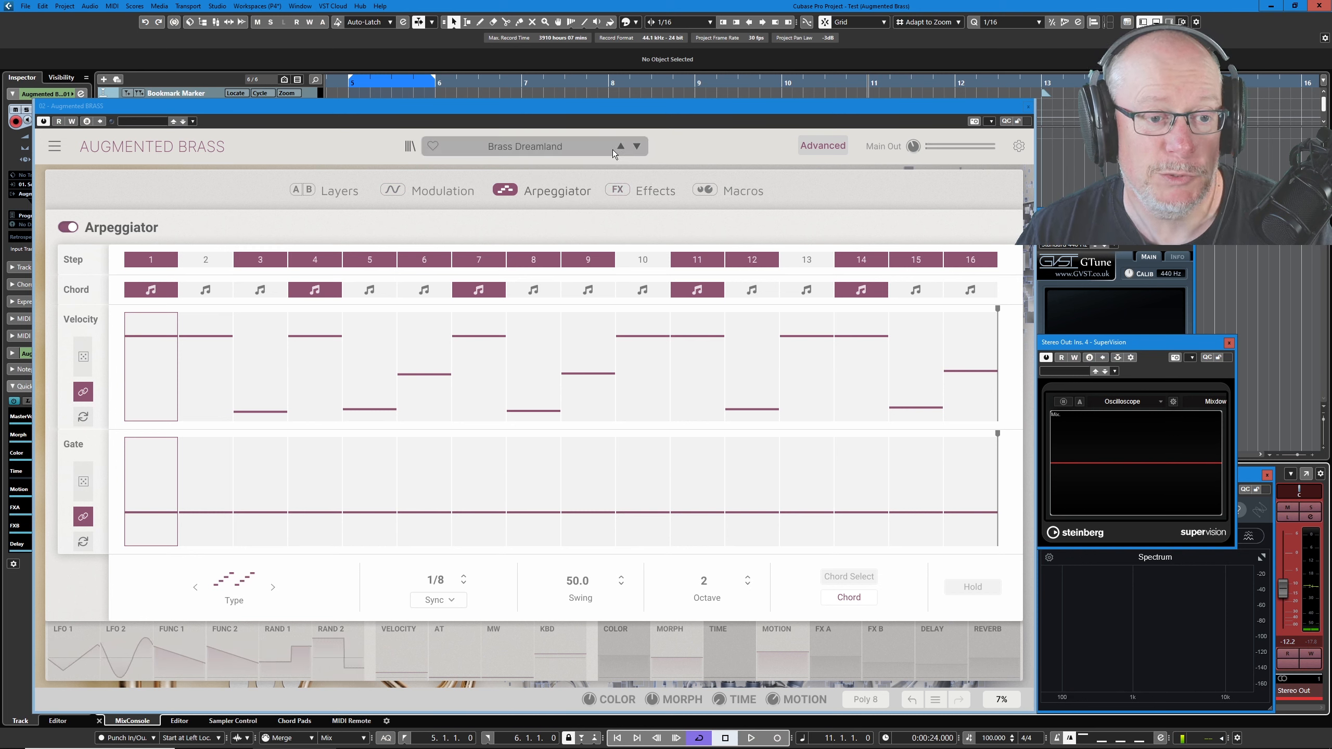
Turn off the Pitch Shift Delay effect on Layer A and return to the arpeggiator settings
click(654, 196)
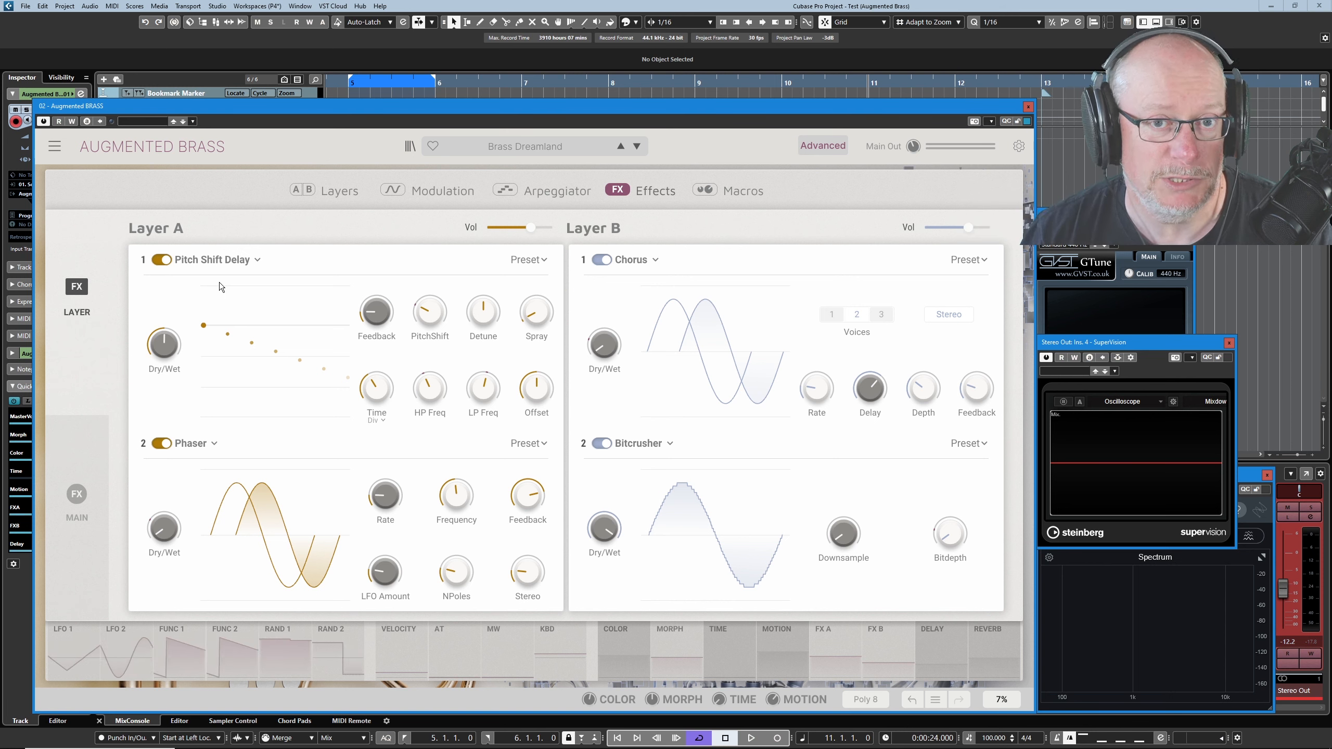
click(168, 260)
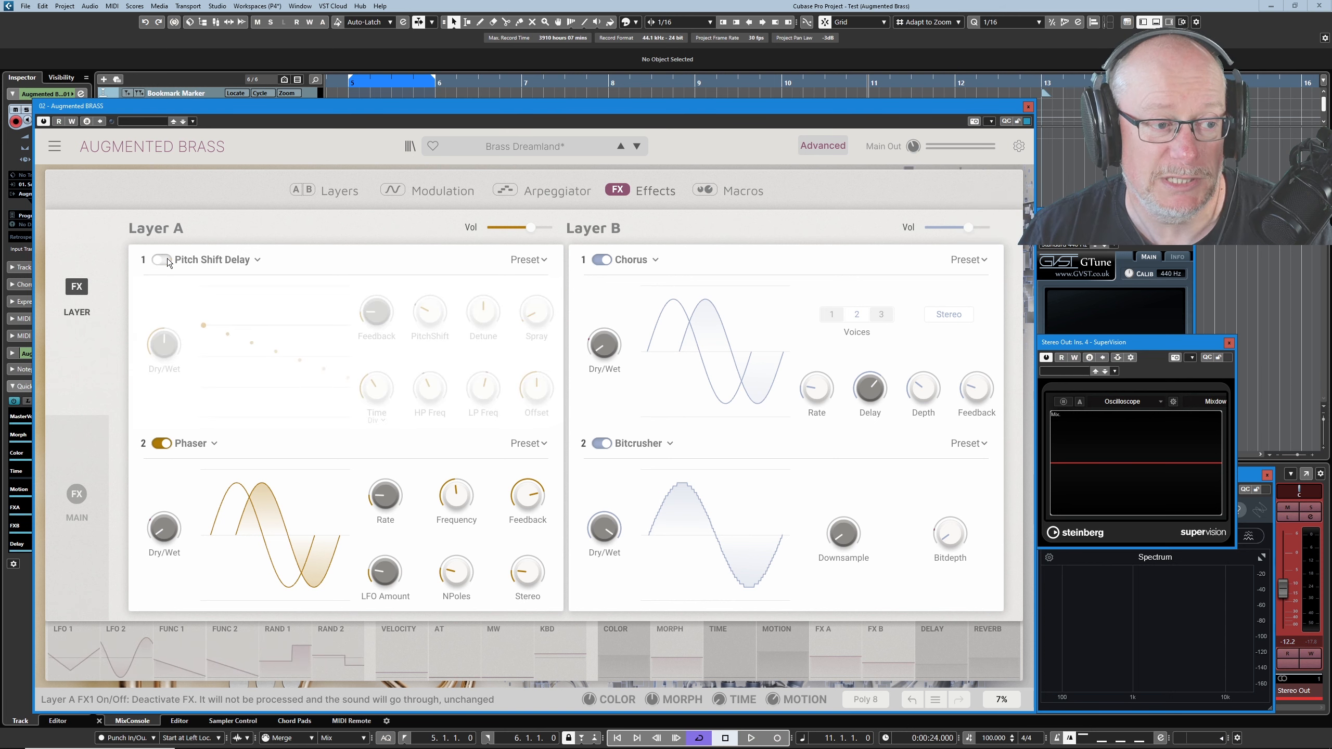
click(570, 197)
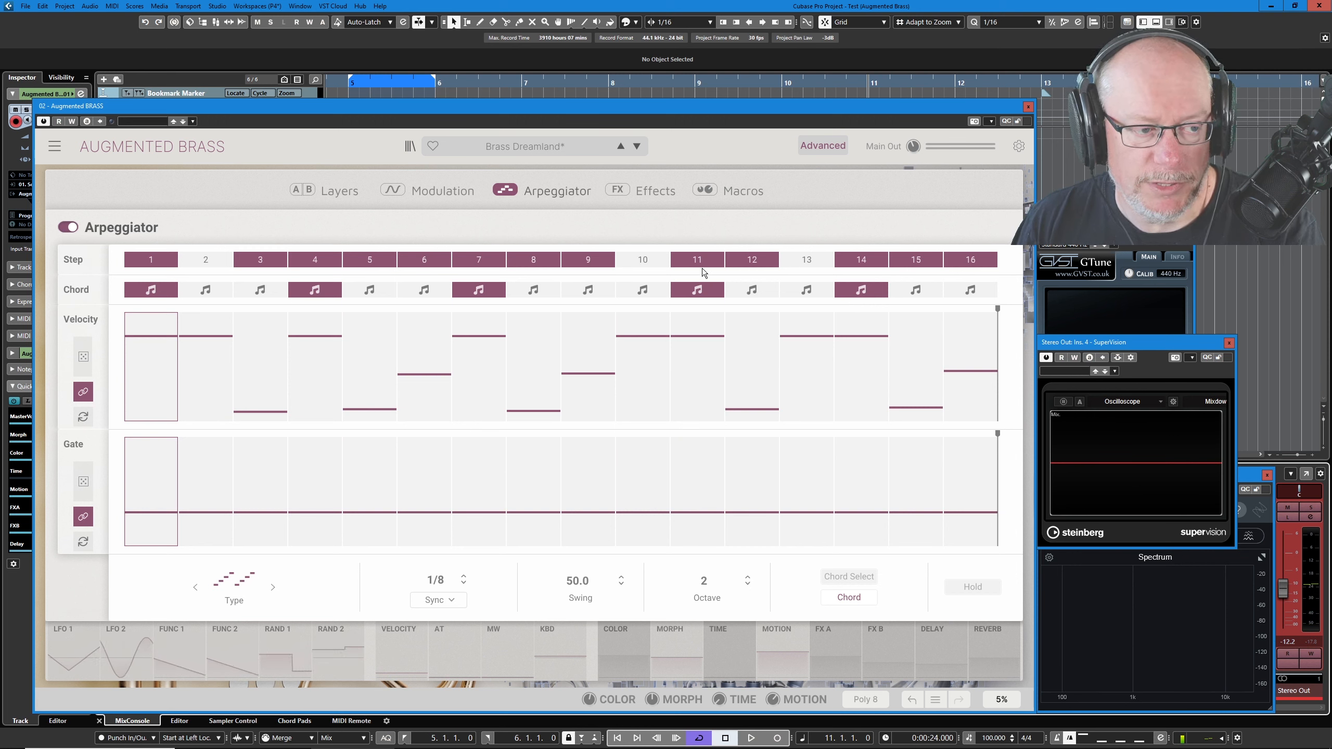
Try editing the notes of the arpeggiator's custom chord on the chord selection keyboard
click(848, 577)
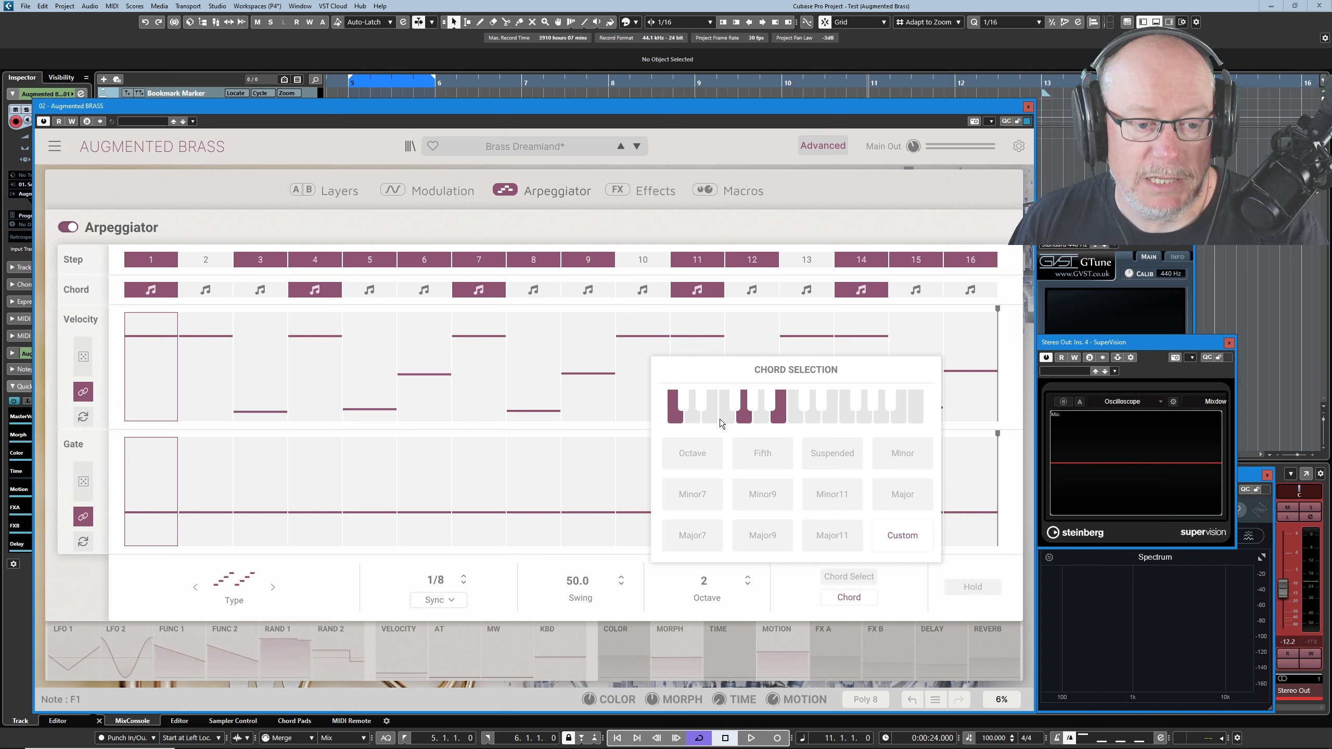
click(704, 416)
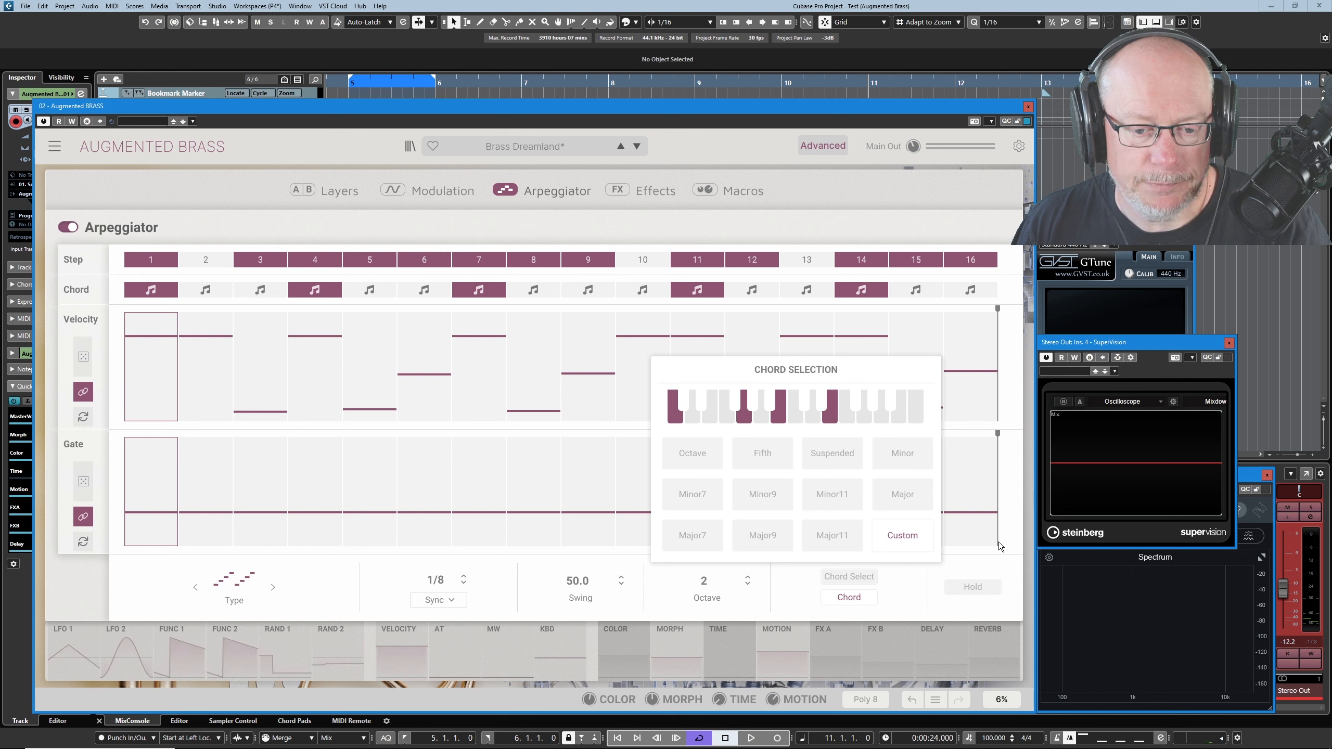
click(566, 229)
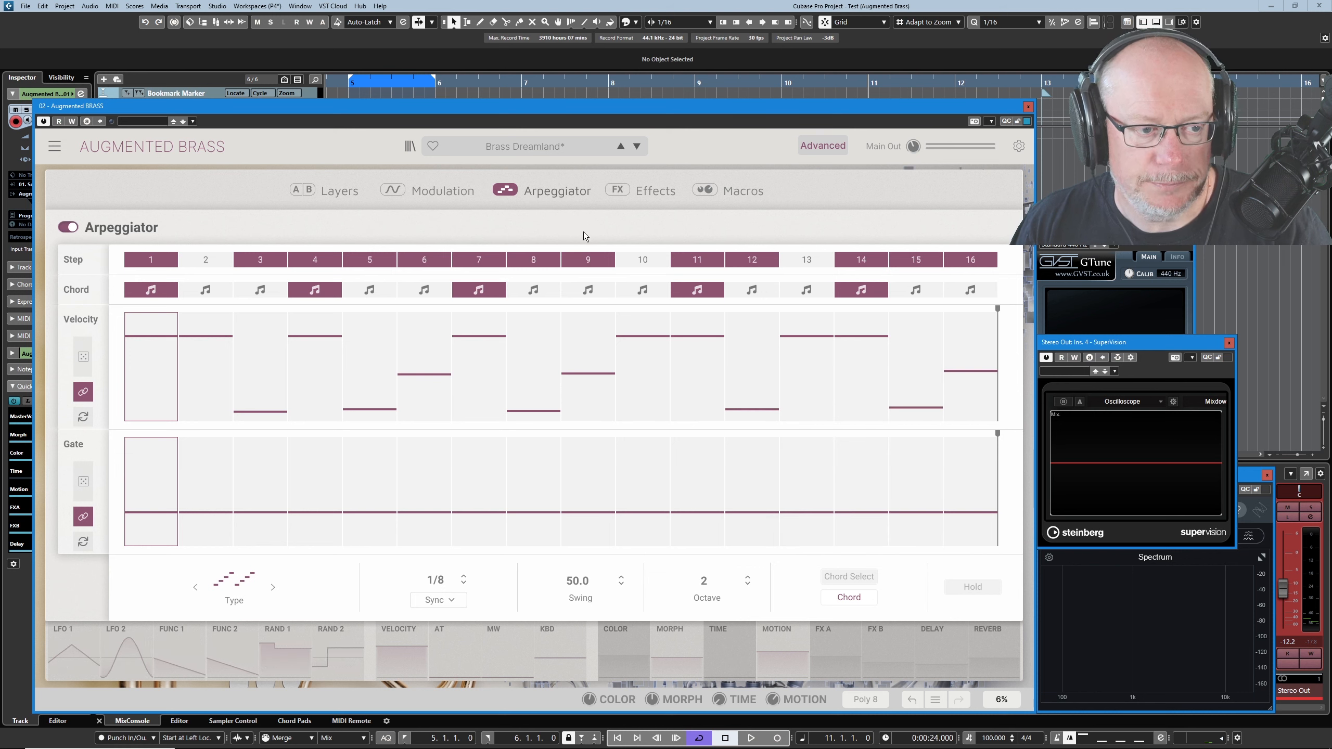
Shorten the arpeggiator pattern to 10 steps and extend it back to 16 steps
mouse_move(584, 319)
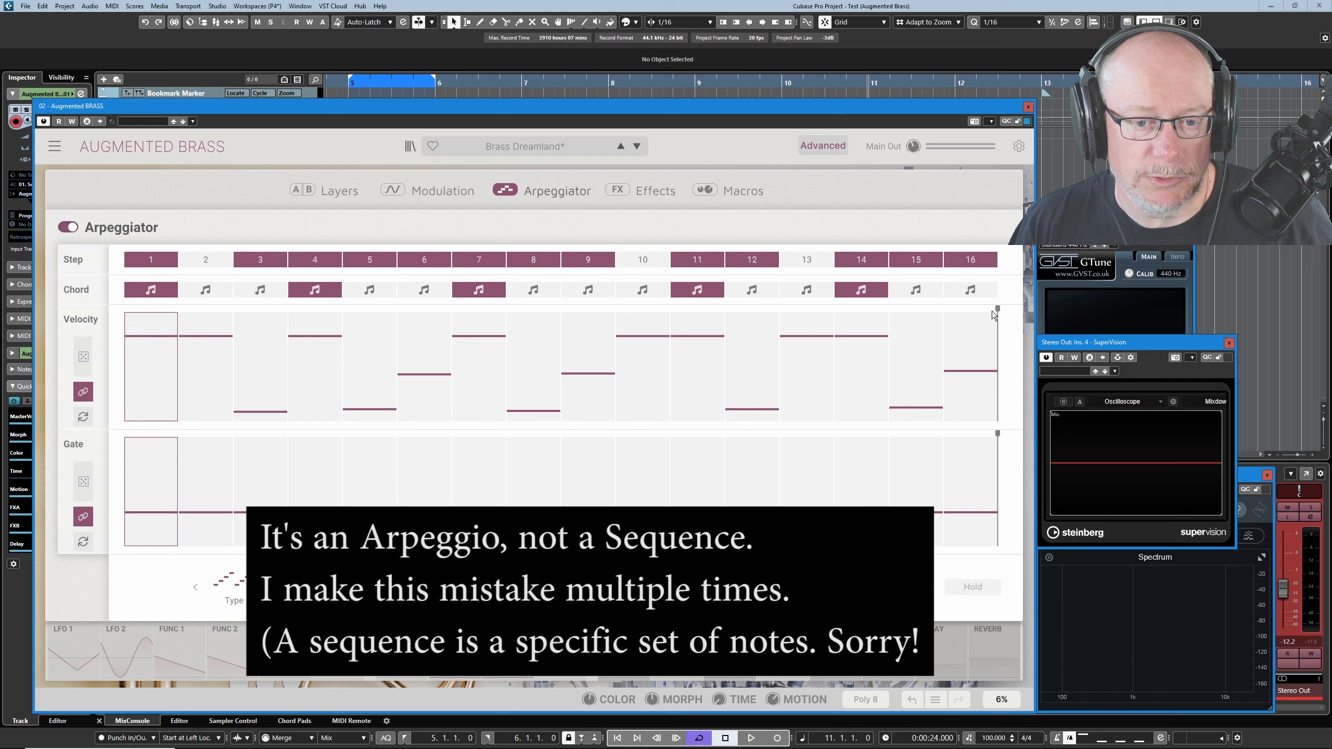
drag(998, 309, 669, 308)
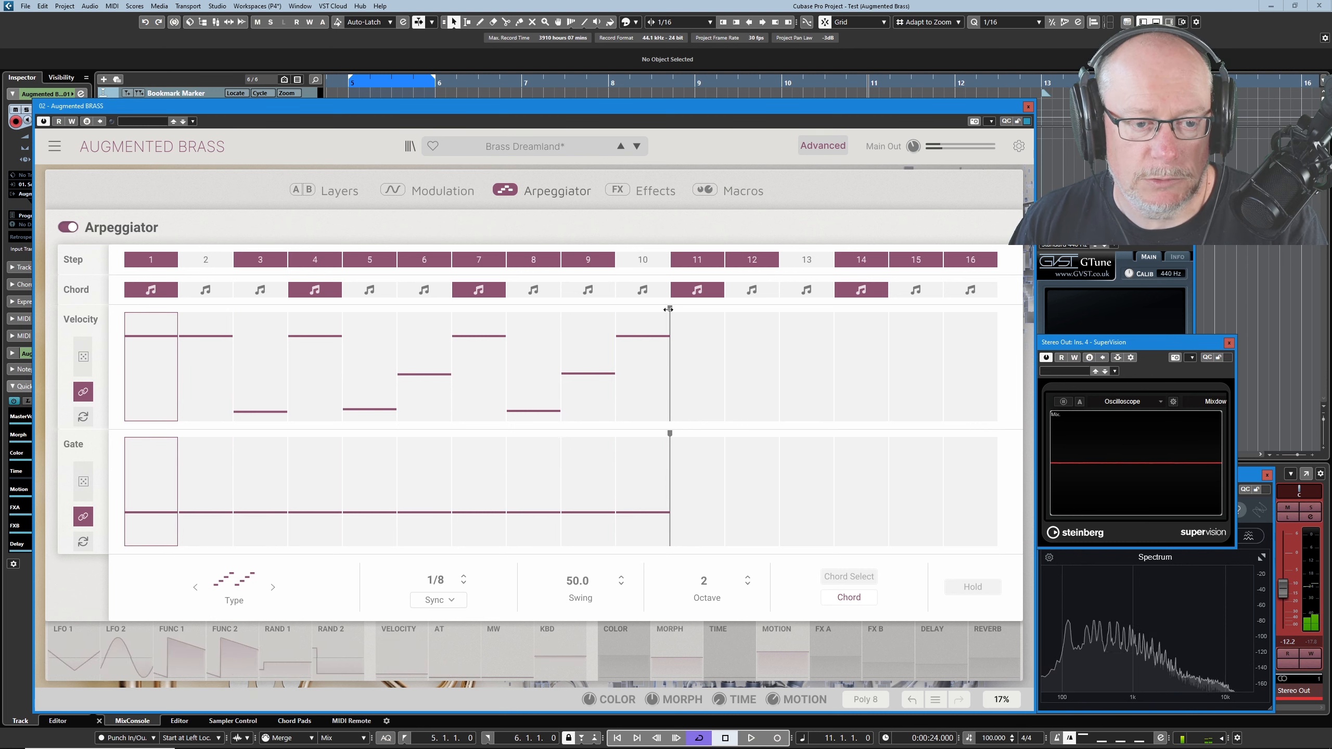
drag(677, 309, 998, 310)
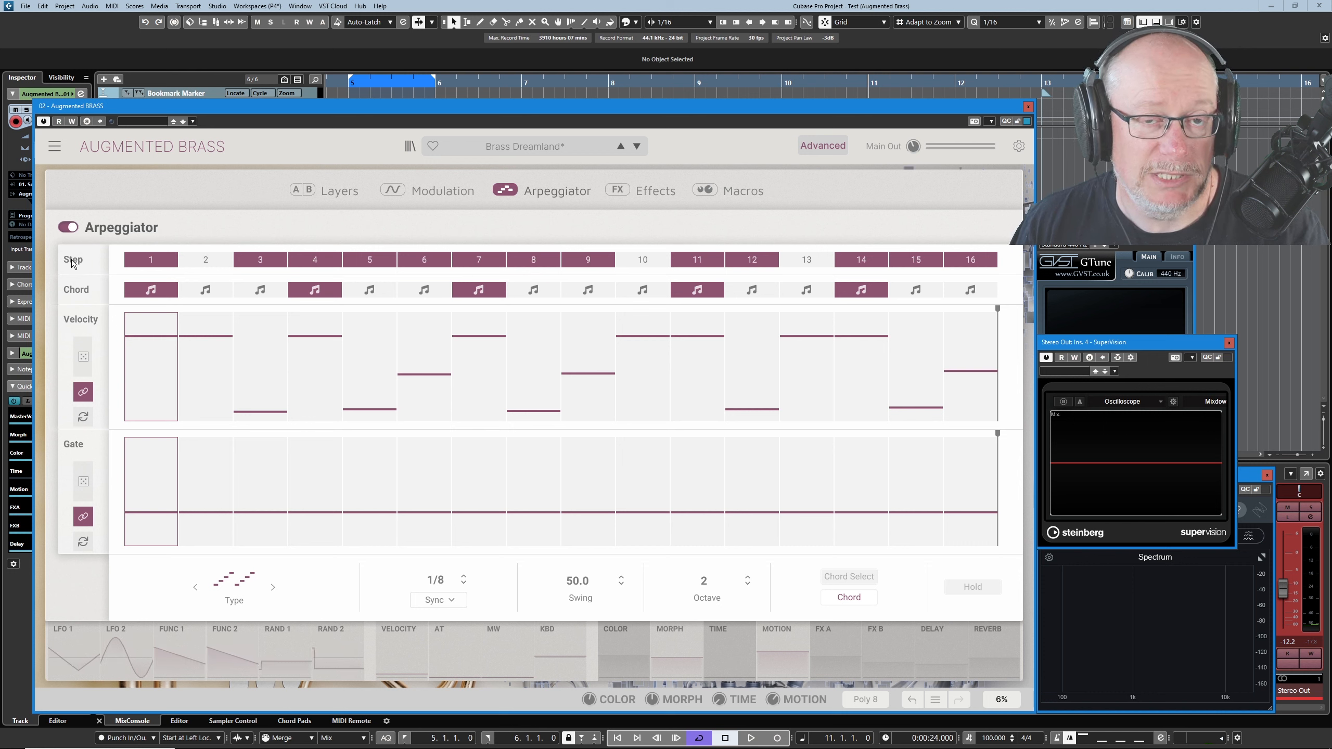
Turn on steps 2, 10 and 13 so all 16 arpeggiator steps are active
click(206, 262)
click(643, 260)
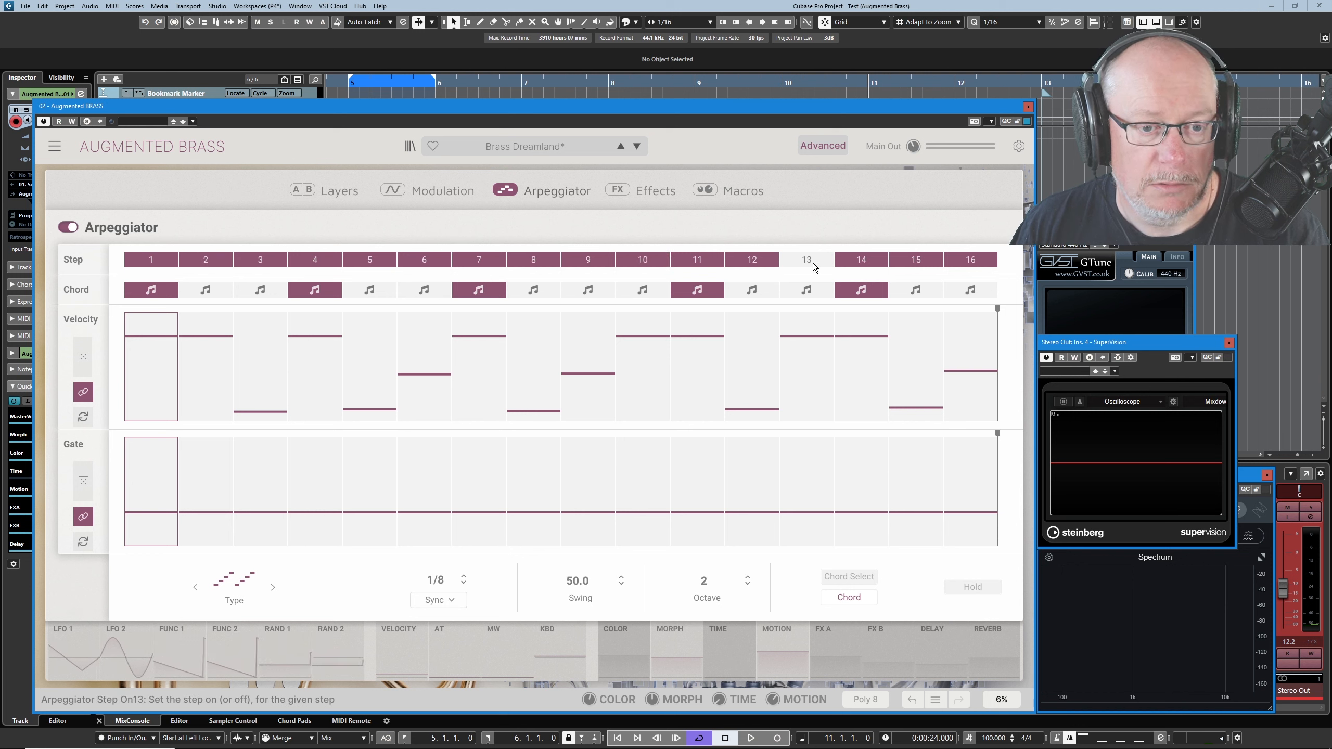
click(812, 261)
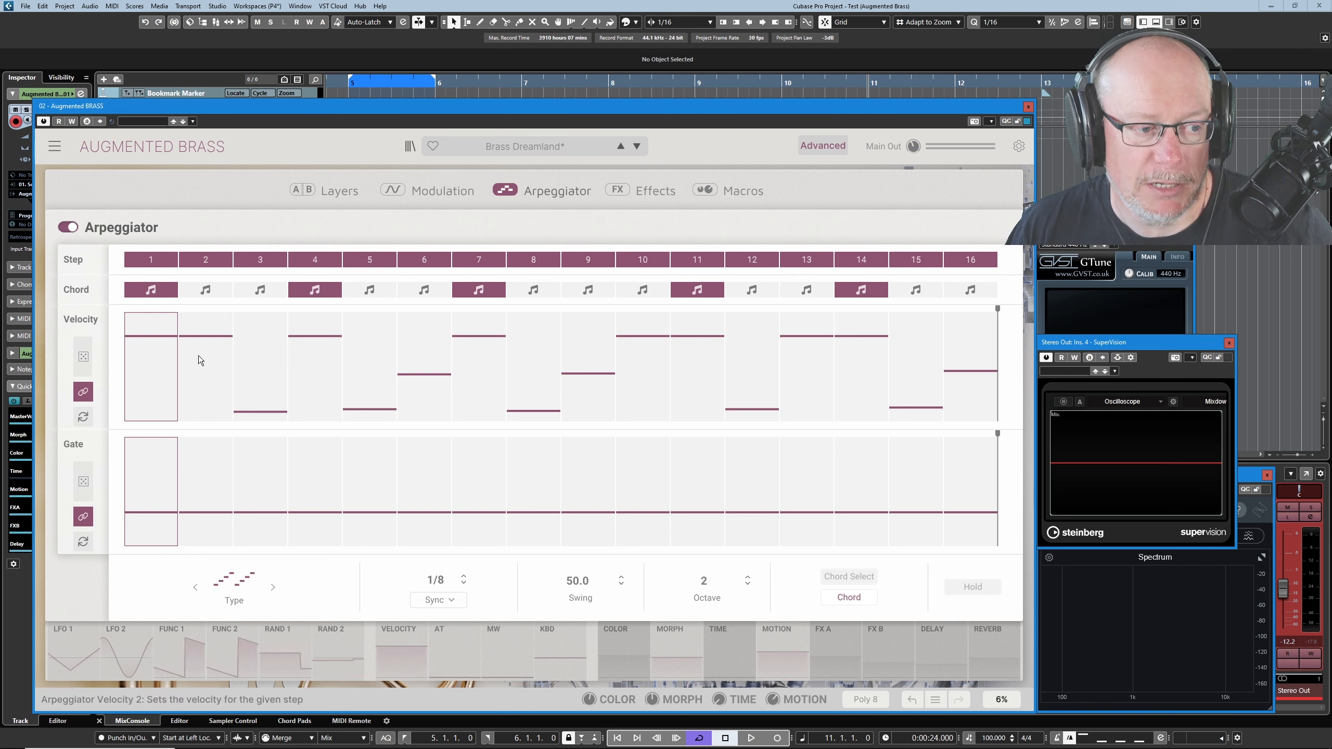
Raise the low arpeggiator velocities on steps 3, 5, 8, 12 and 15 to about 65
mouse_move(145, 358)
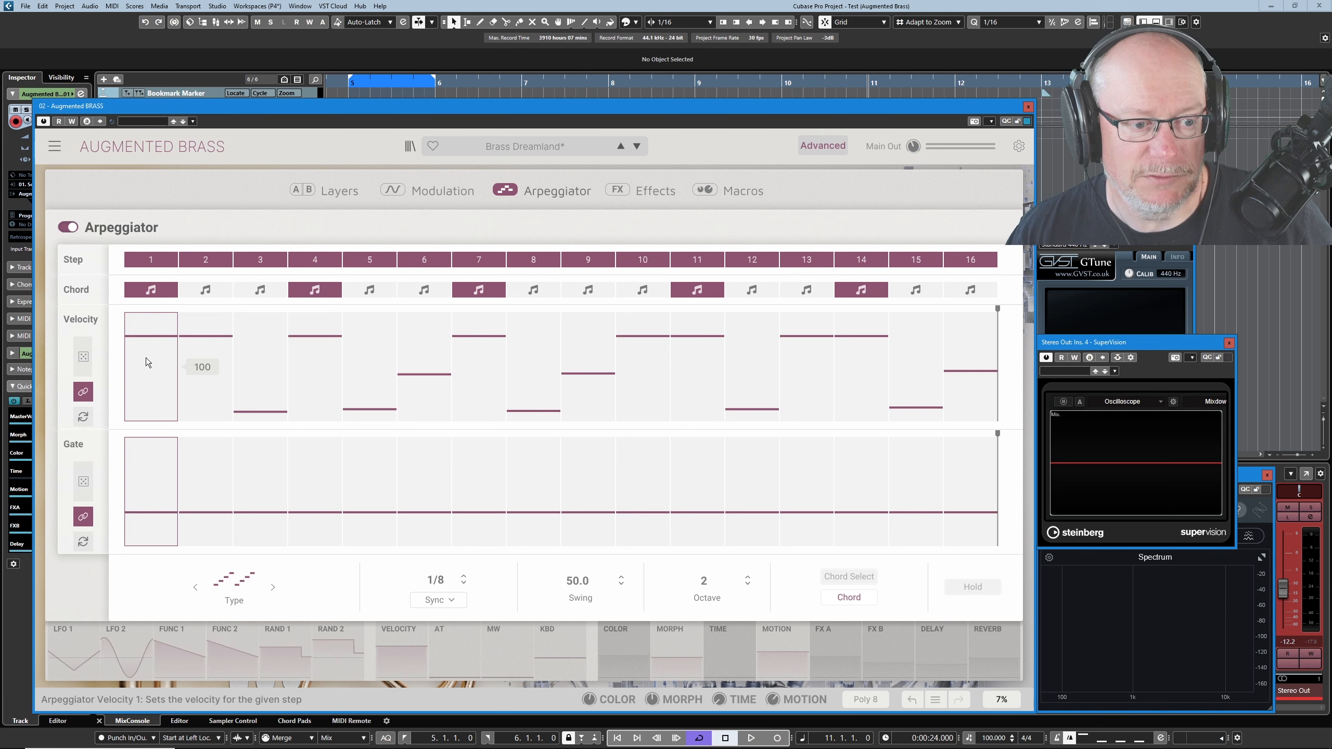
mouse_move(263, 412)
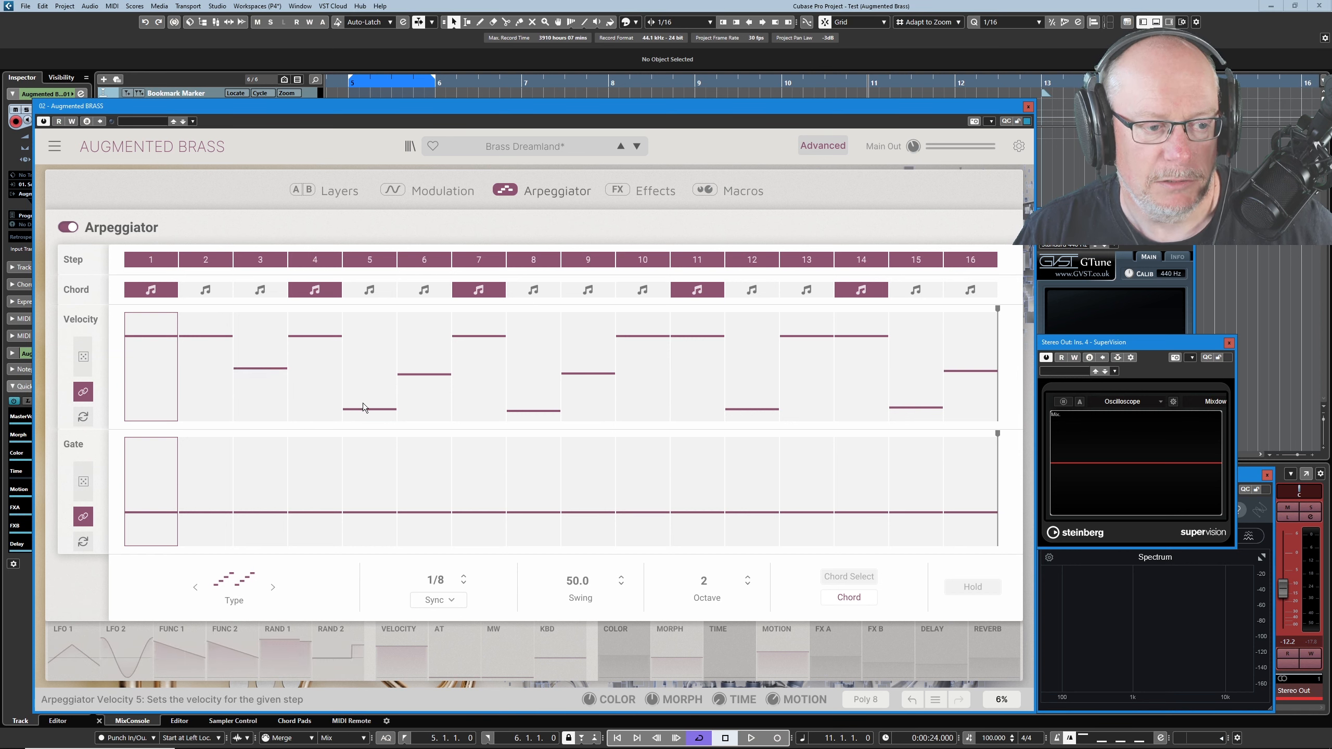
drag(362, 402, 373, 366)
click(538, 407)
drag(543, 395, 541, 365)
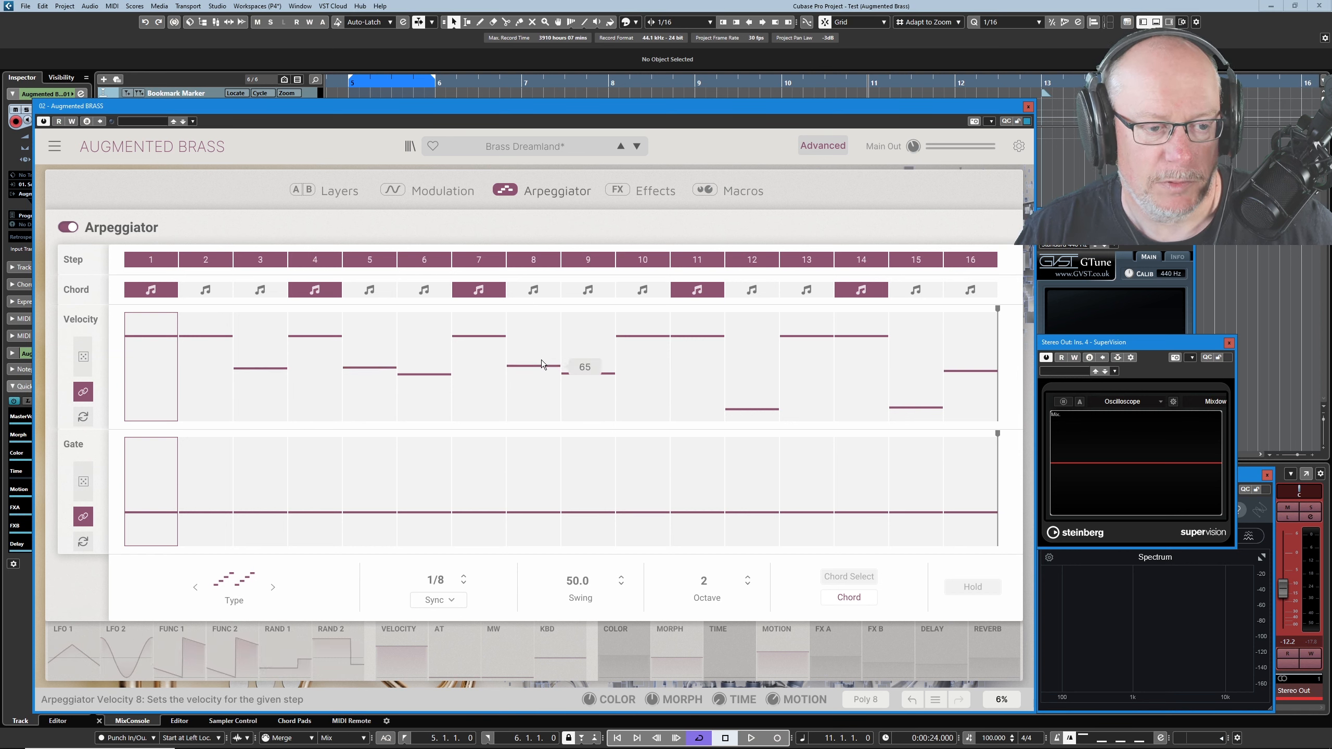
drag(748, 402, 755, 358)
drag(932, 402, 917, 360)
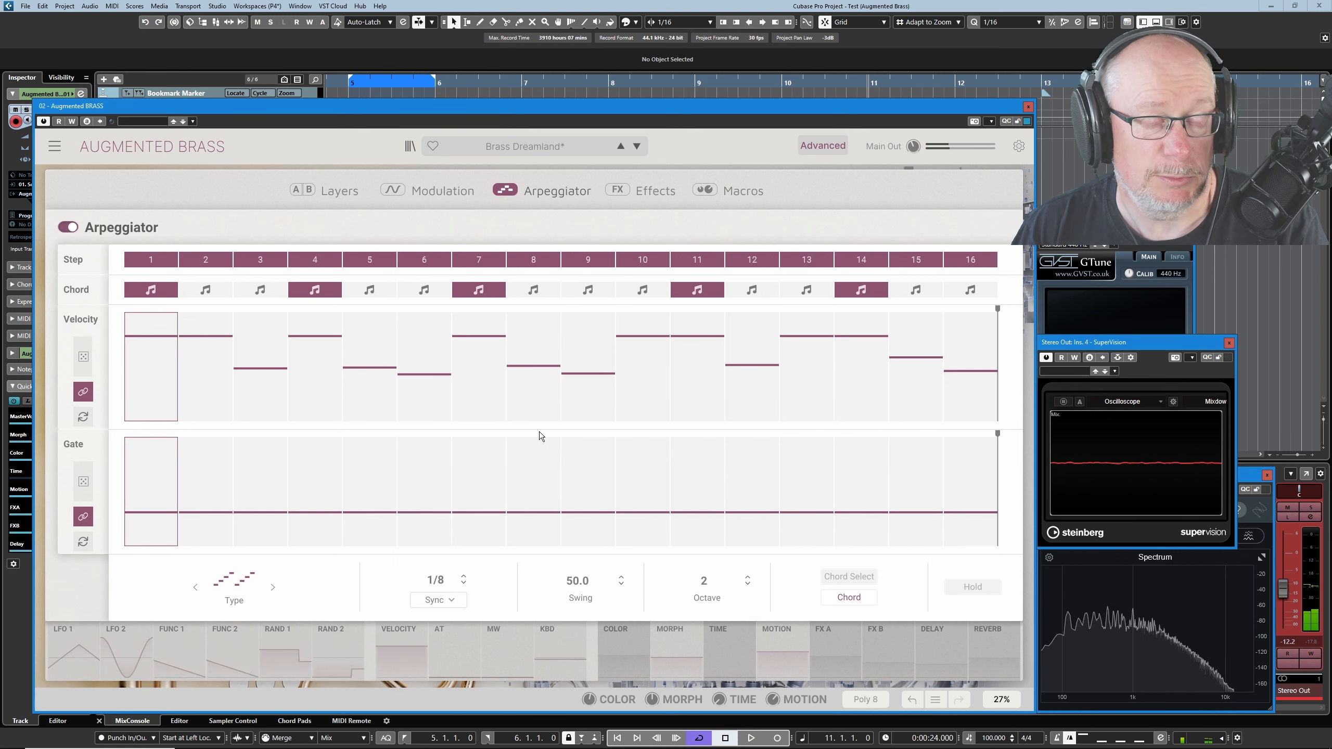
Lower the arpeggiator velocities on steps 3, 5, 8, 12 and 15 to about 12
drag(260, 369, 260, 412)
drag(370, 367, 371, 411)
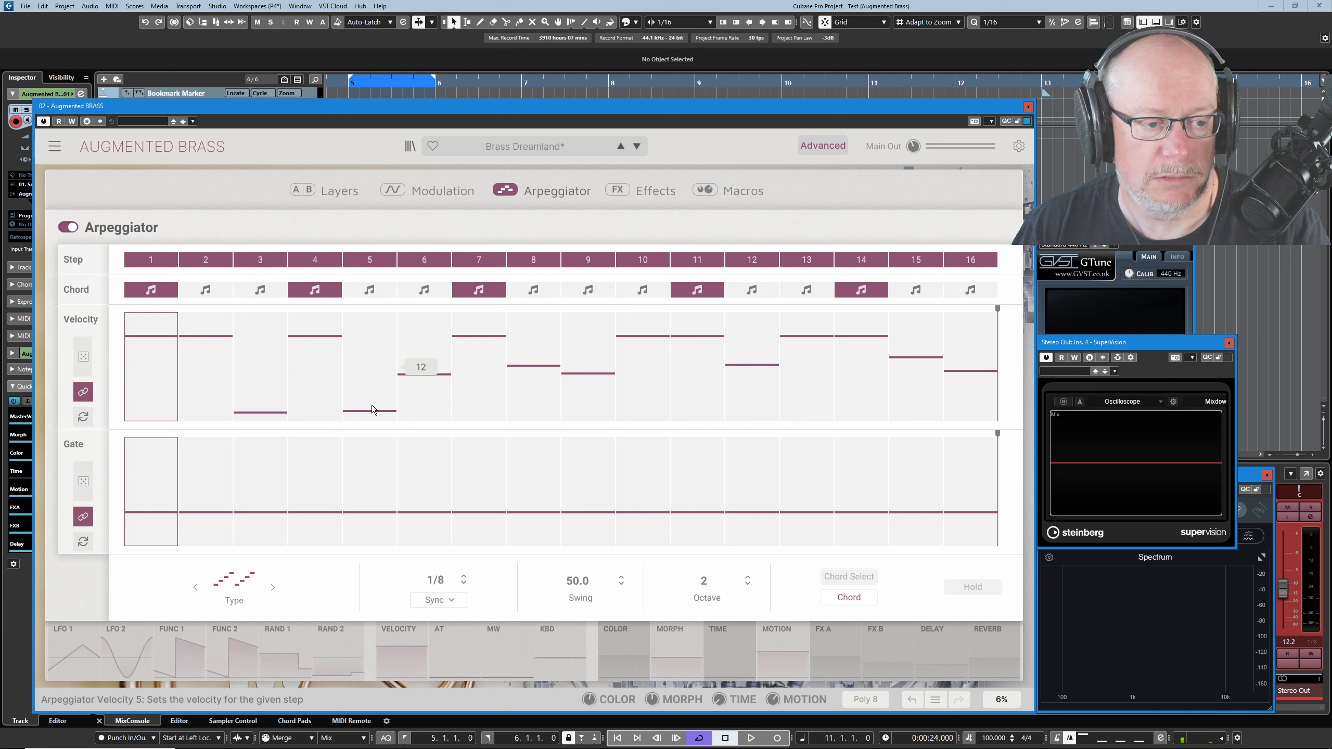
drag(518, 369, 525, 406)
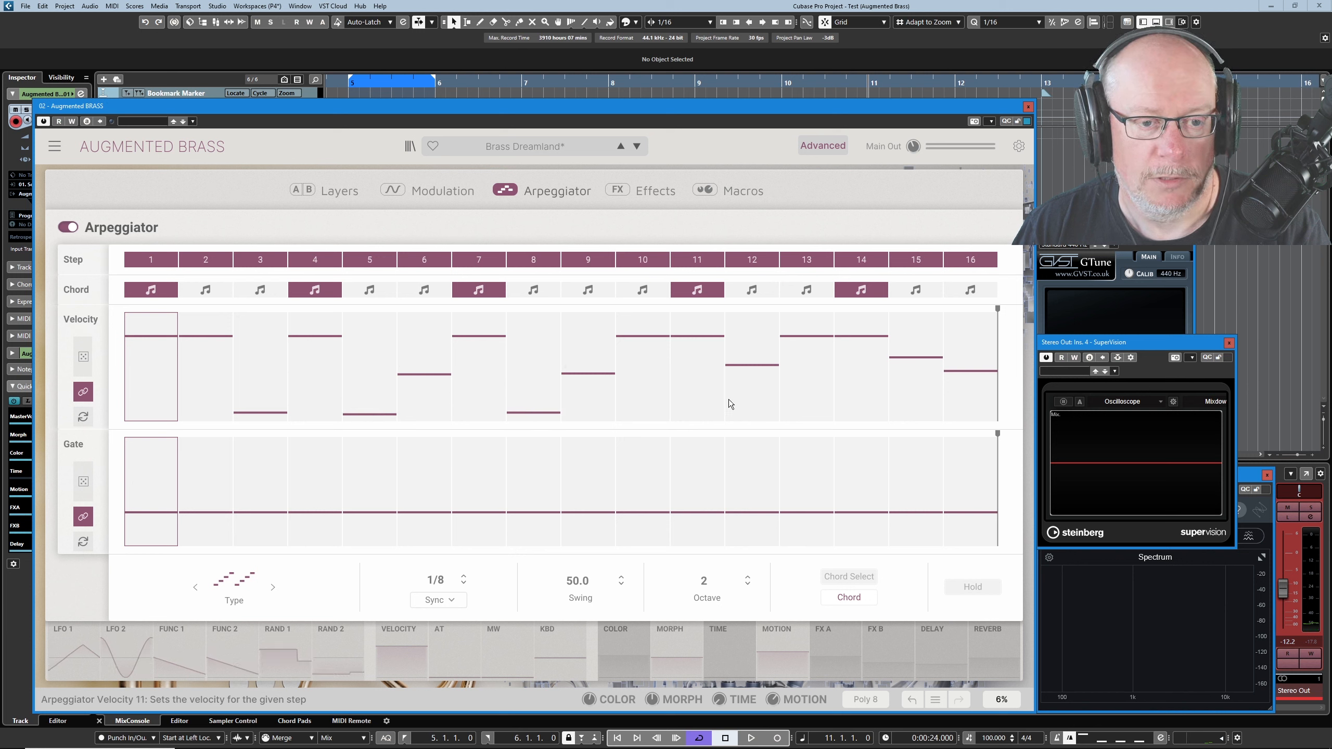
drag(739, 373, 739, 407)
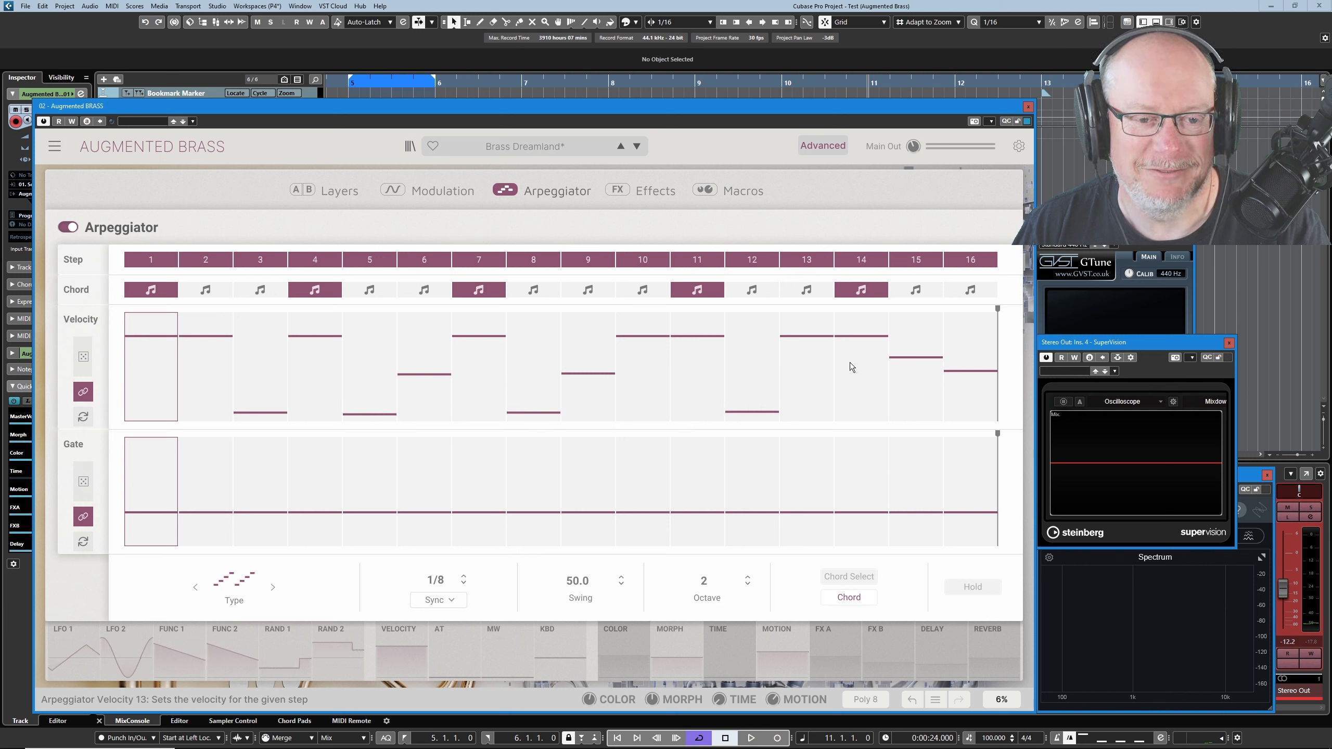
drag(909, 359, 899, 404)
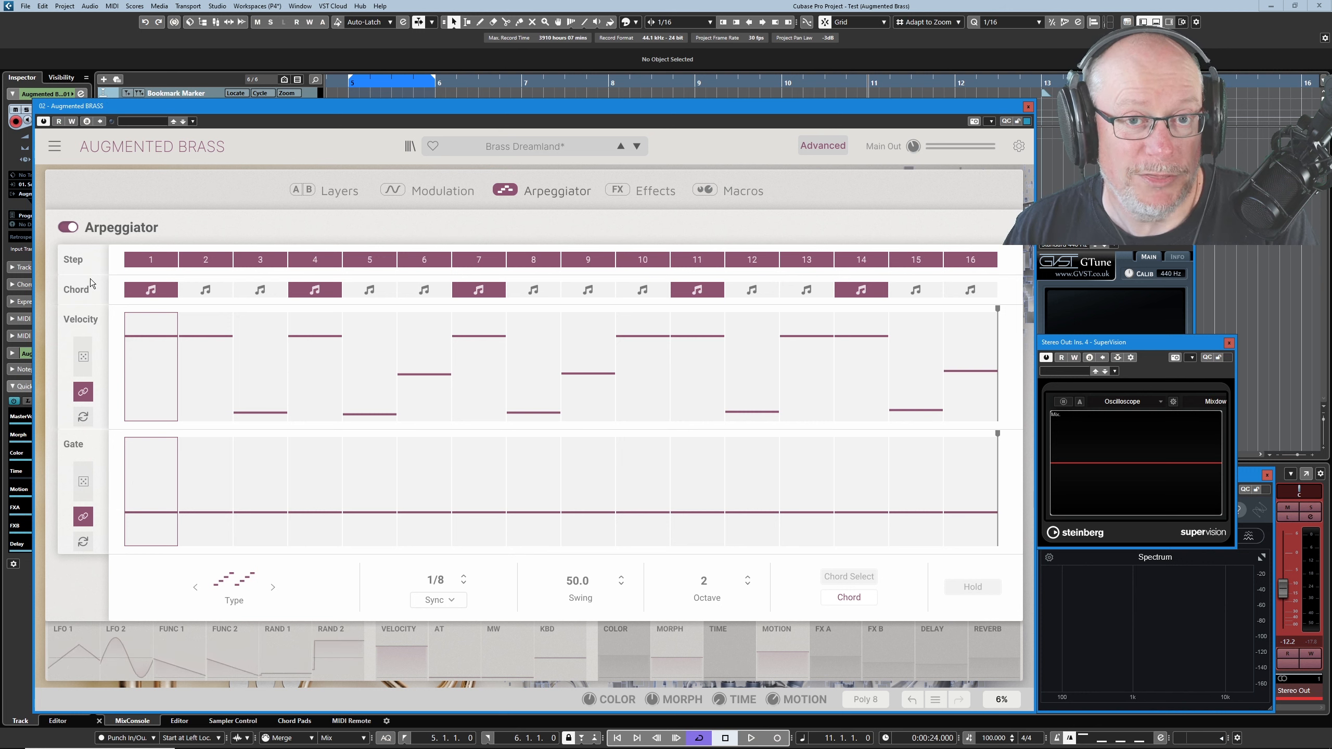
Reload the Brass Dreamland preset and turn off the Pitch Shift Delay effect on Layer A
click(636, 147)
click(620, 146)
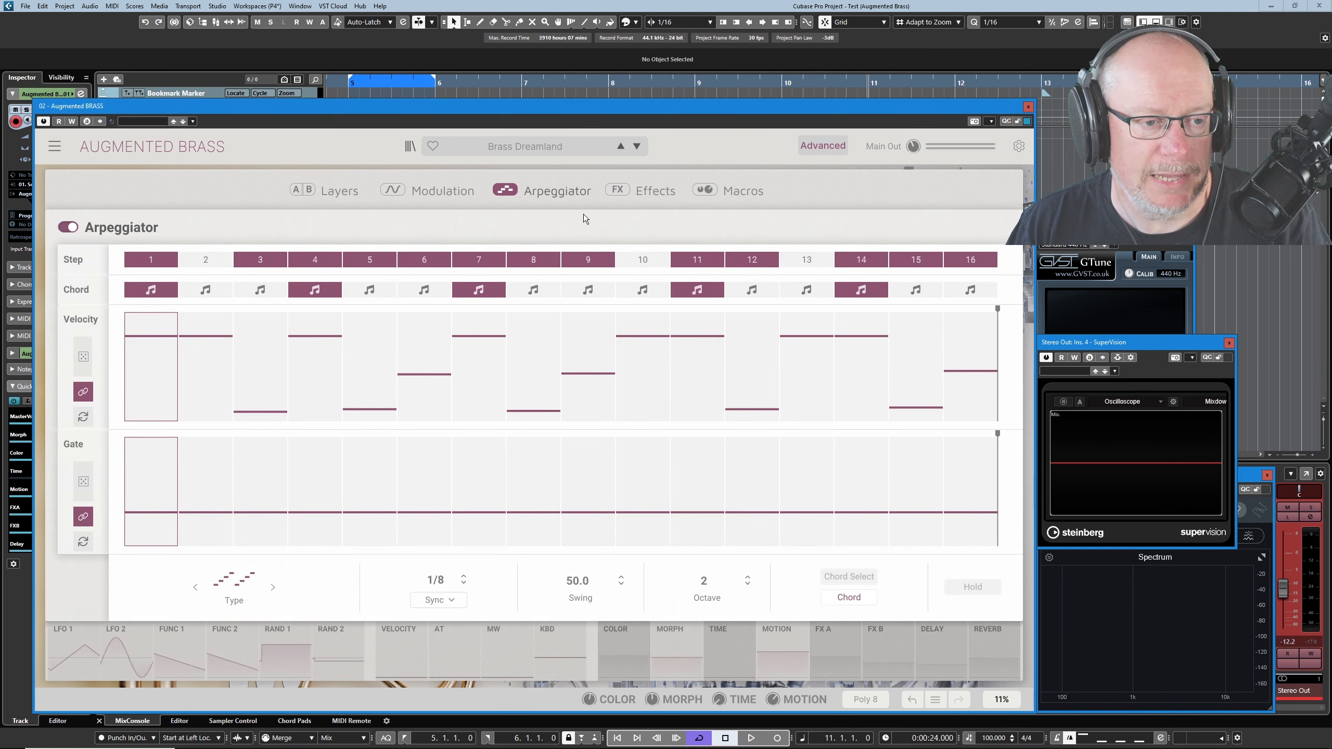
click(652, 191)
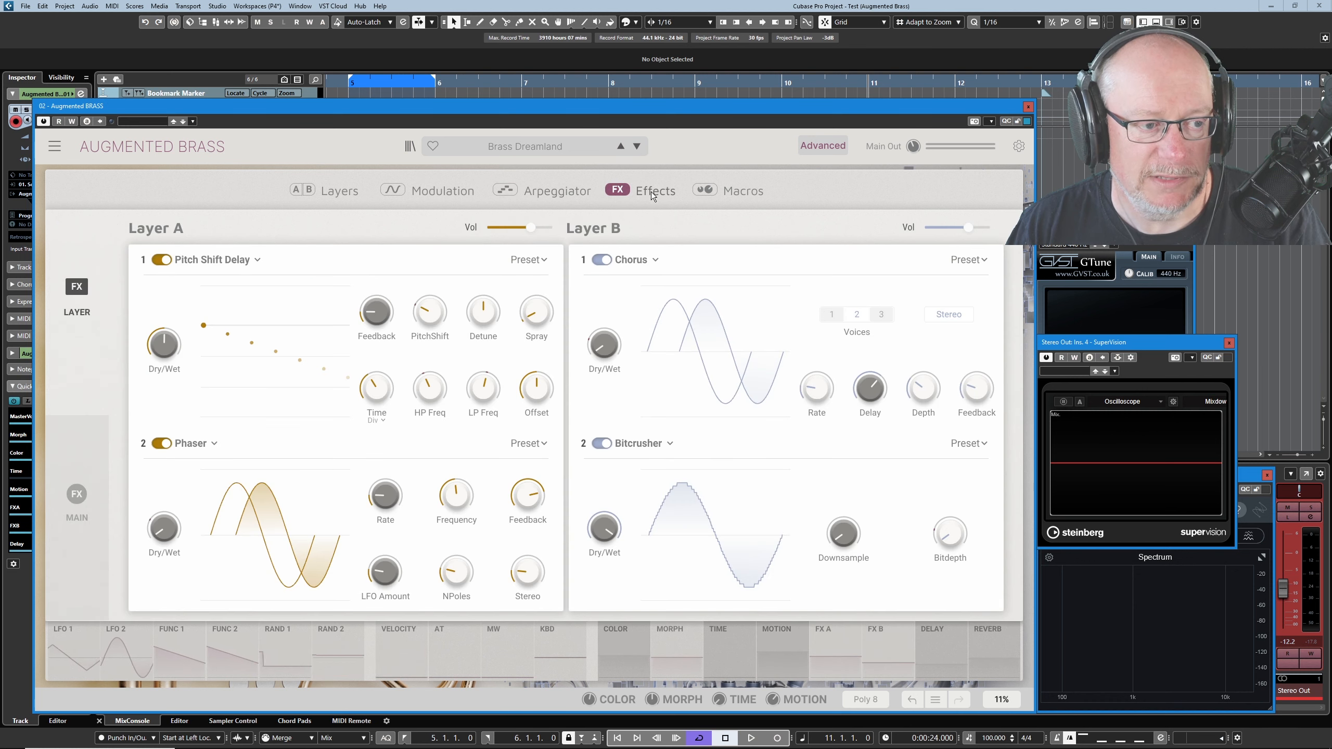
click(170, 260)
click(560, 193)
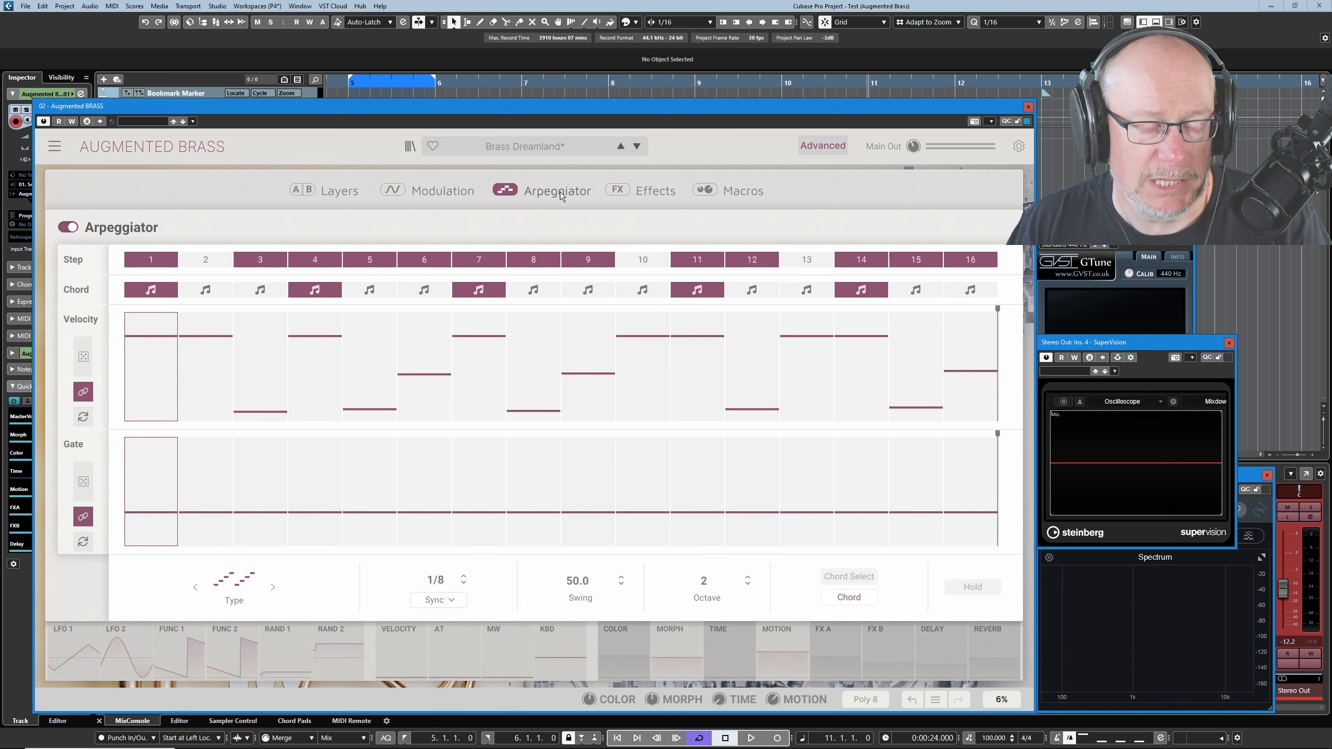
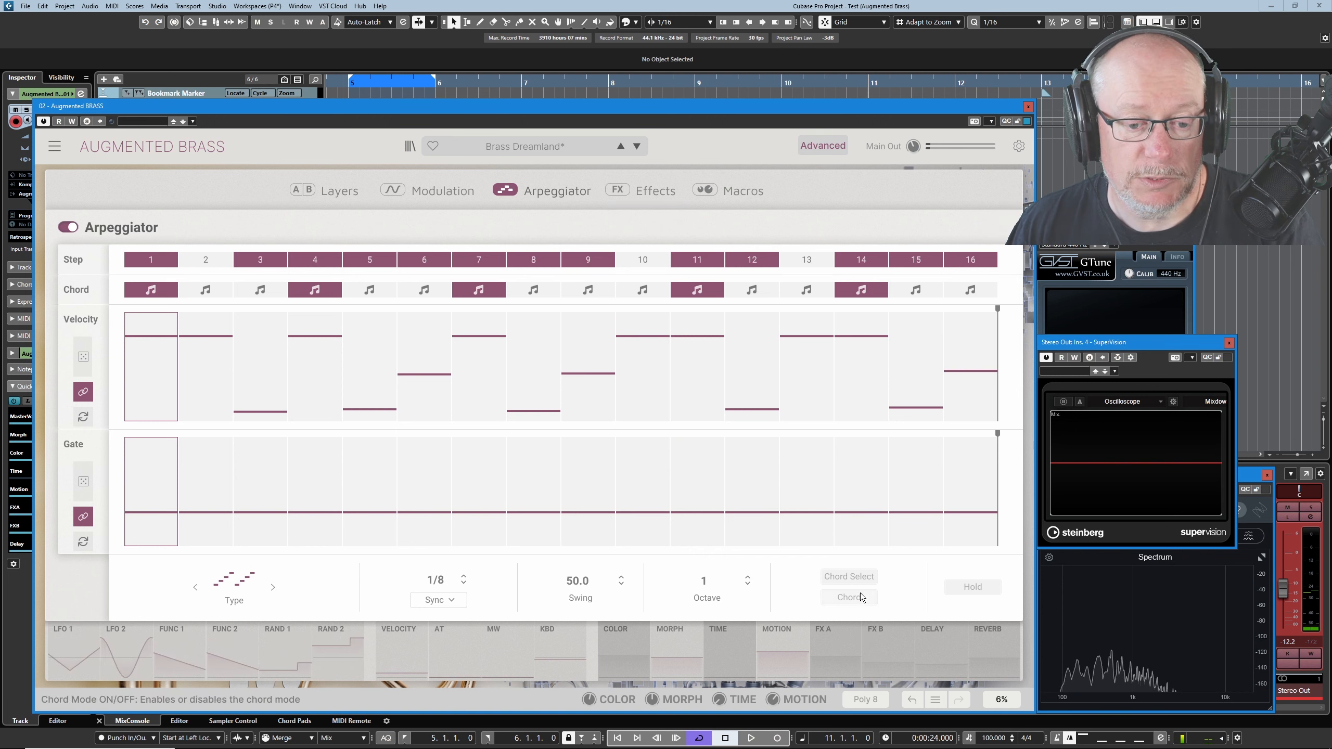
Check the notes in the arpeggiator's chord selection and set the octave range to 2
click(850, 576)
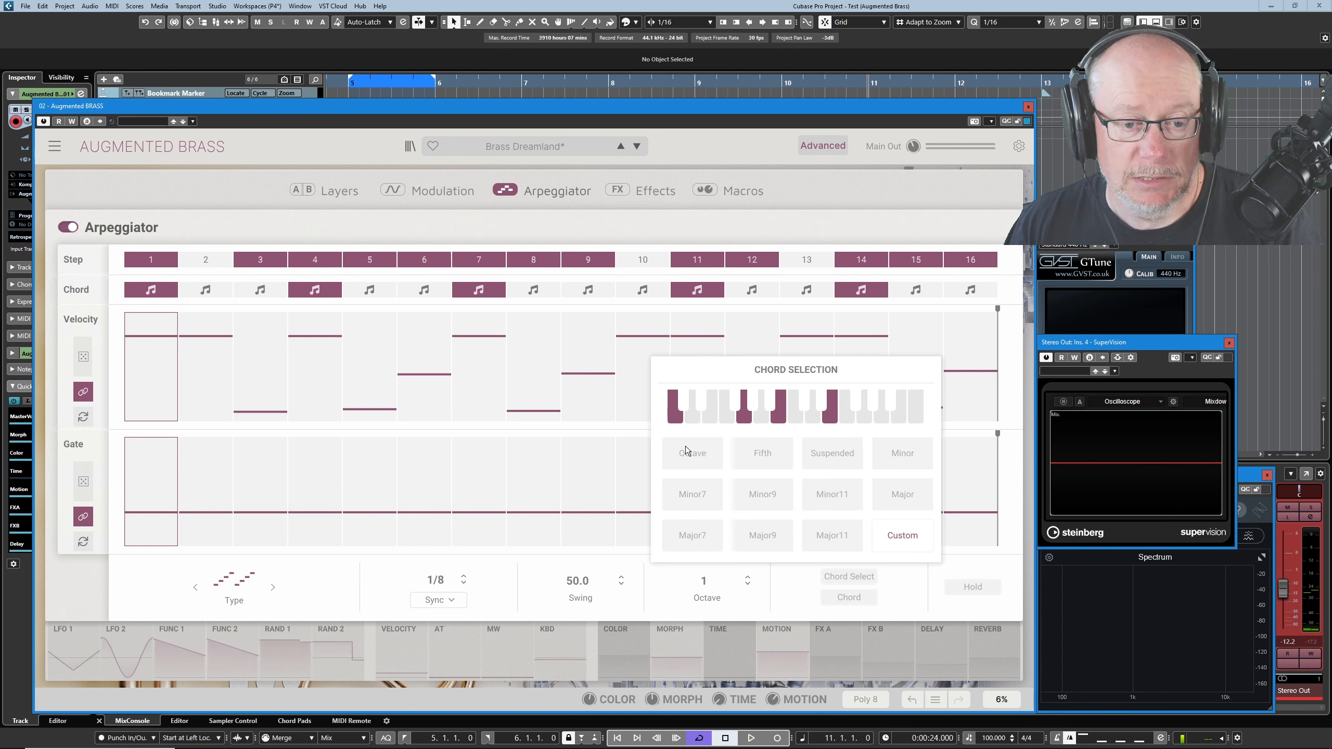
click(855, 230)
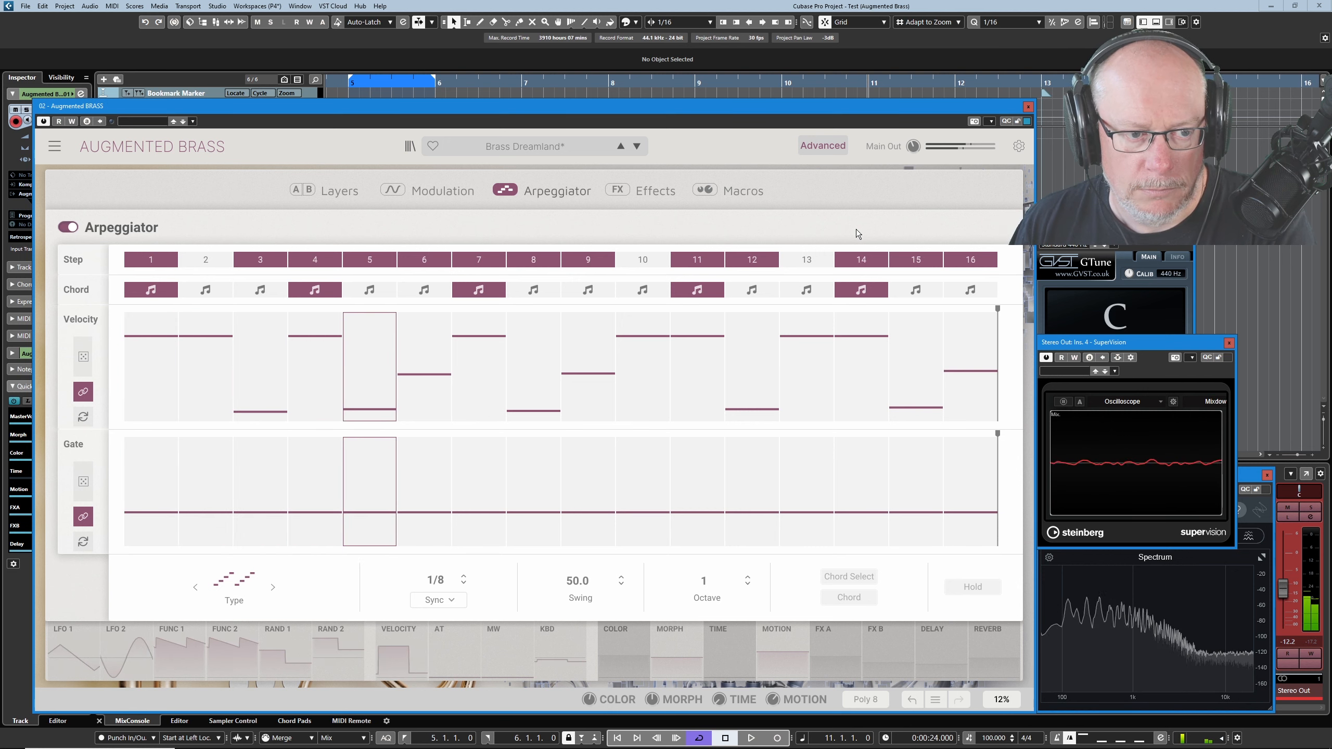
click(748, 577)
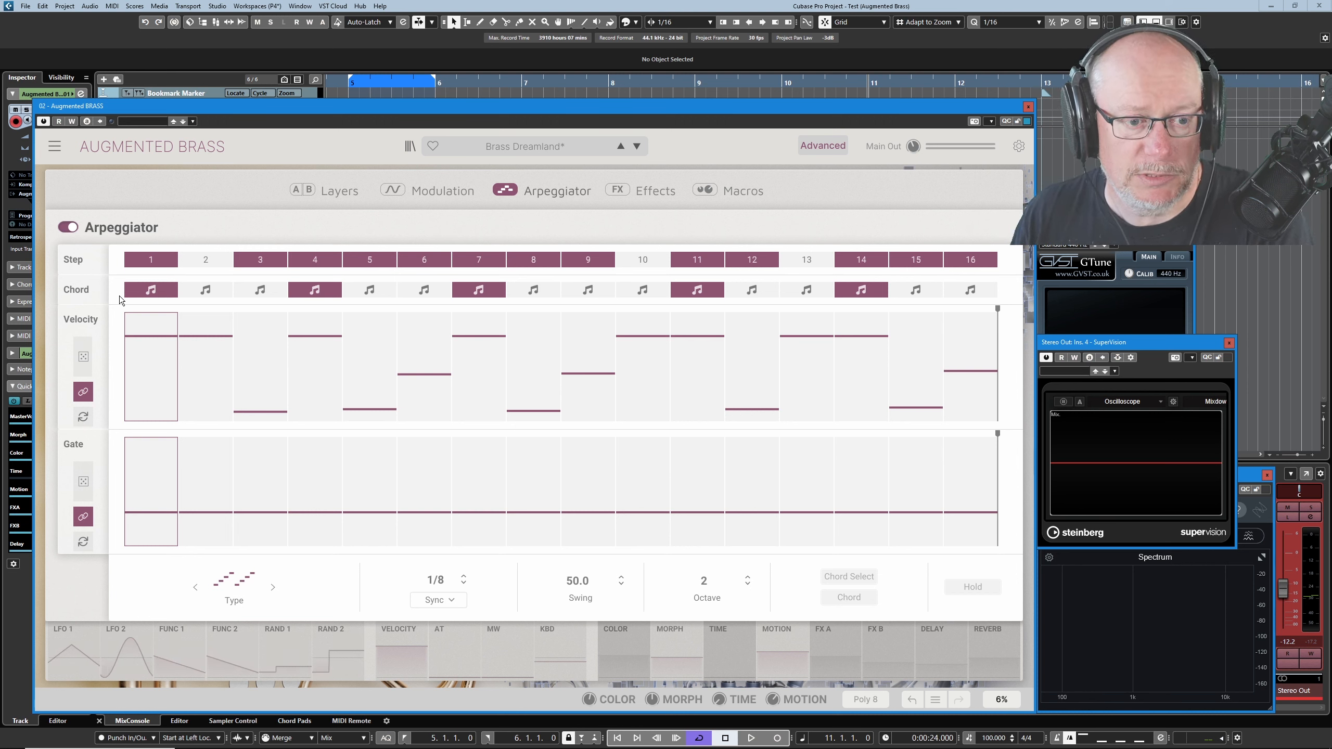
Shorten the arpeggiator pattern to 4 steps and extend it to 5 steps
mouse_move(609, 326)
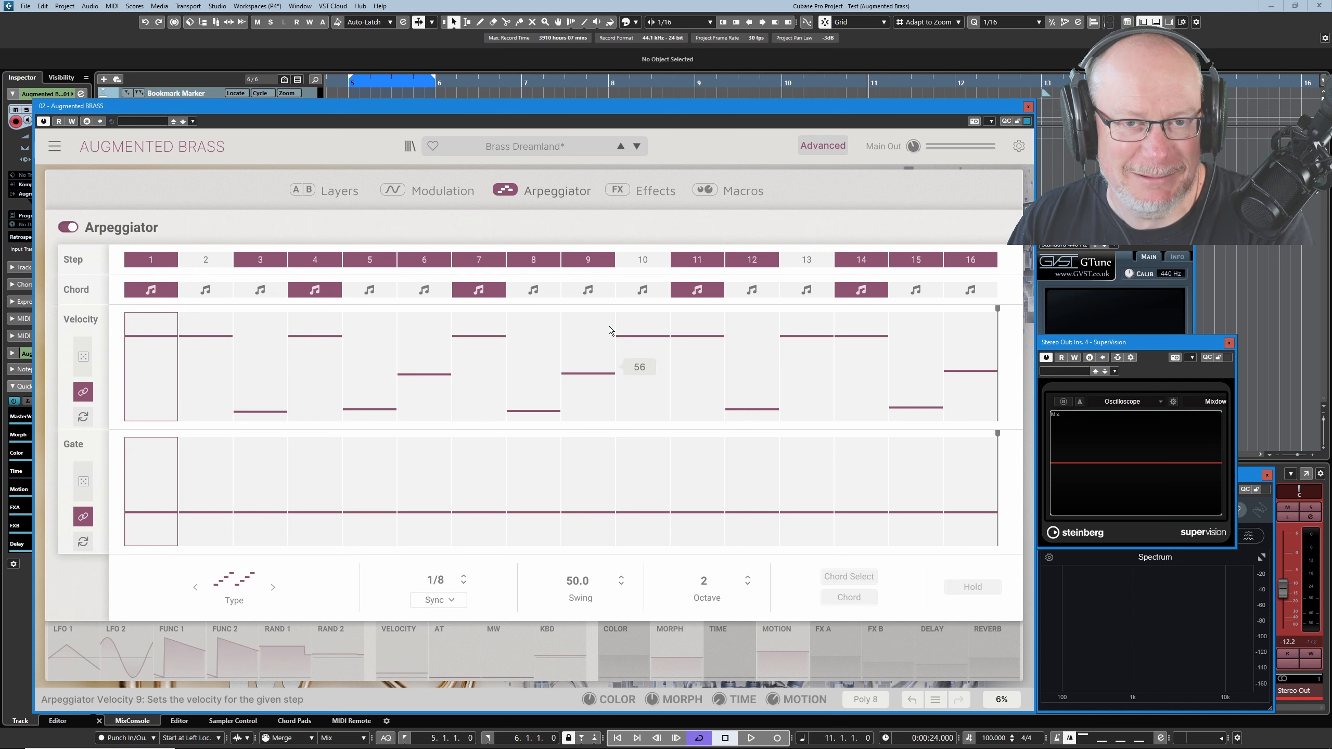
mouse_move(402, 354)
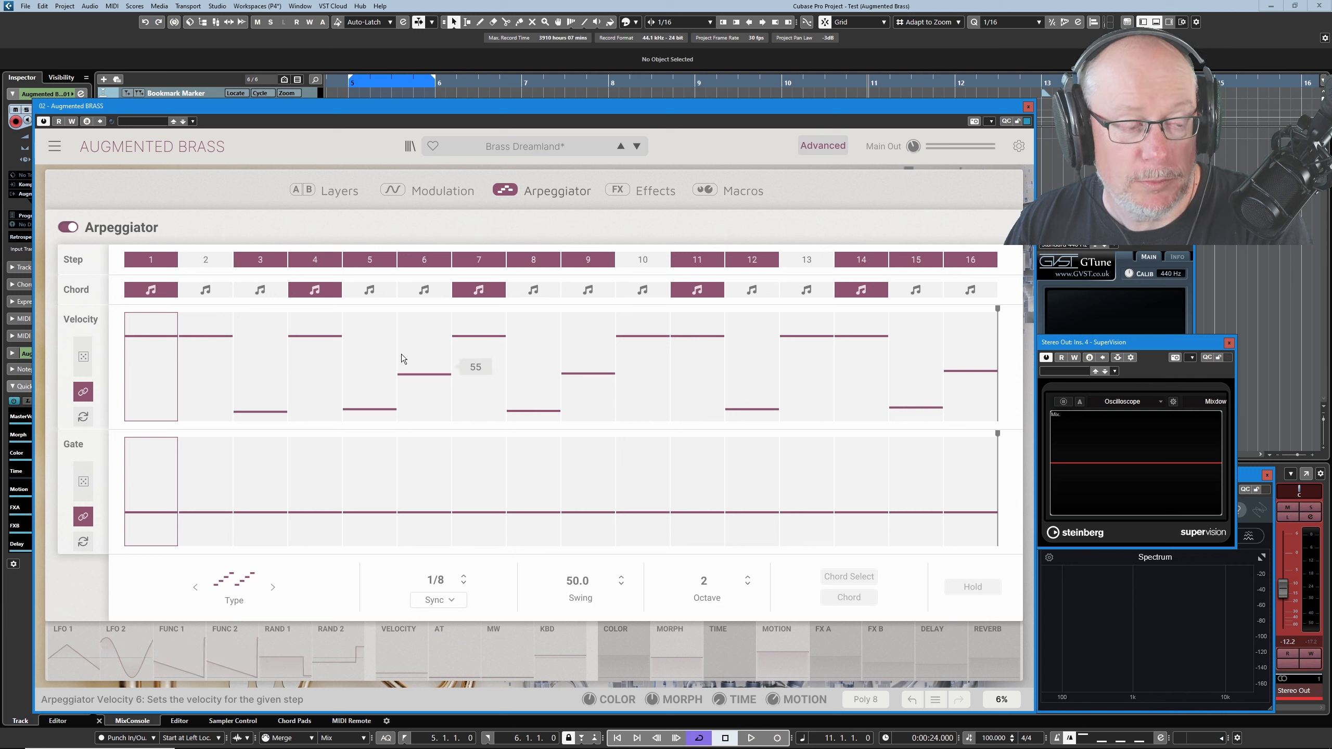
mouse_move(372, 312)
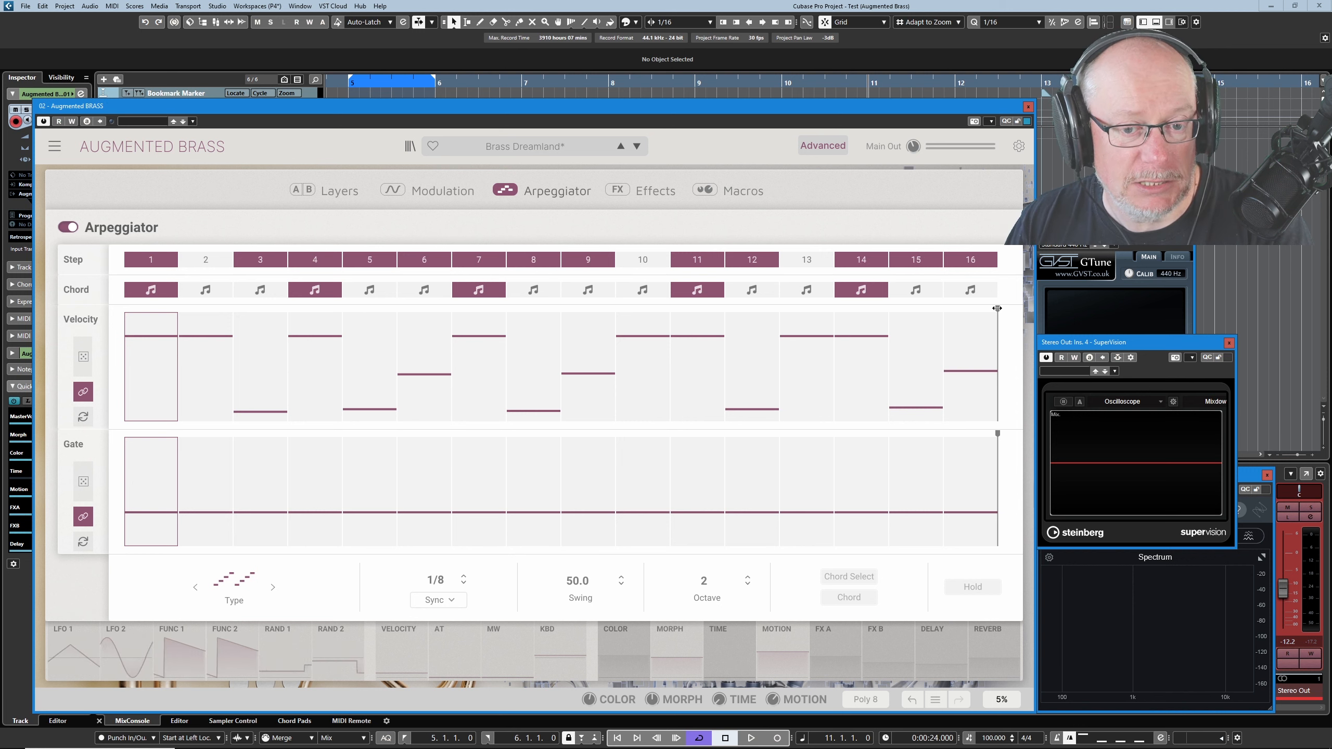
drag(980, 309, 348, 314)
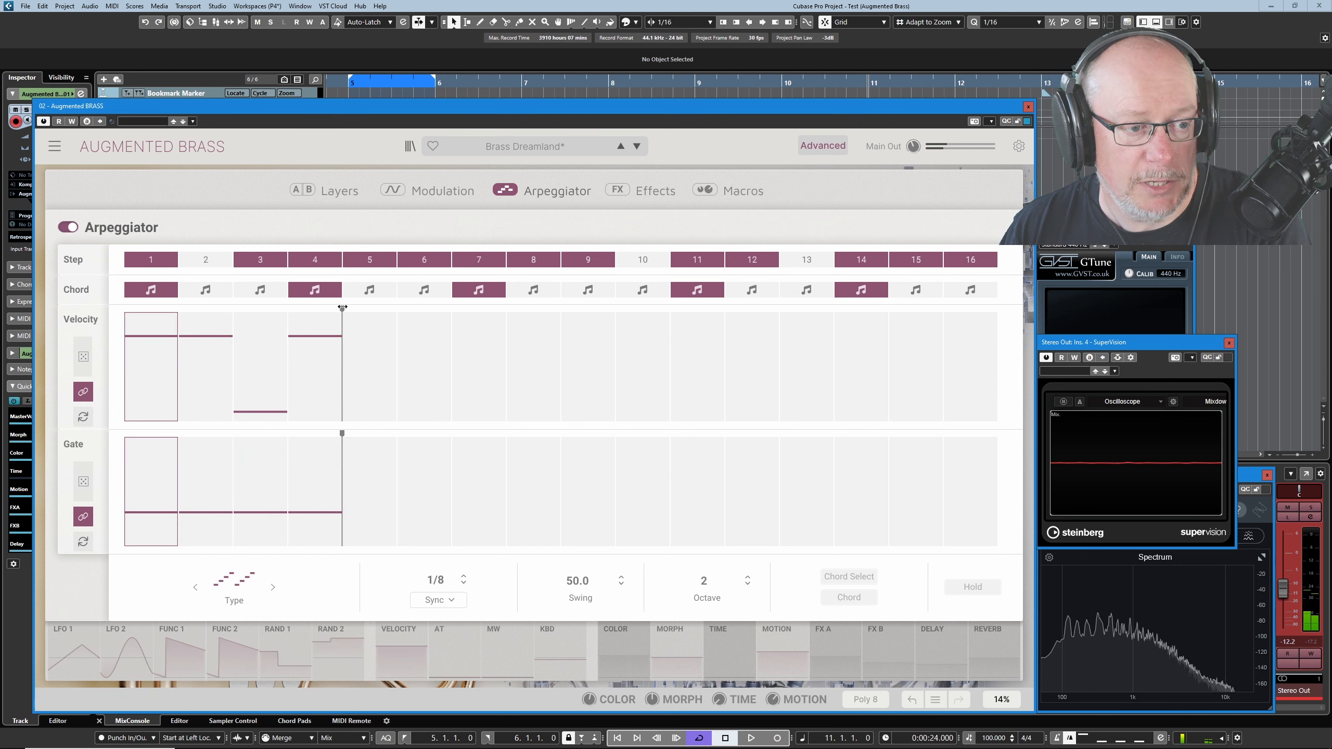
drag(341, 308, 380, 307)
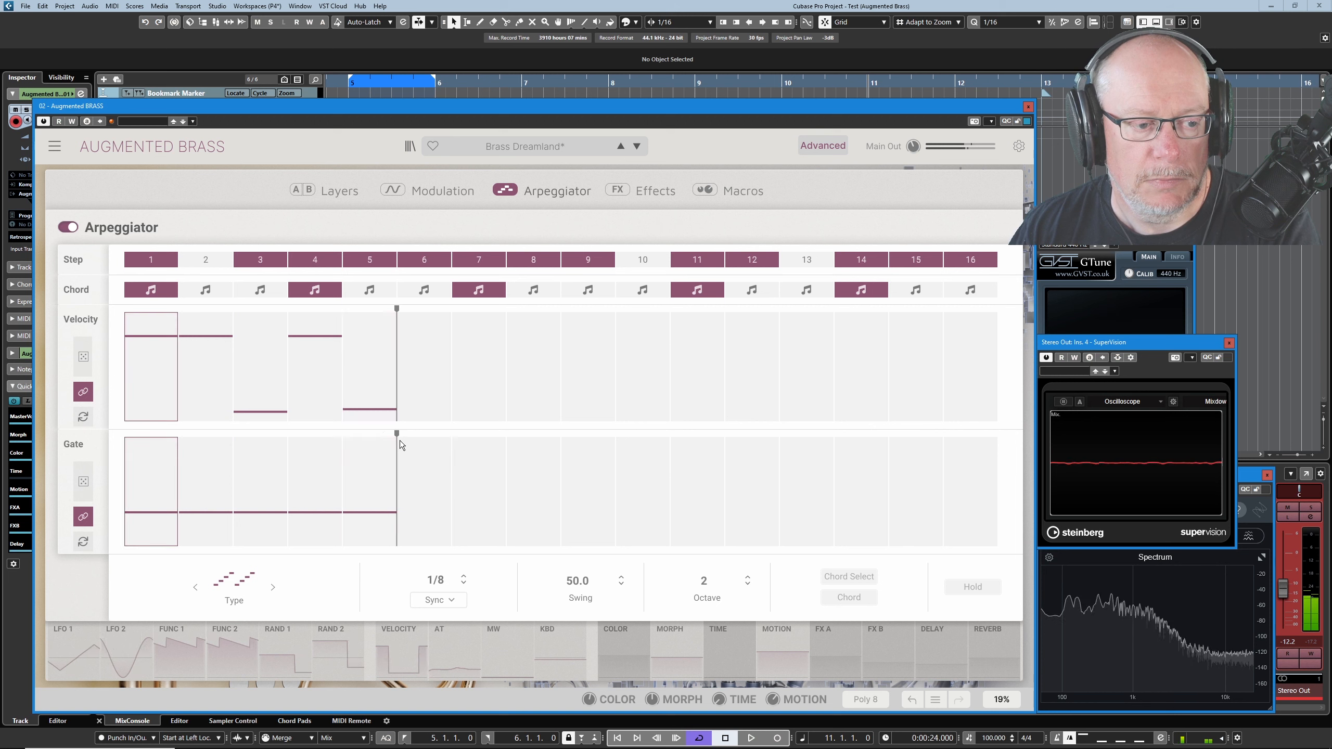
mouse_move(361, 413)
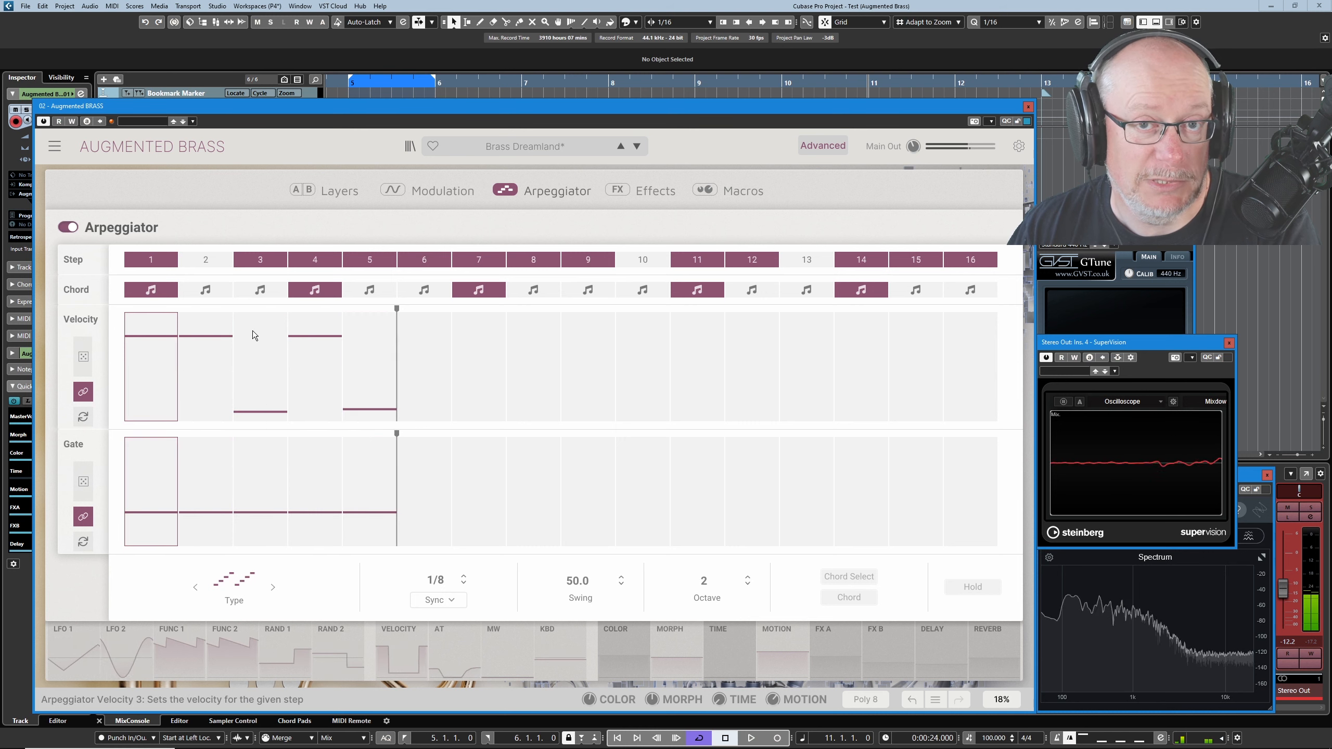
mouse_move(279, 466)
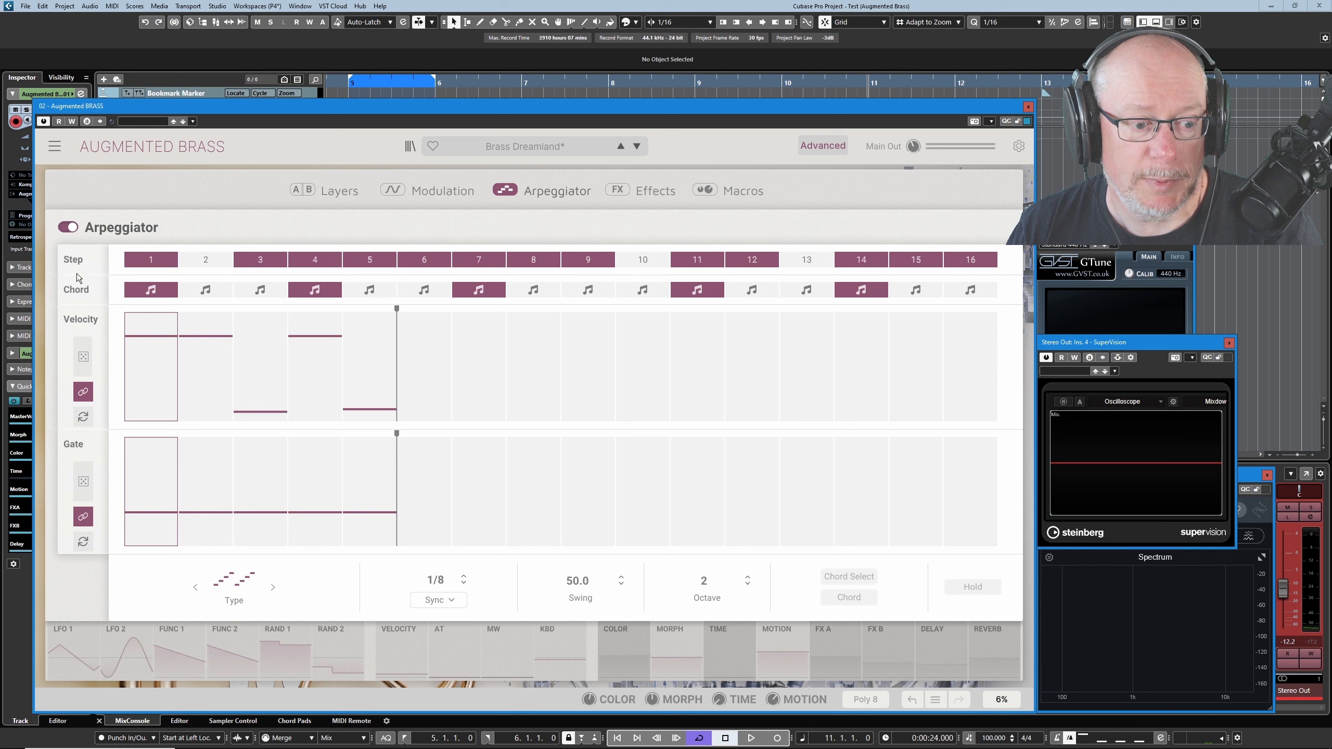
Set the arpeggiator mode to Up/Down Exc and shorten the pattern to 4 steps
click(223, 585)
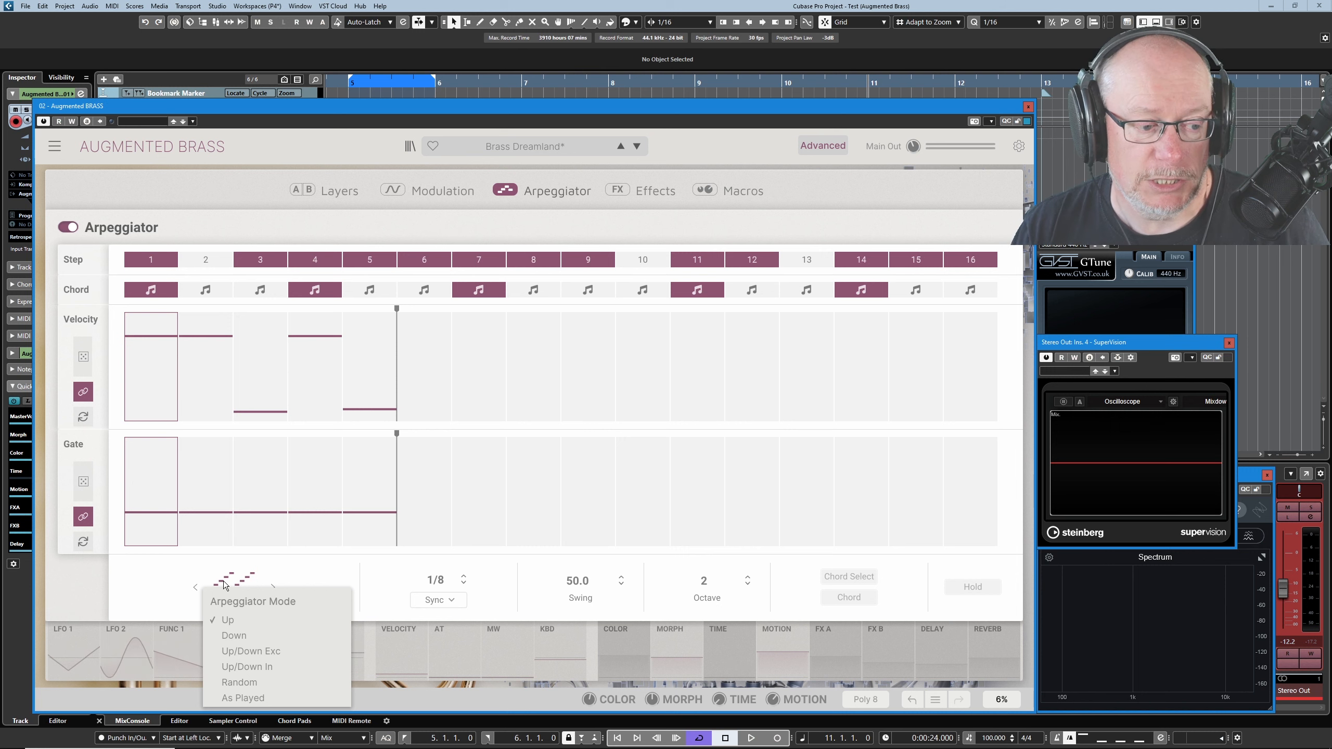
click(293, 657)
drag(396, 309, 342, 309)
Turn on arpeggiator step 2 and turn off the chord triggers on steps 1 and 4
click(206, 259)
click(314, 290)
click(151, 290)
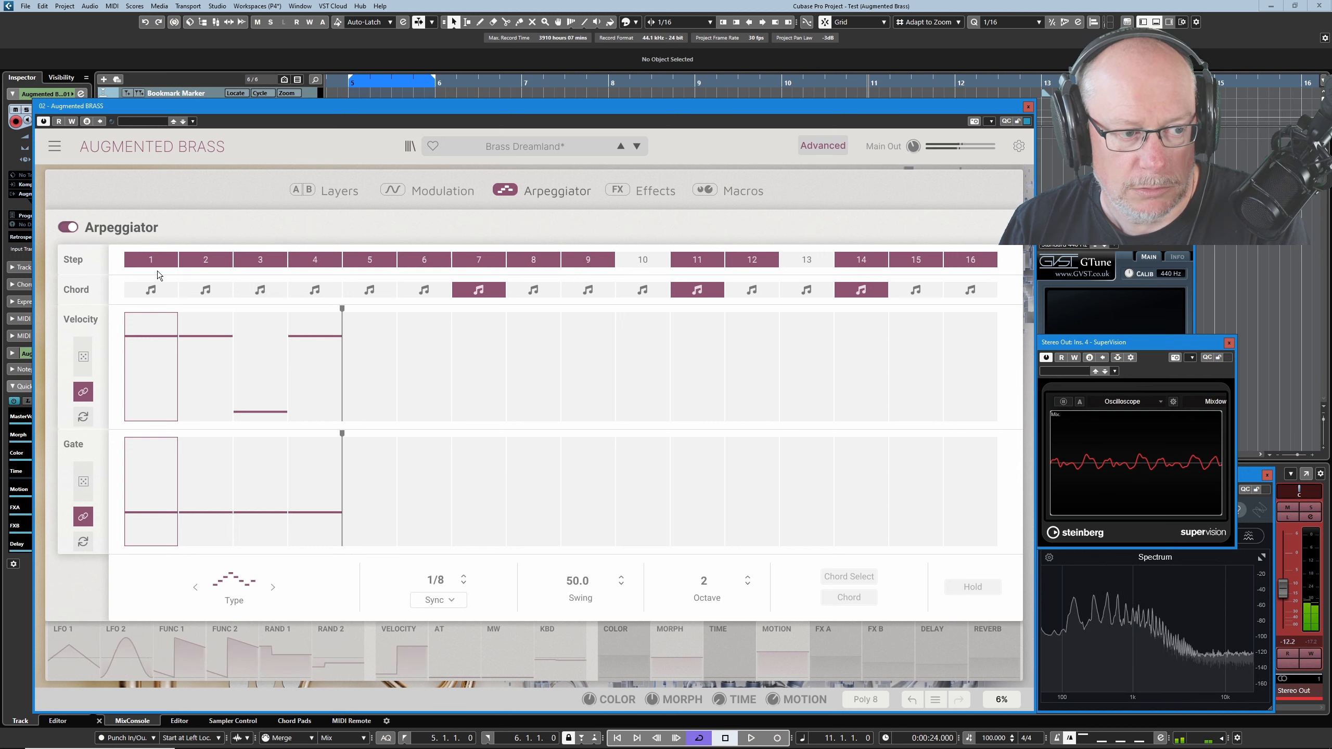
Raise the velocity of arpeggiator step 3 to about the level of the neighbouring steps
click(256, 335)
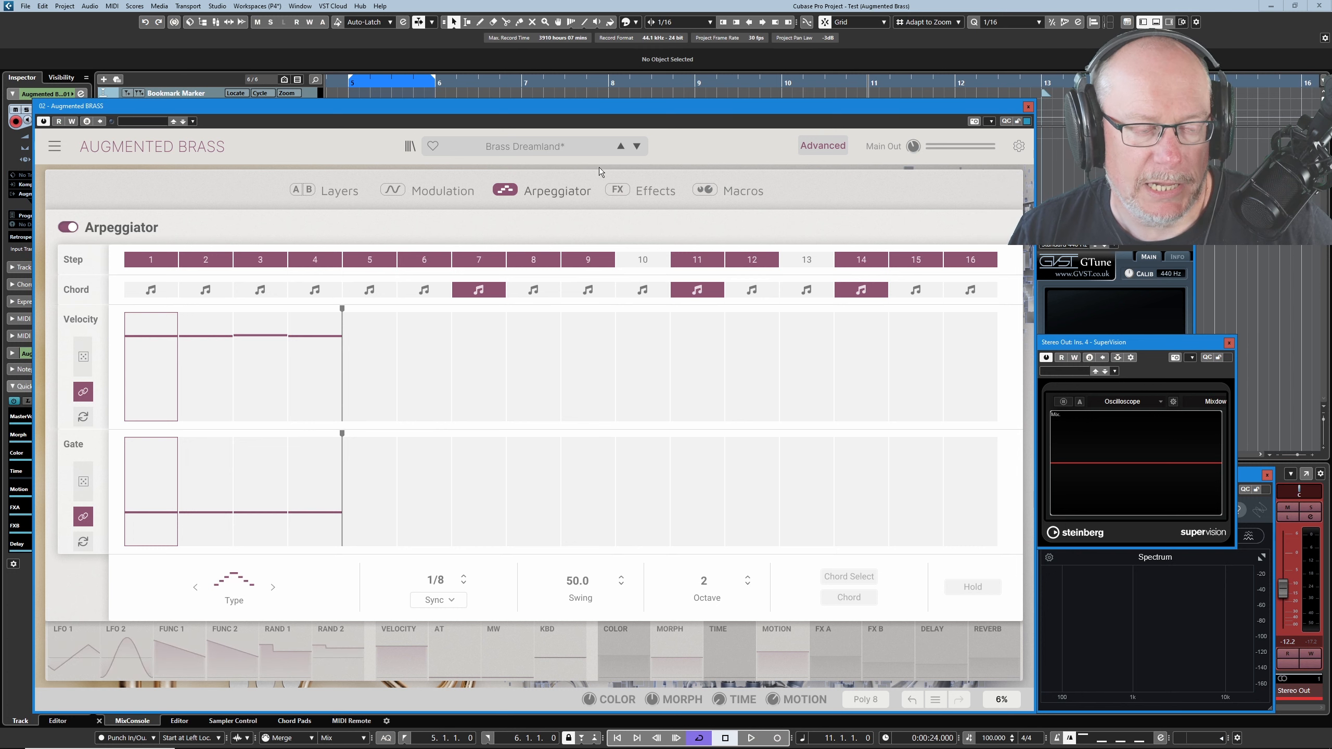
Reload the original Brass Dreamland preset, turn off Layer A's Pitch Shift Delay effect, and return to the arpeggiator settings
click(638, 146)
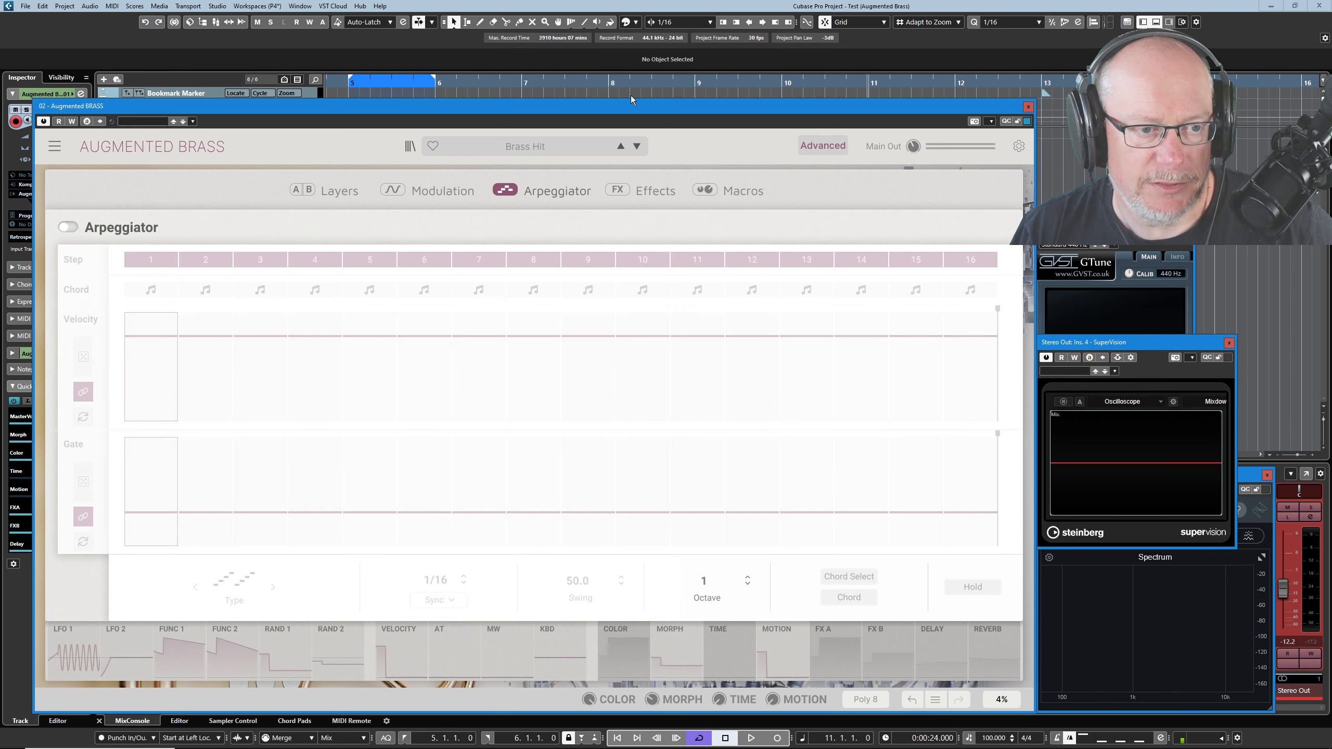
click(619, 145)
click(656, 192)
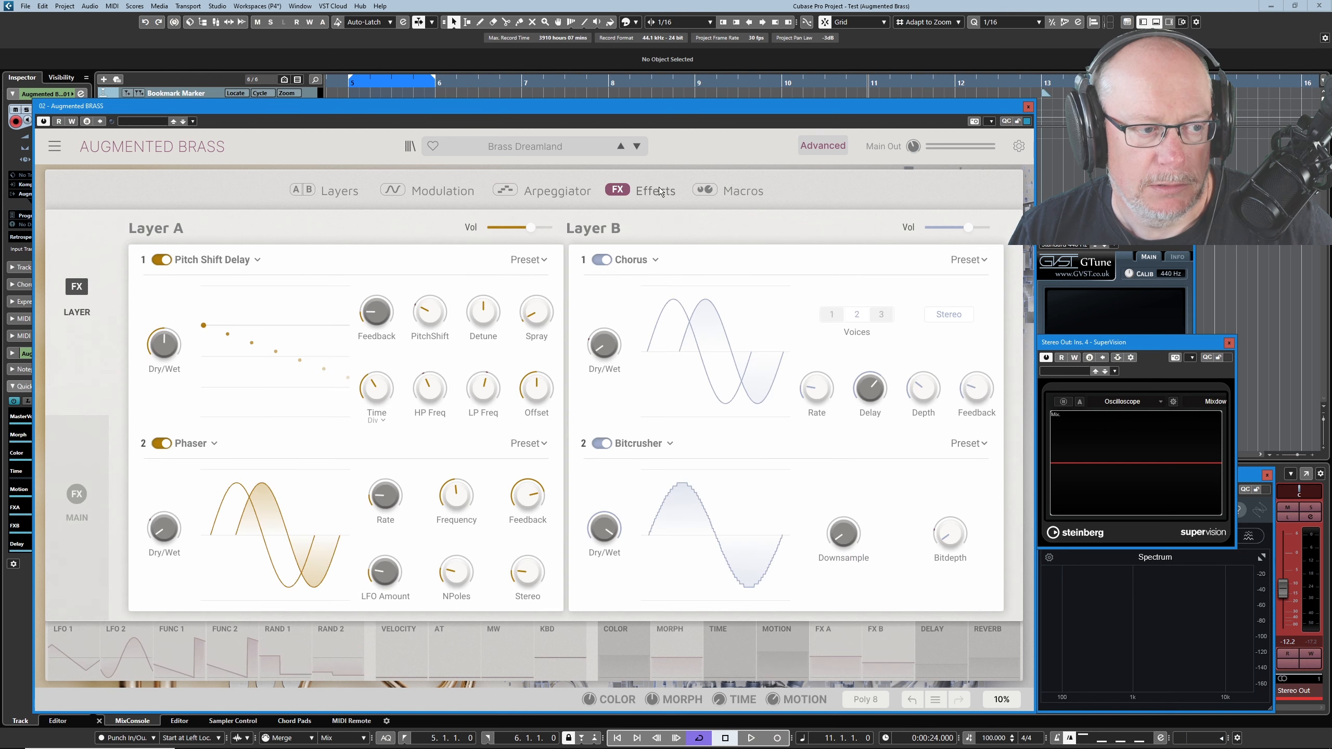
click(158, 262)
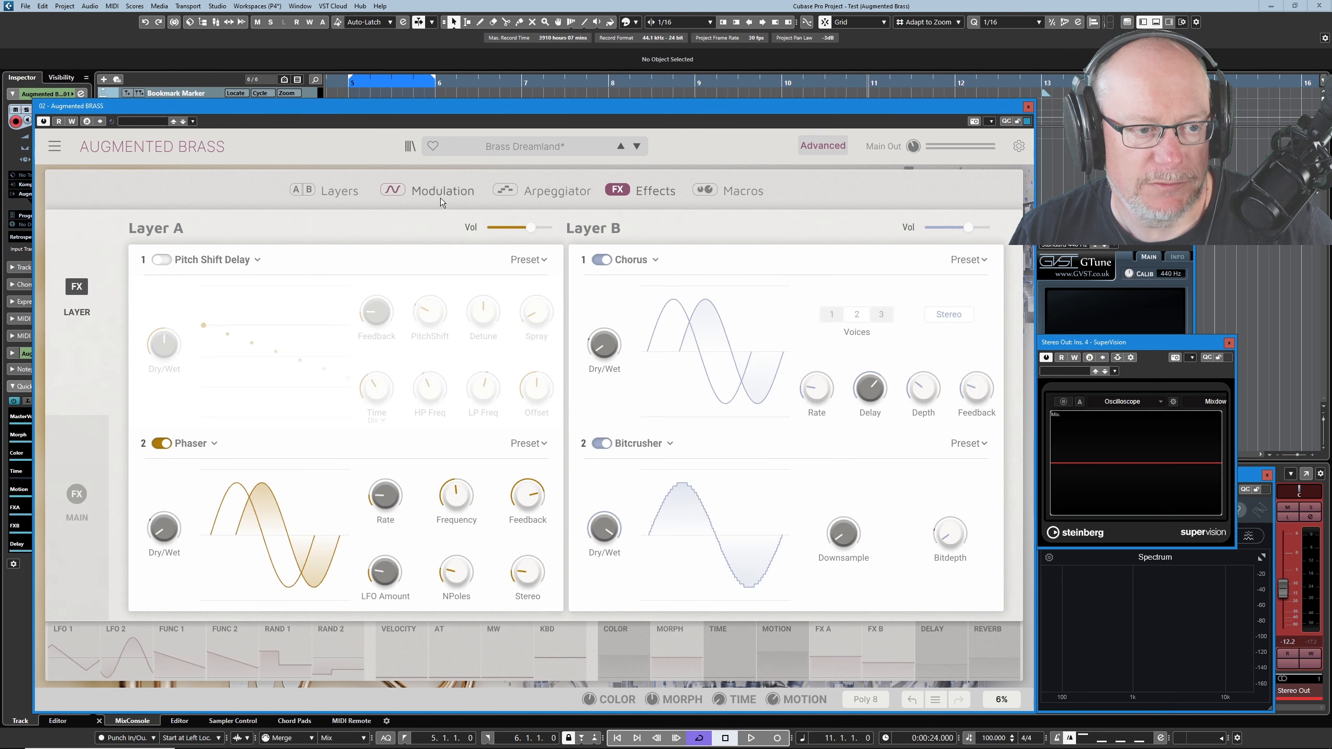
click(567, 192)
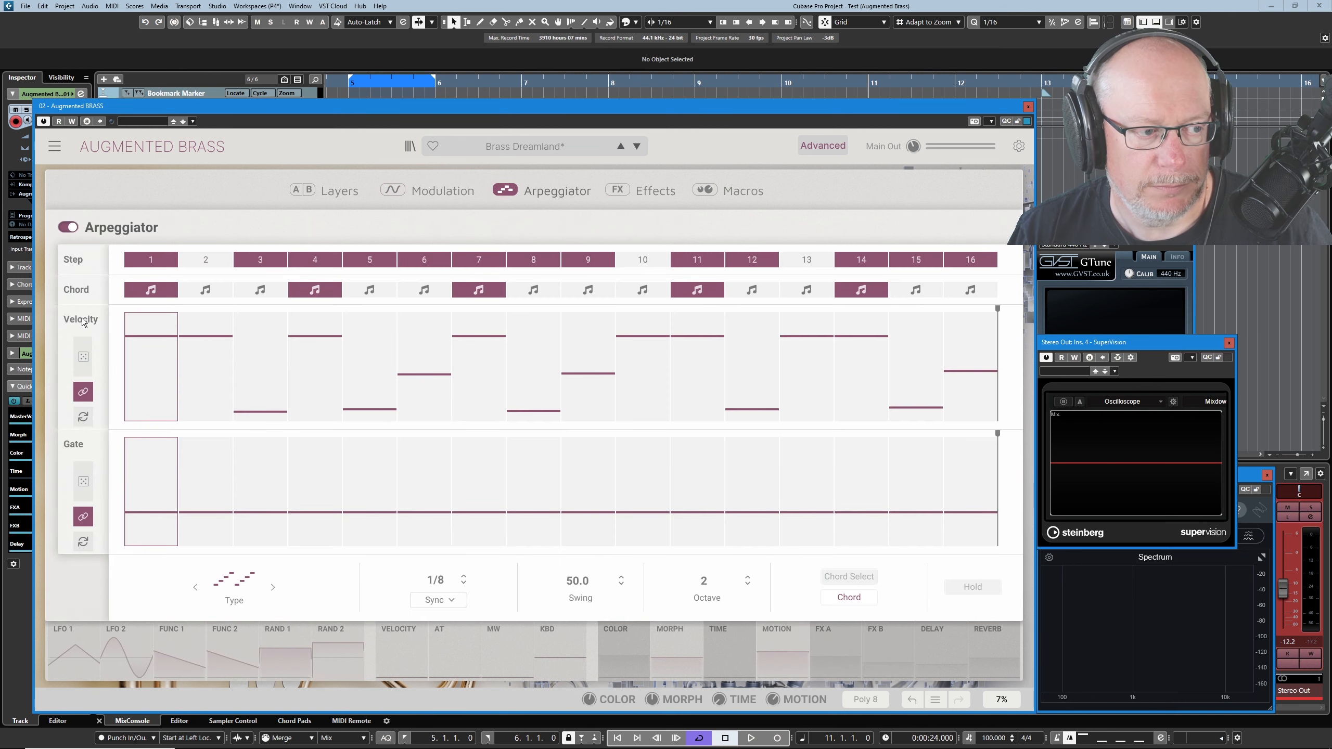
Add a moderate amount of velocity randomisation to the arpeggiator, and lower step 3's velocity to 1 before raising it again
mouse_move(87, 361)
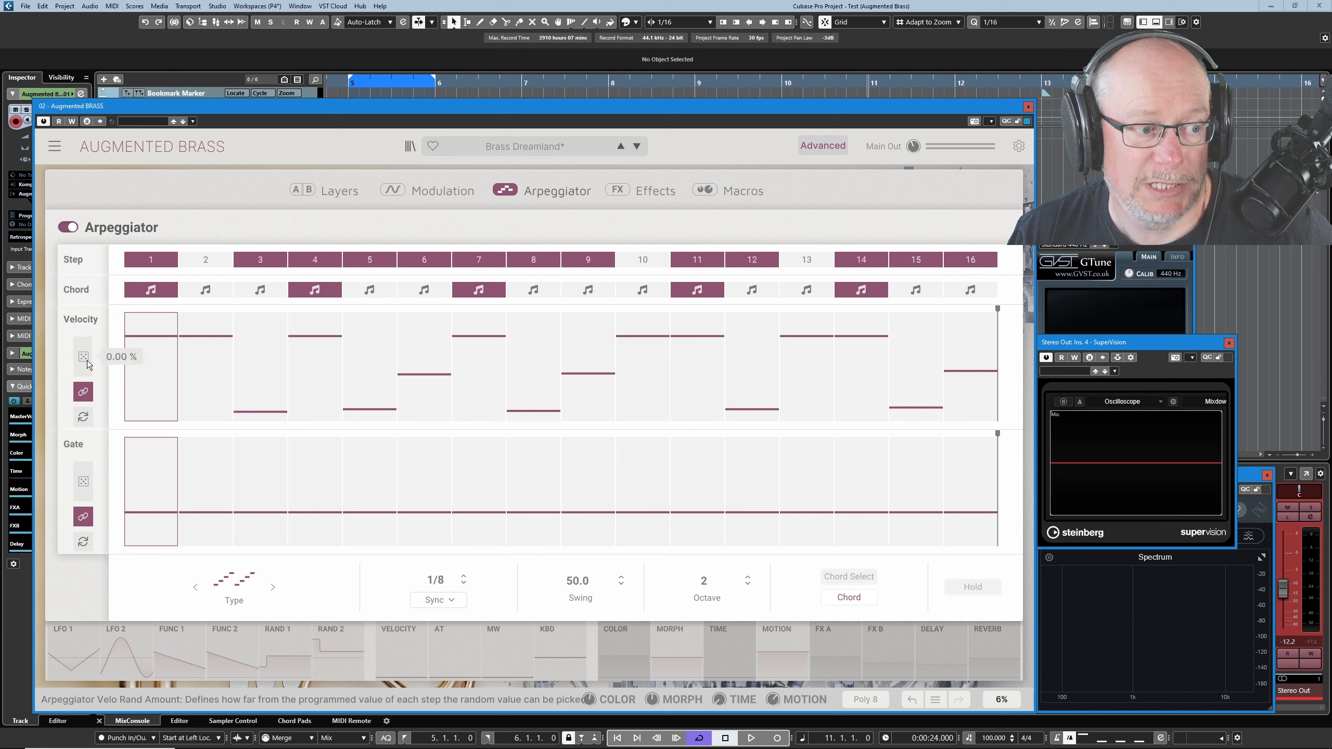
drag(88, 361, 88, 346)
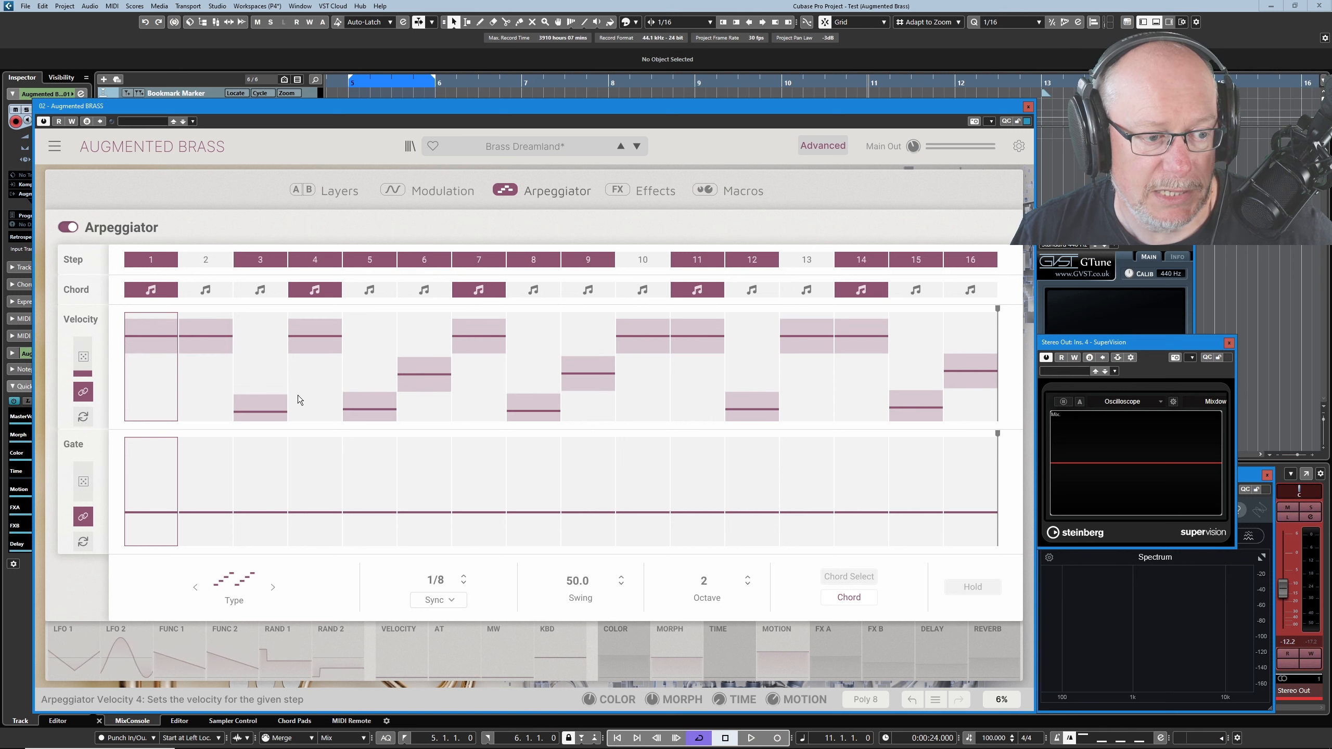
mouse_move(258, 406)
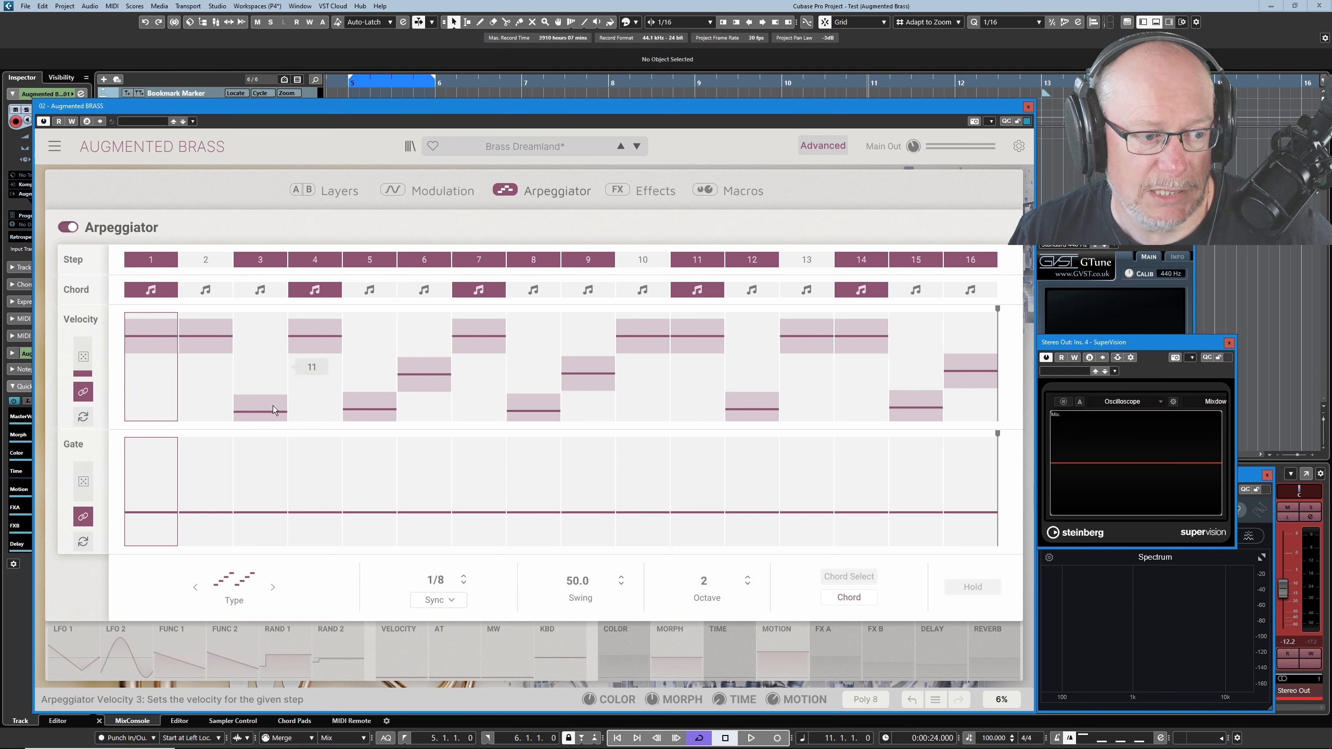
drag(270, 413, 262, 421)
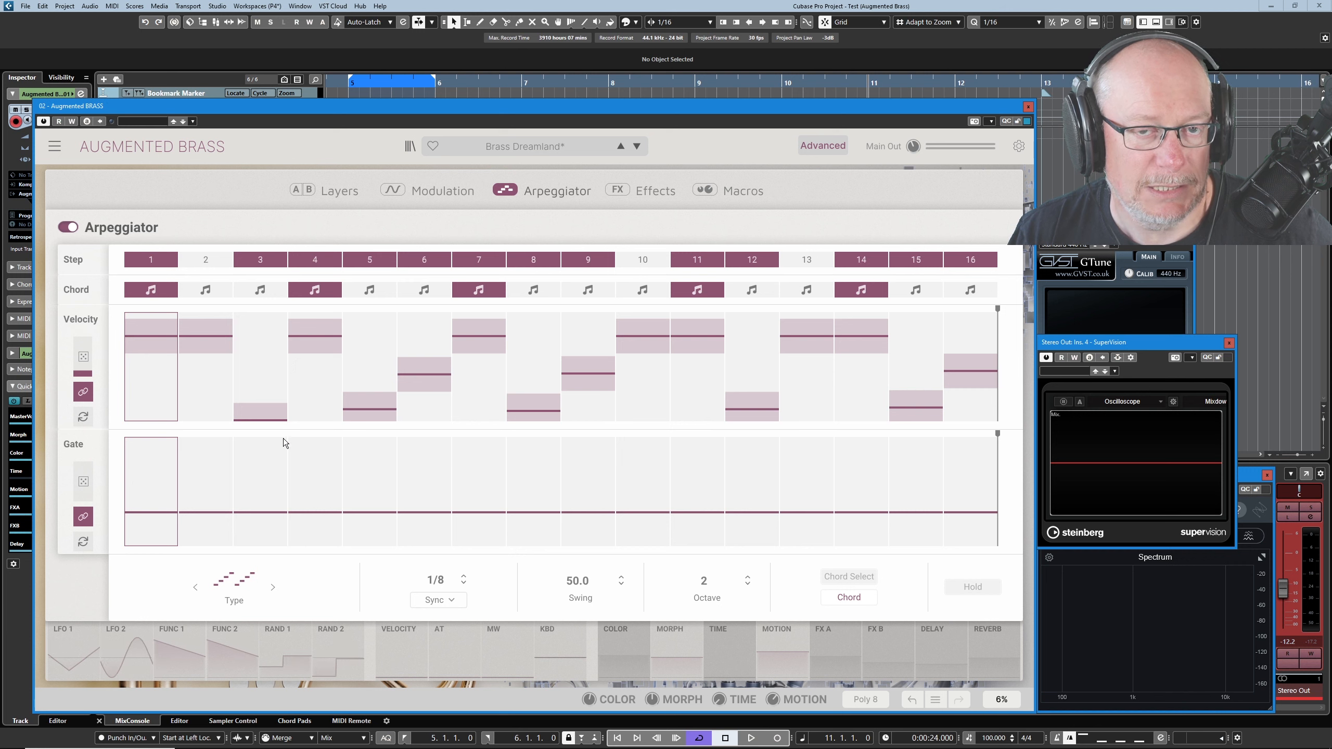
mouse_move(268, 395)
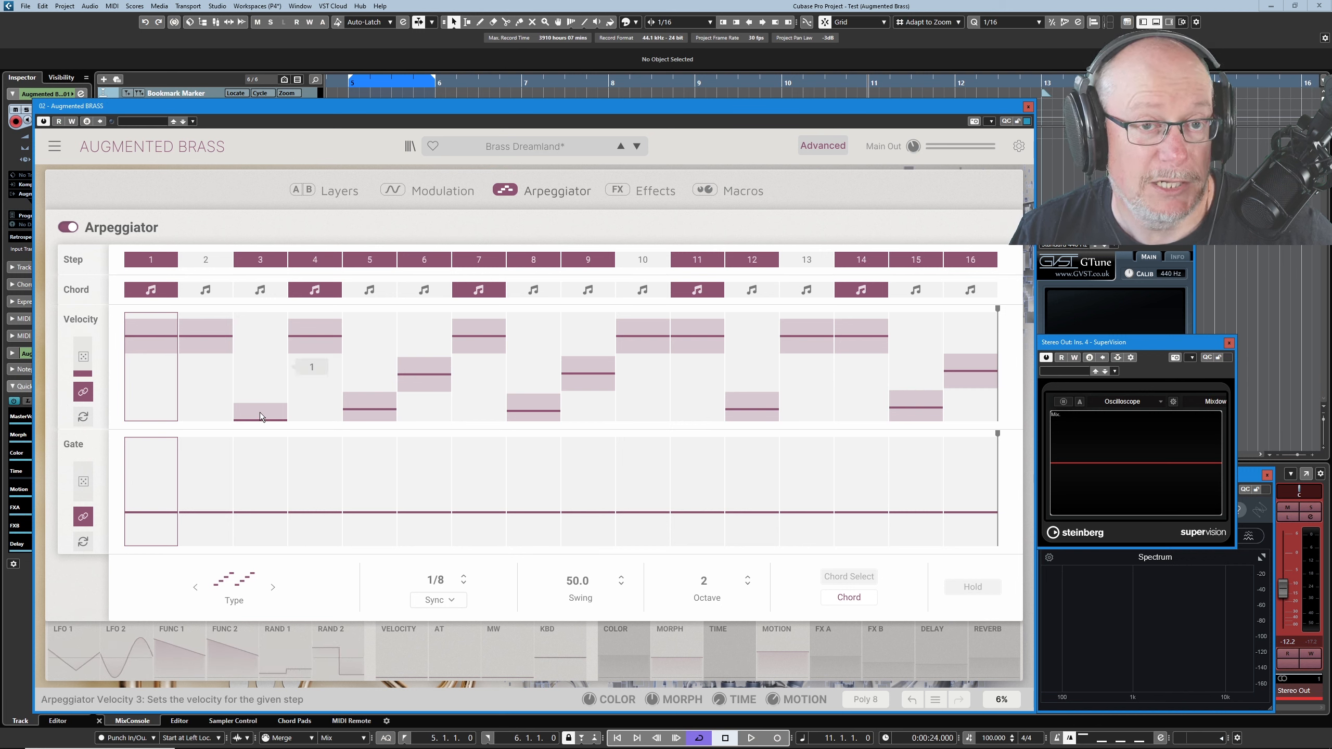
drag(249, 419, 247, 402)
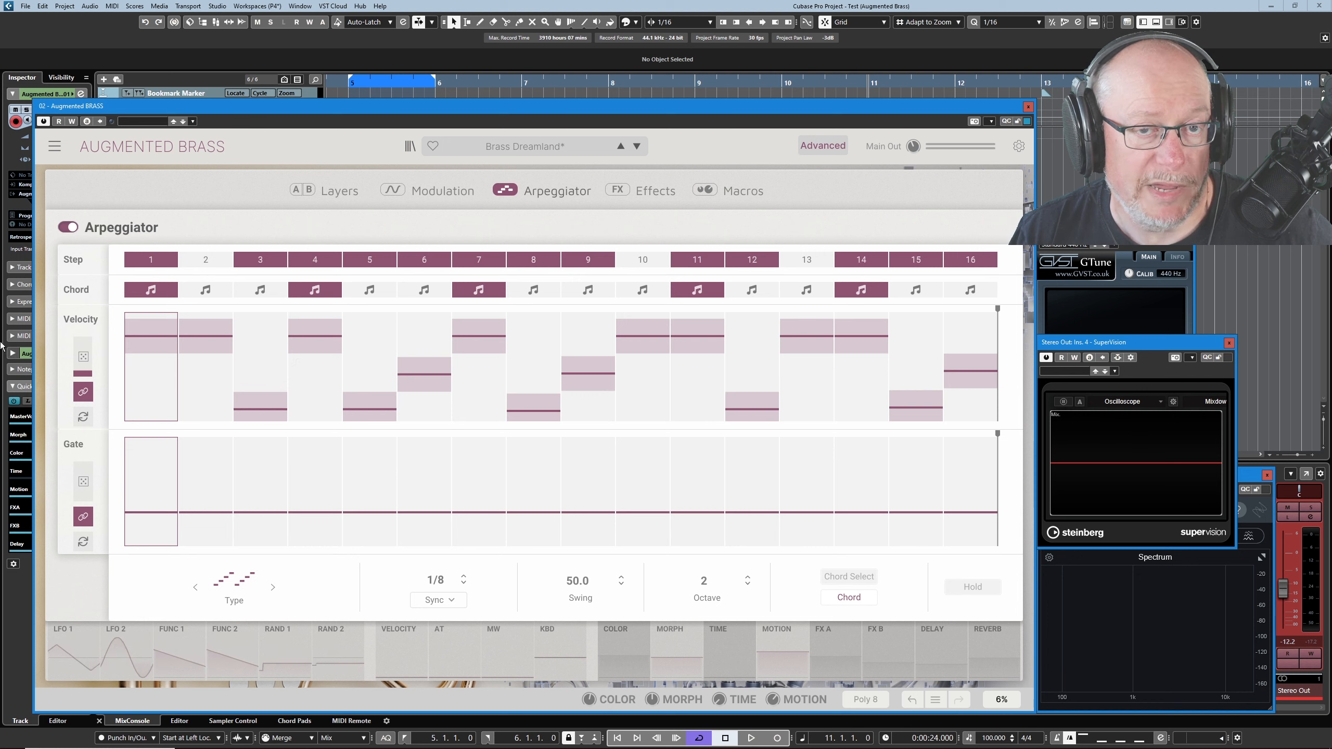
Reset all arpeggiator step velocities, and lower step 1's velocity slightly before returning it to its default
click(83, 418)
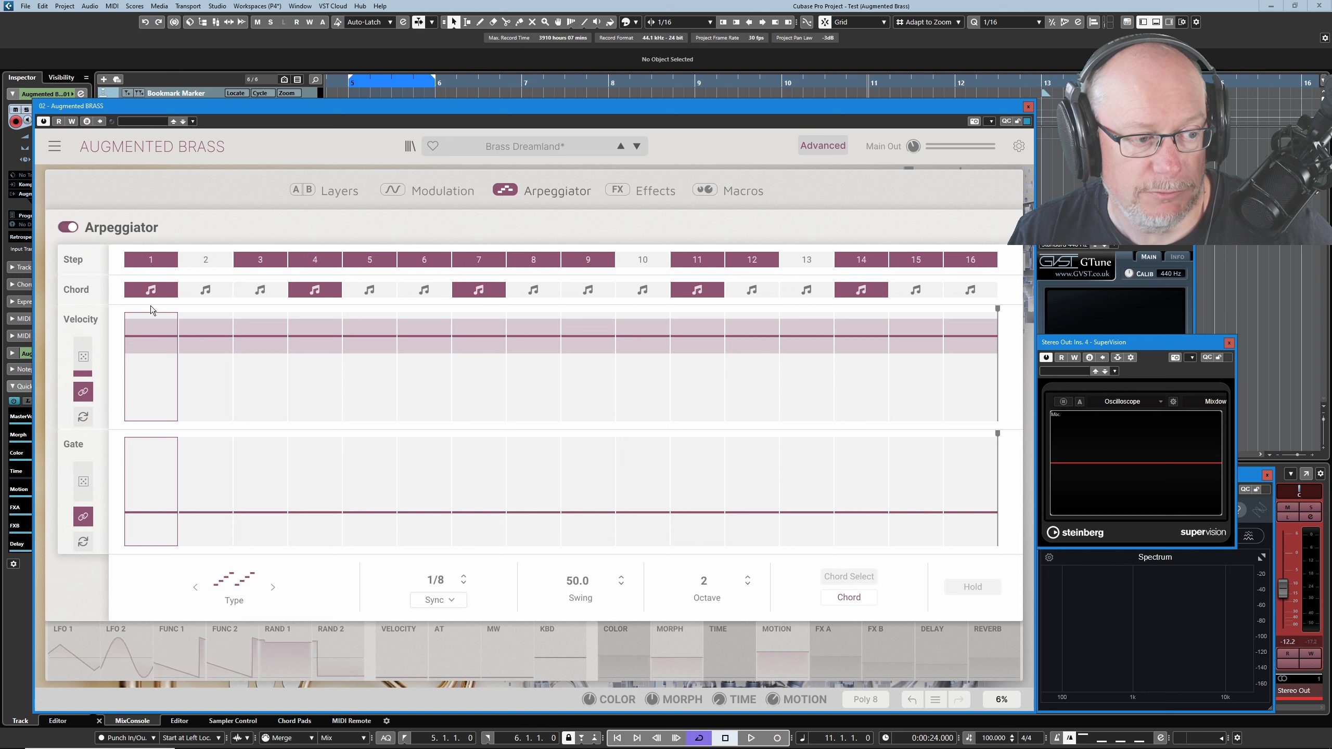
mouse_move(146, 337)
mouse_down()
mouse_move(140, 264)
mouse_move(150, 346)
mouse_up()
double_click(151, 336)
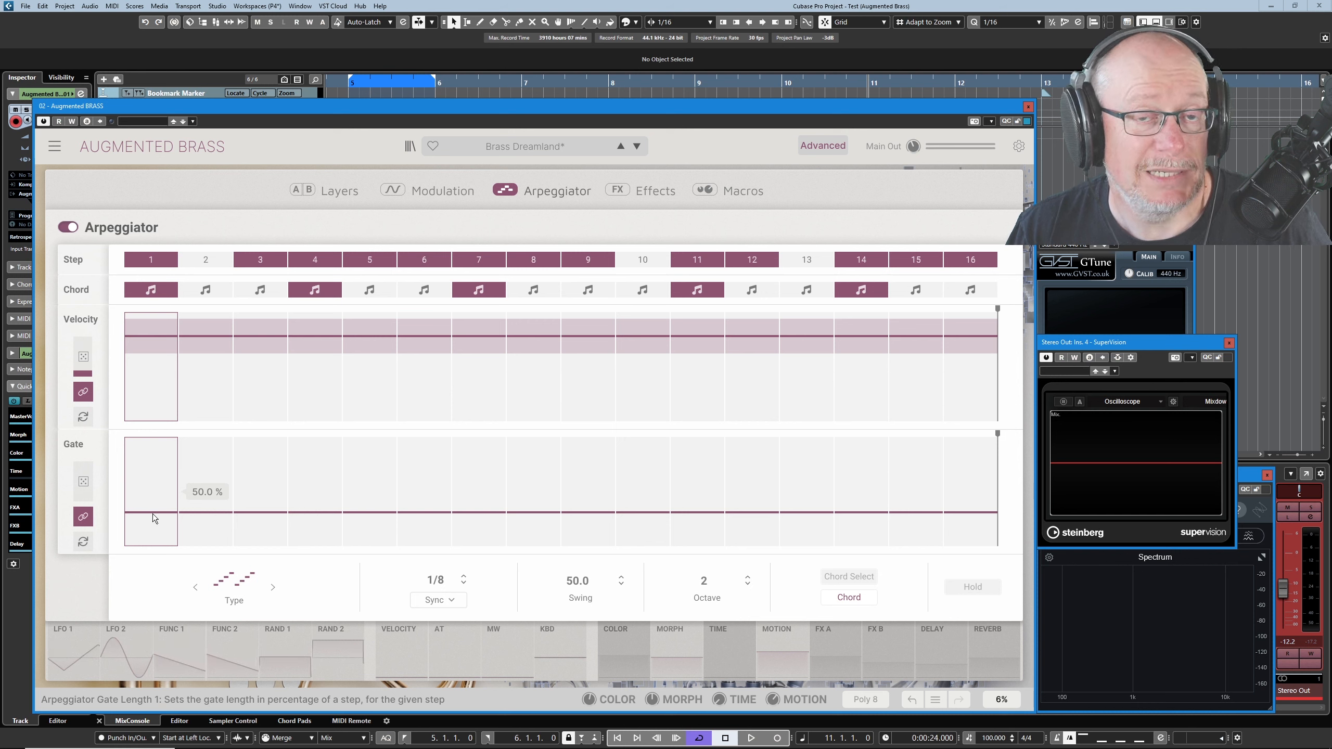
Draw gate lengths over steps 1 to 7, short for the first three and longest on step 7, and turn on step 2
mouse_move(159, 518)
mouse_down()
mouse_move(156, 532)
mouse_move(264, 531)
mouse_move(369, 490)
mouse_move(491, 510)
mouse_move(481, 462)
mouse_up()
click(202, 260)
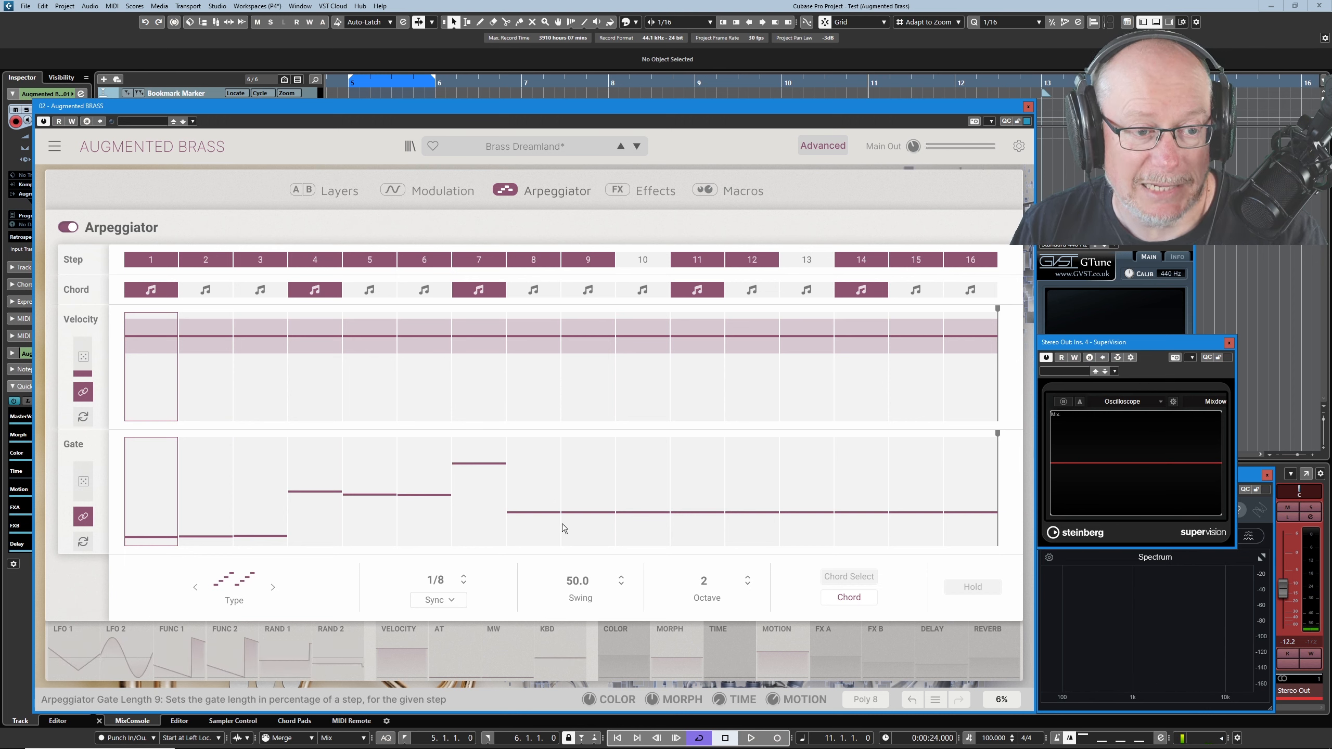
mouse_move(486, 459)
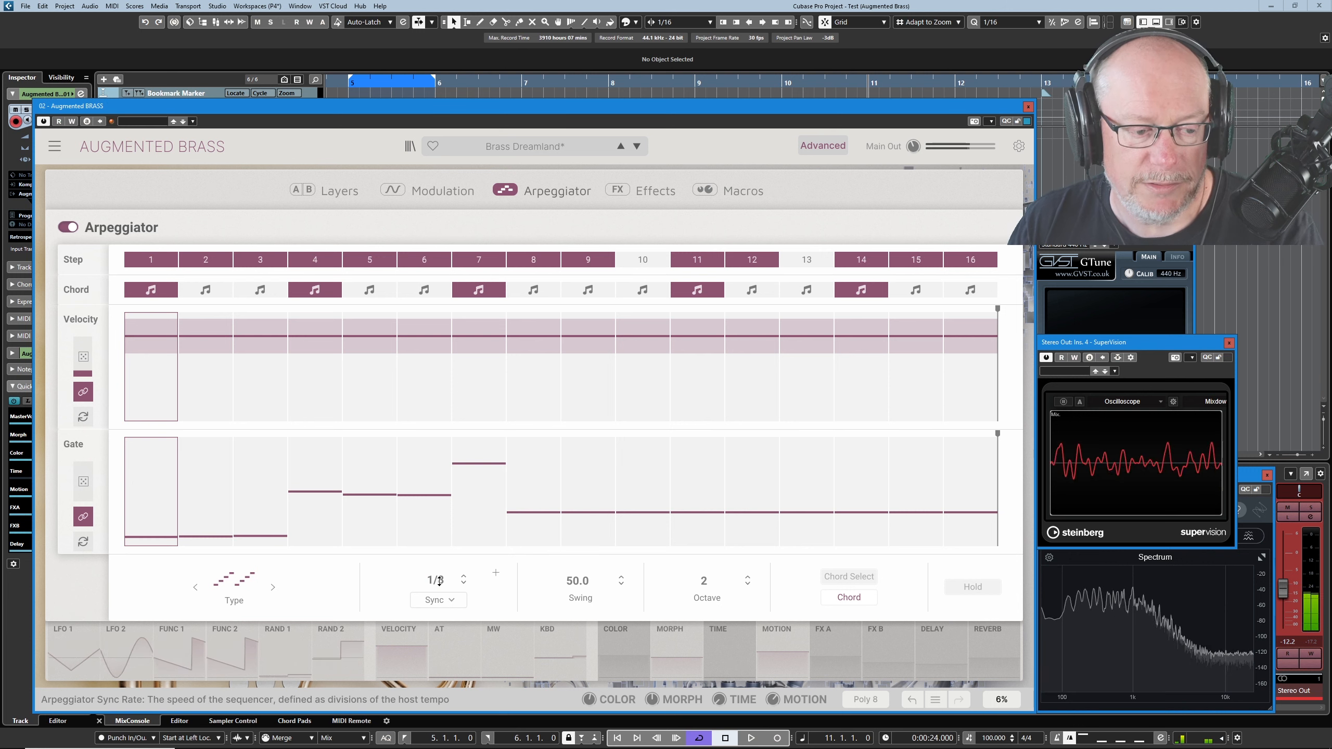
Slow the arpeggiator's sync rate to 1/4, and switch the rate type to BPM with a value of 80.3
drag(441, 581, 445, 654)
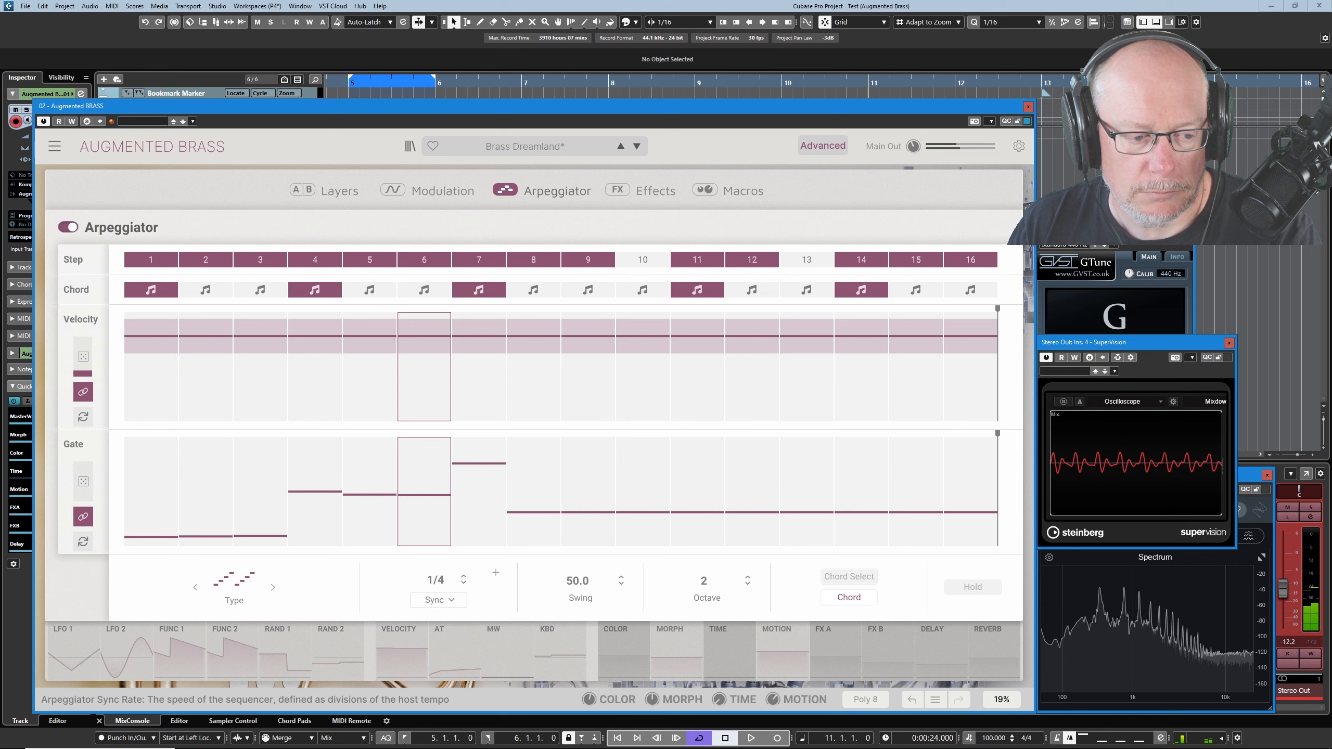
click(435, 601)
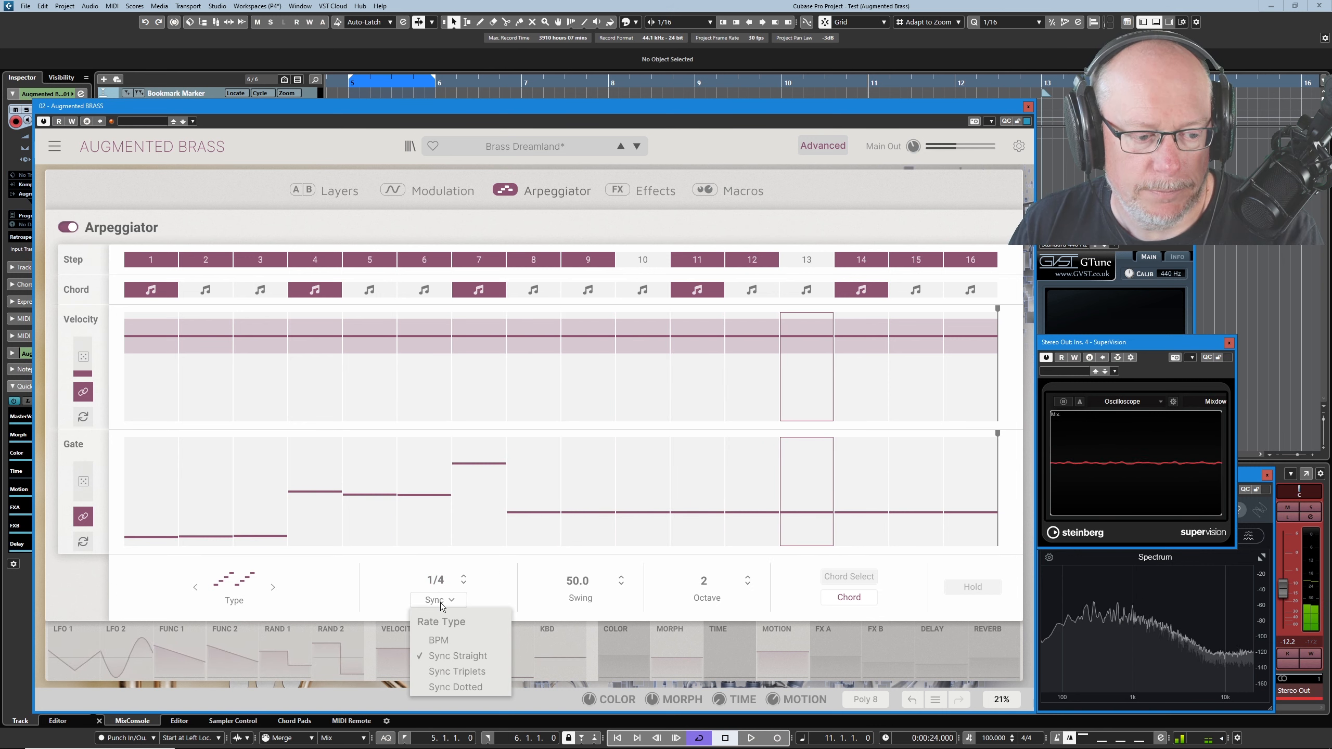
click(446, 643)
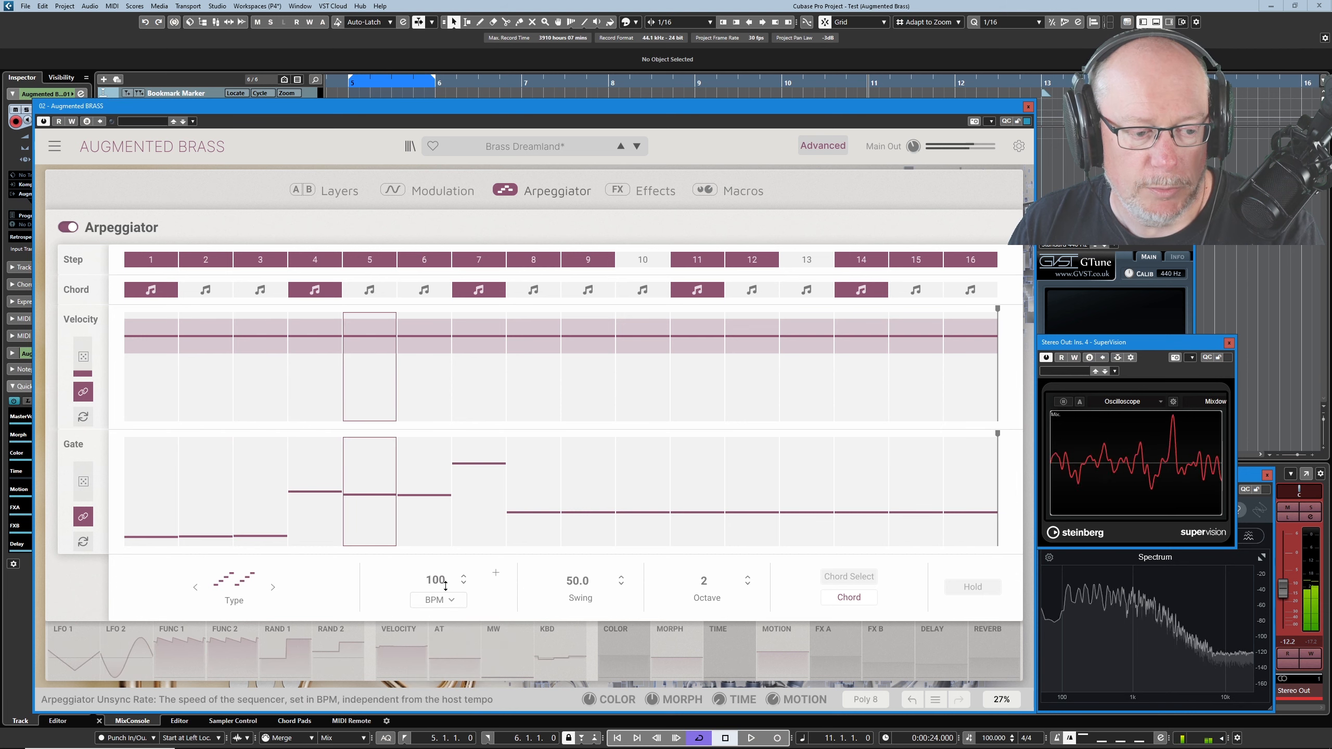
drag(446, 582, 445, 594)
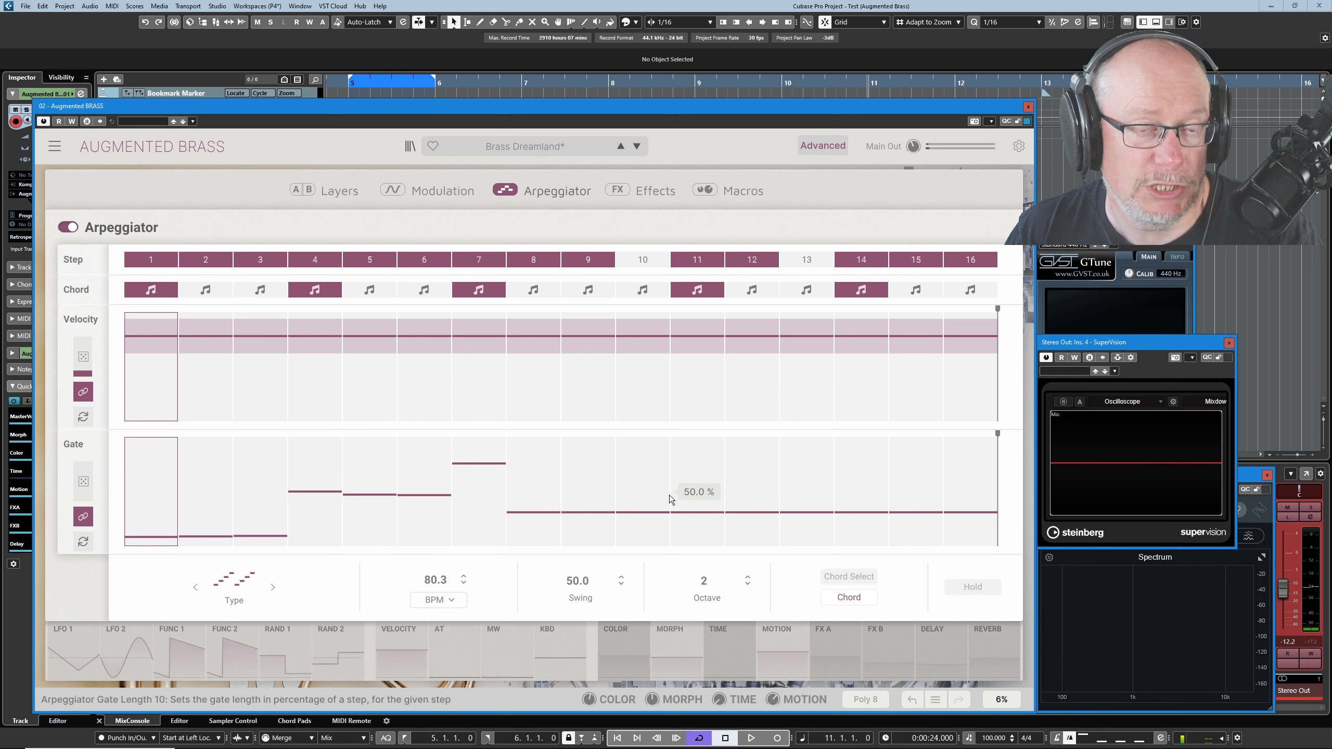
Switch the arpeggiator's rate type back to host sync and set the rate to 1/8
click(439, 600)
click(439, 634)
drag(462, 580, 461, 572)
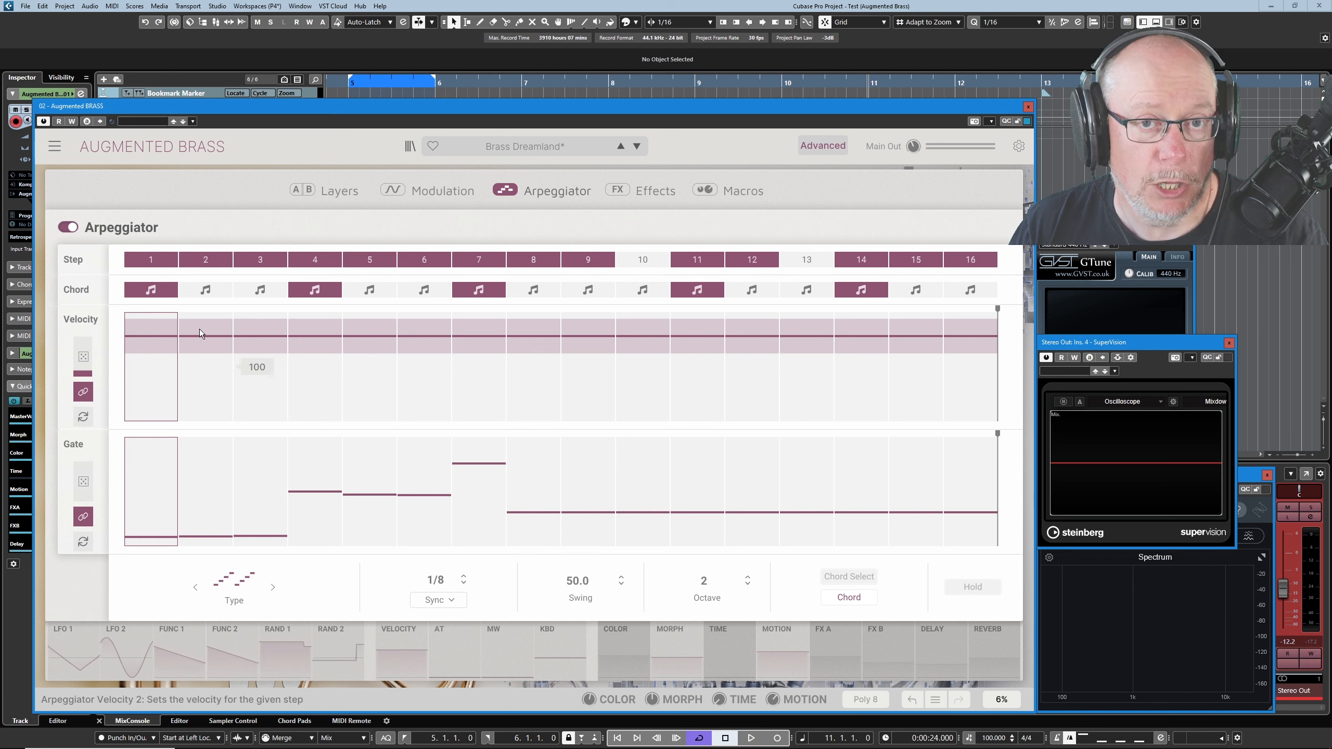
Set the arpeggiator swing to 75.0 and reset the gate lengths of all steps
drag(570, 586, 570, 509)
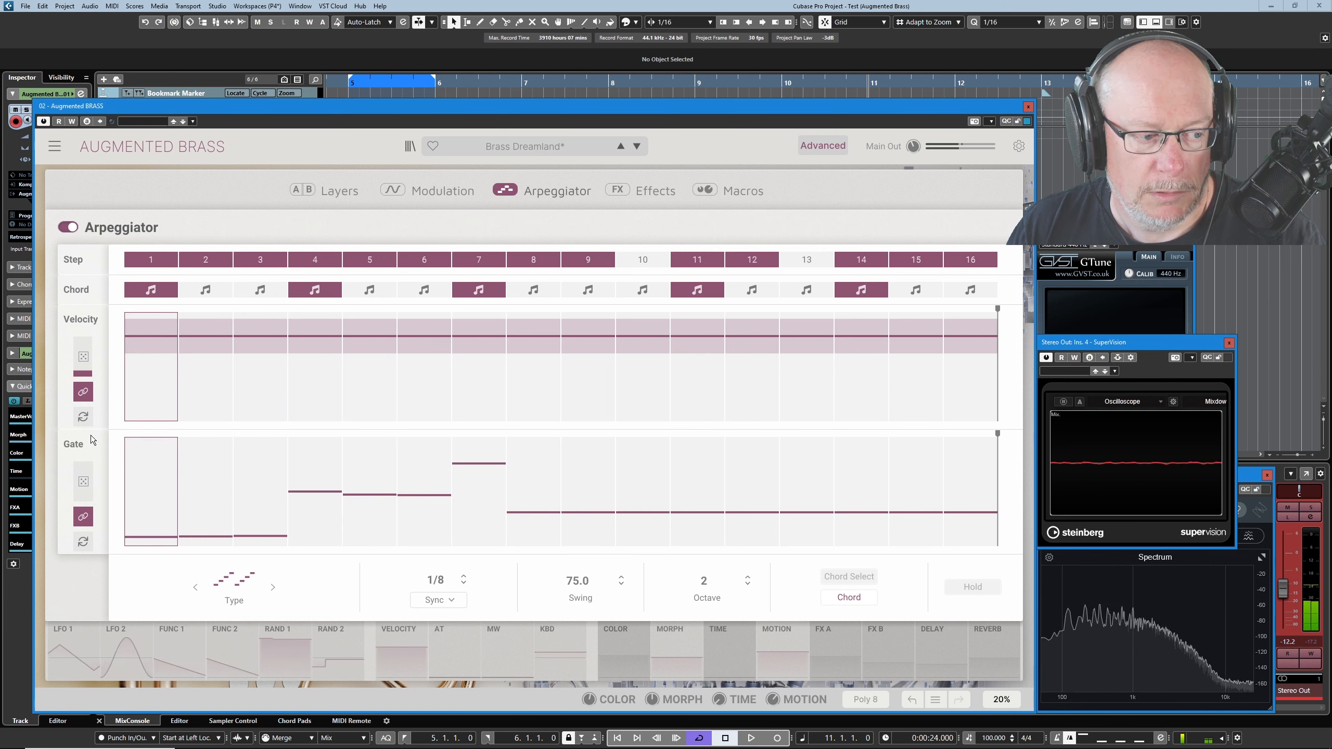
click(83, 542)
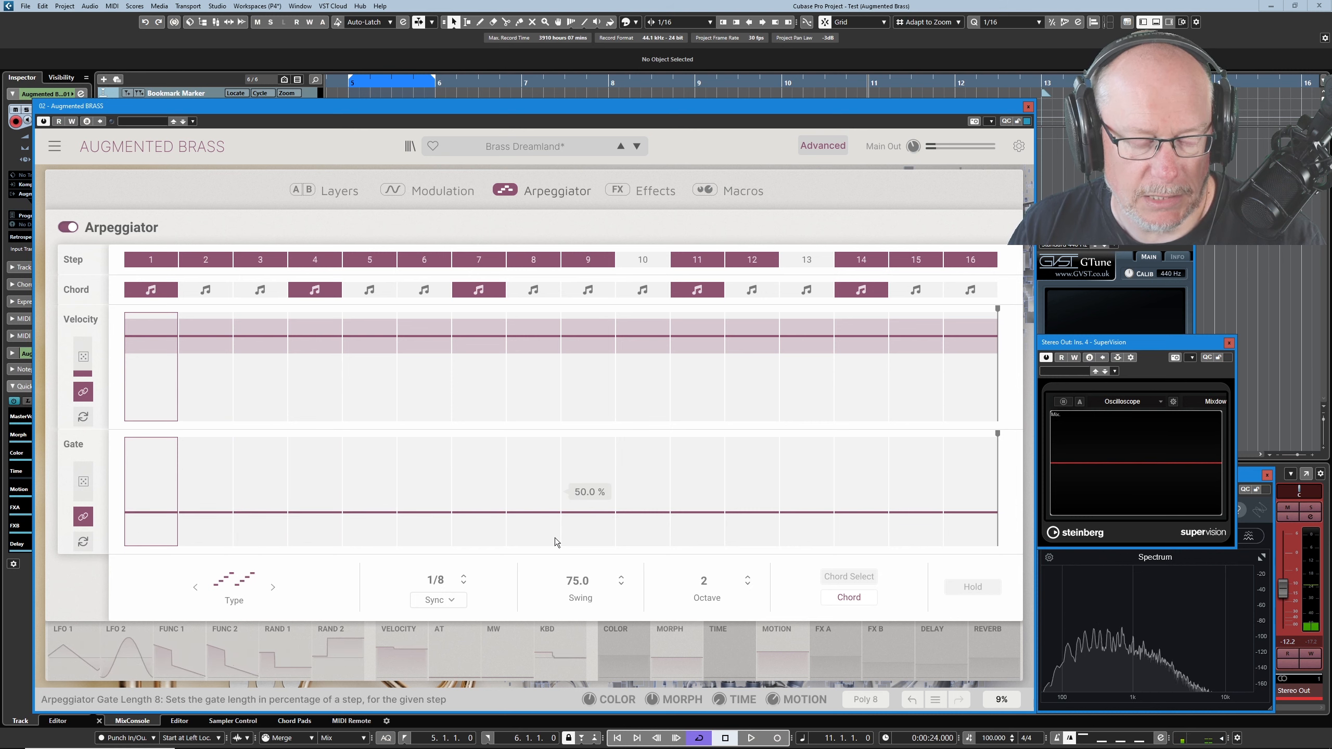
Turn on arpeggiator steps 10 and 13 and set the swing to 50.0
click(641, 260)
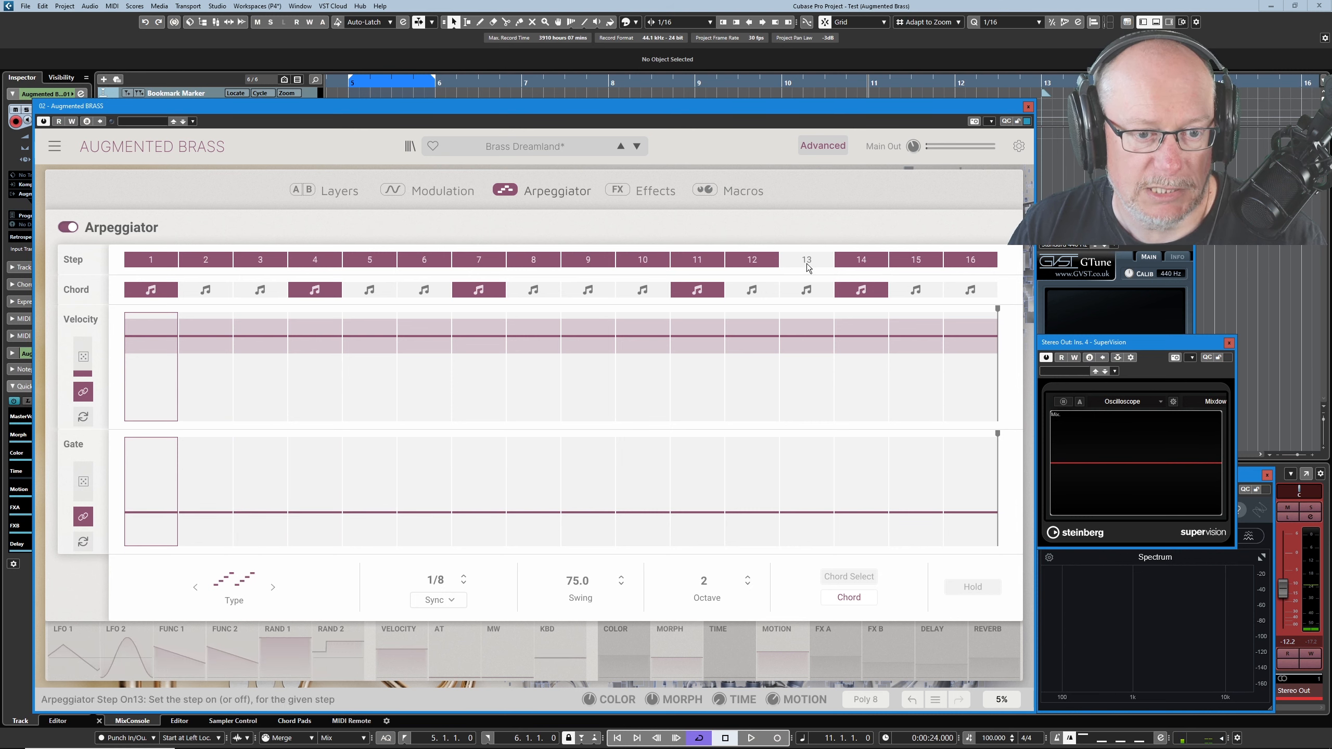
click(807, 261)
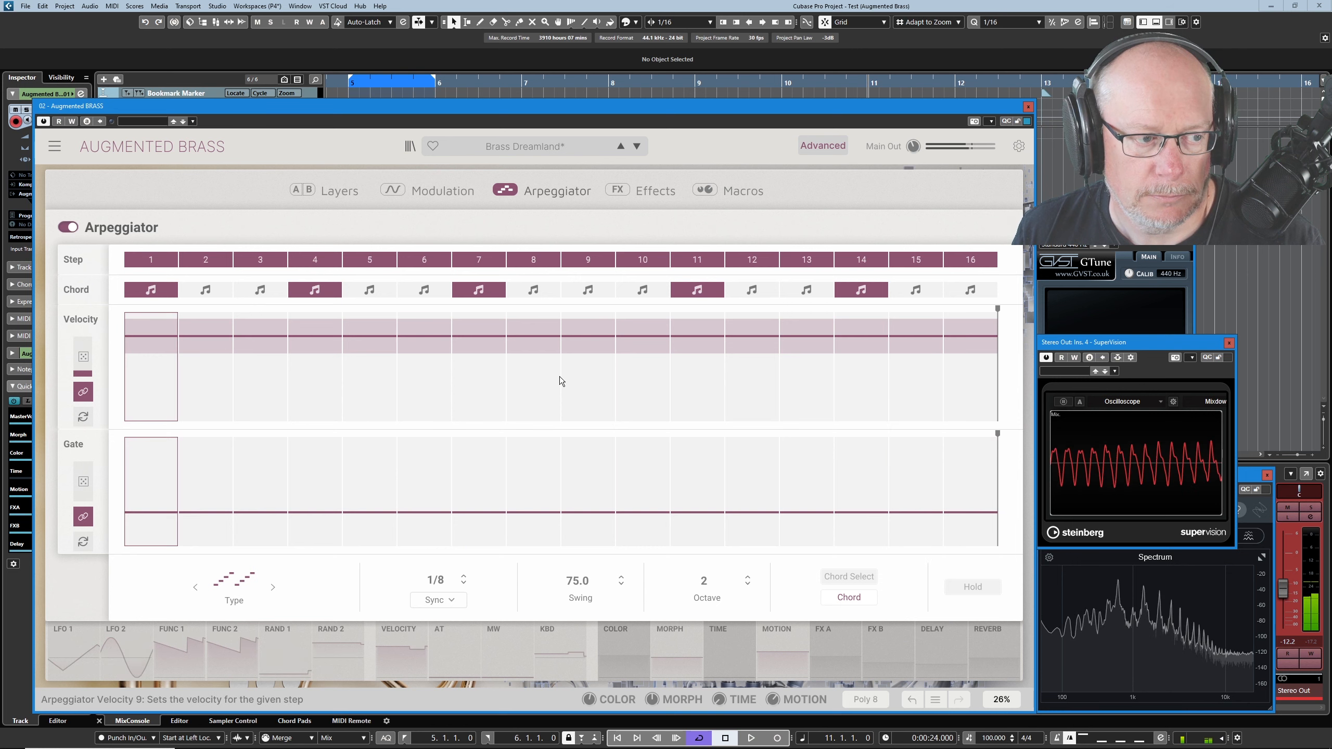
drag(577, 581, 577, 631)
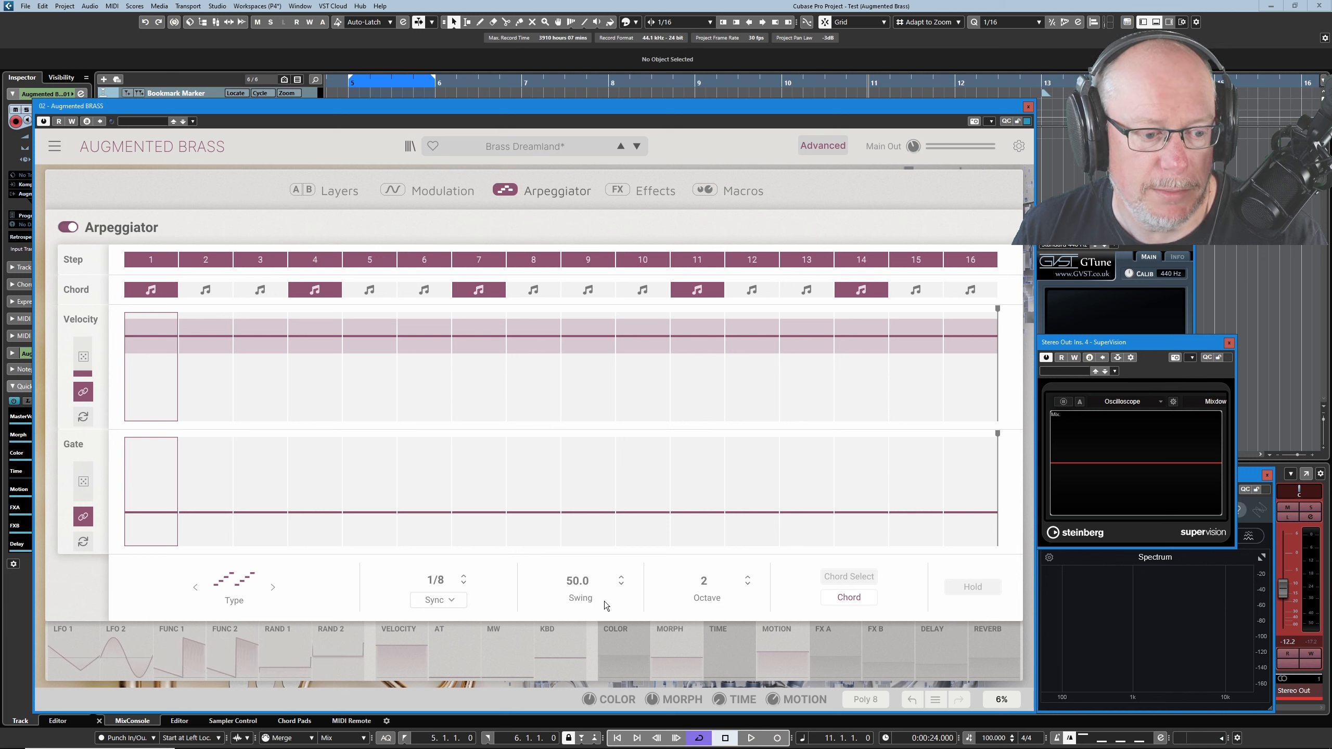
Unlink the velocity and gate sequence lengths, and shorten velocity to 12 steps and gate to 8 steps
click(91, 394)
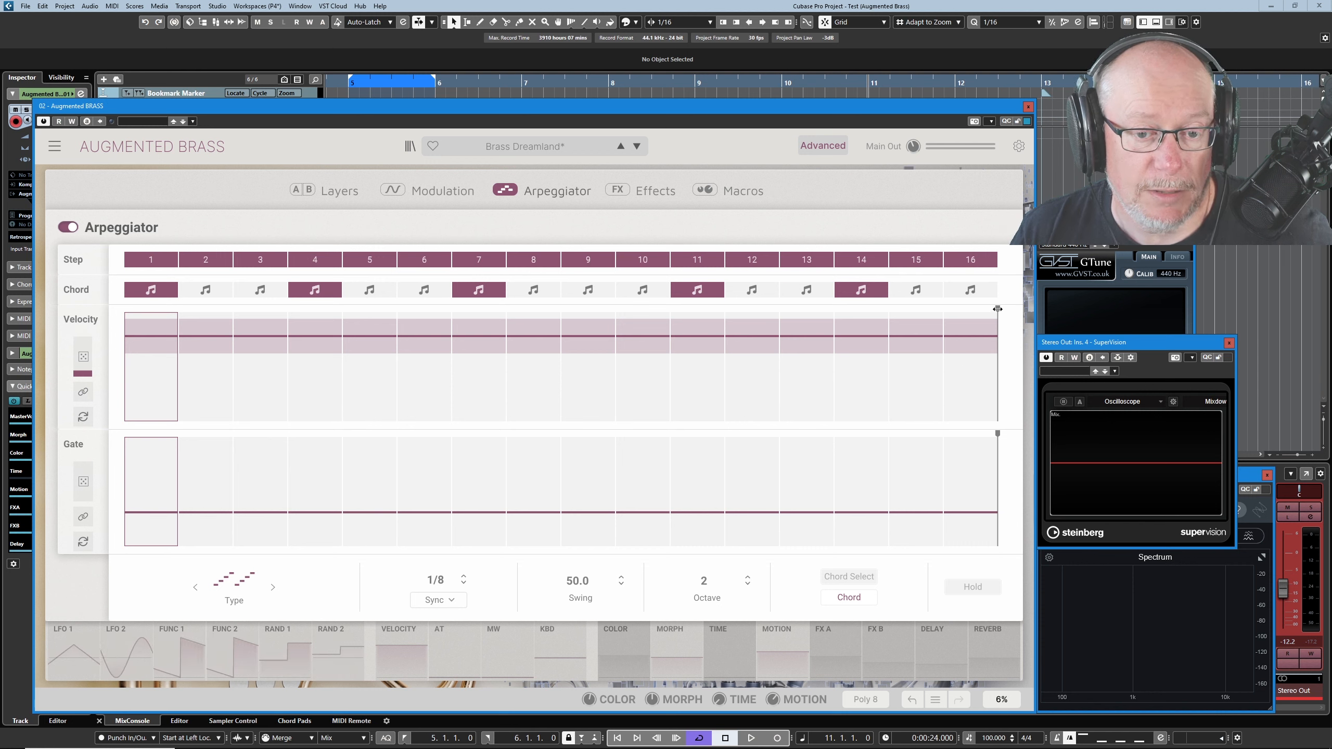
drag(997, 309, 752, 310)
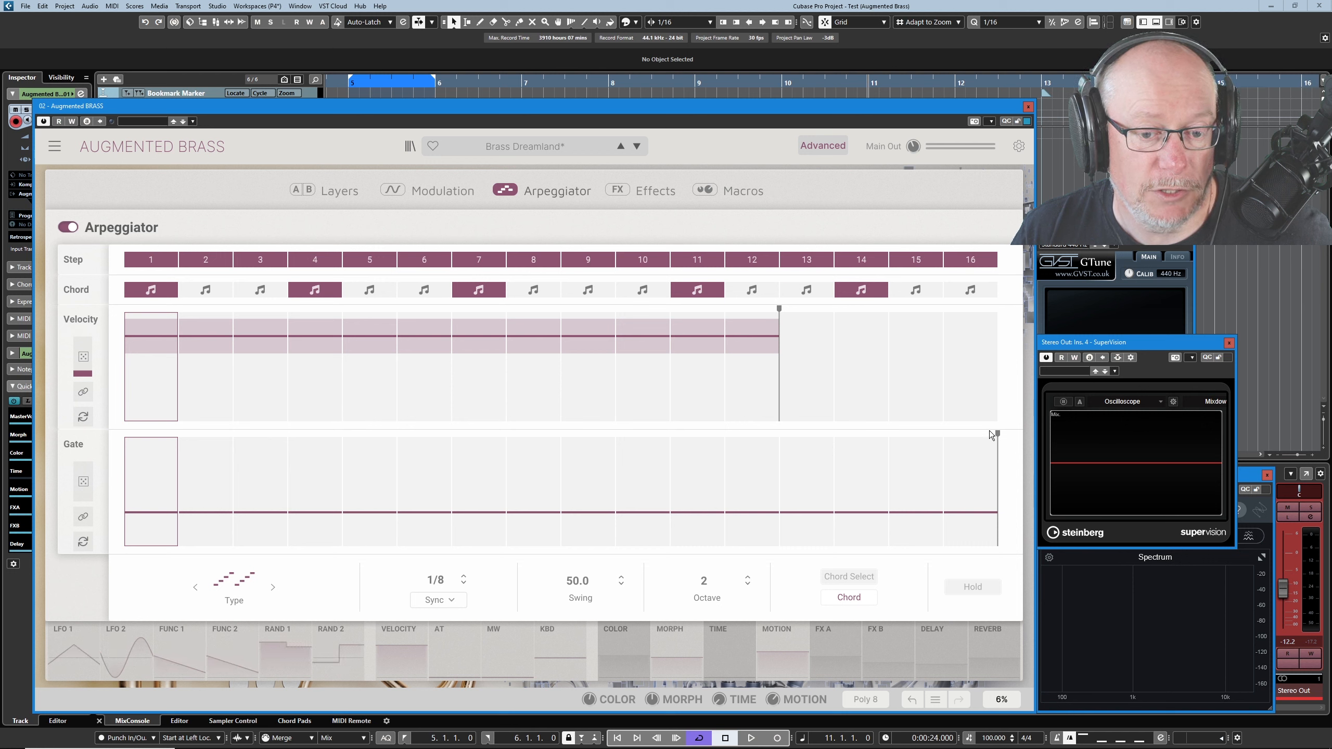
drag(996, 434, 559, 462)
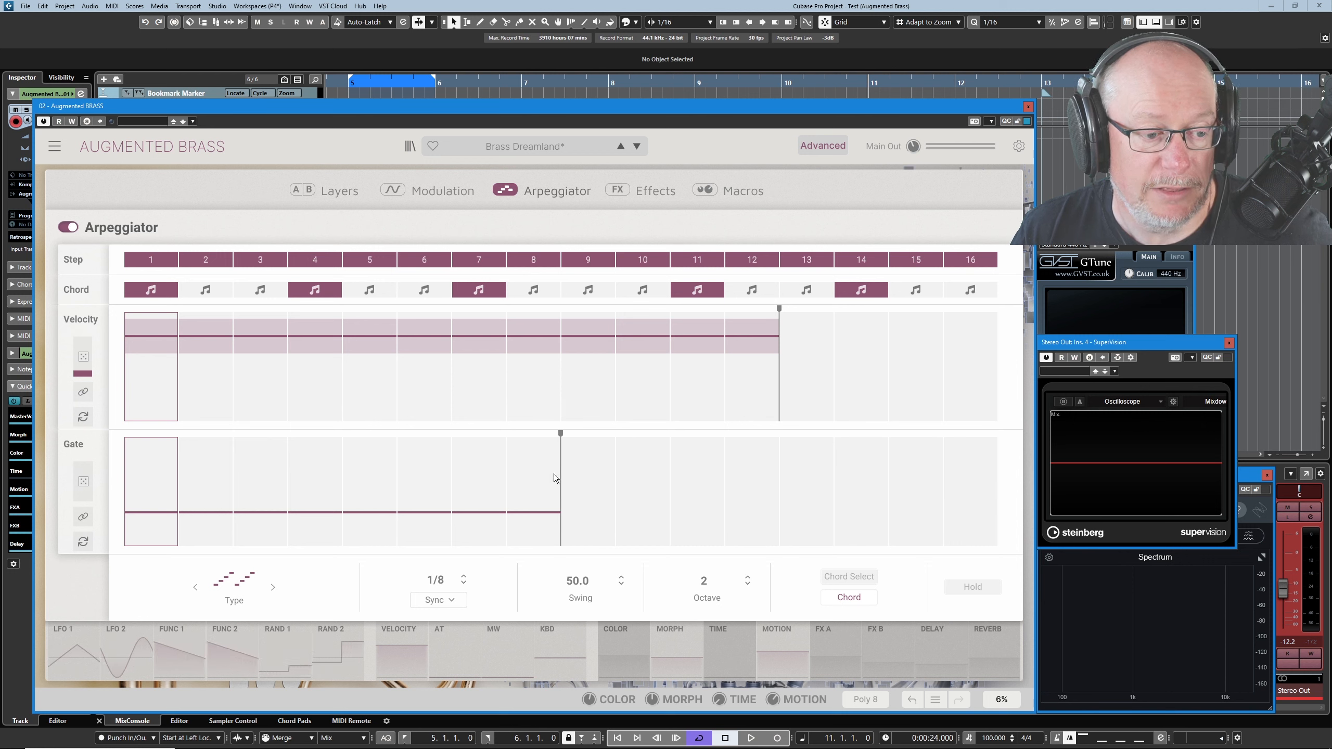
Draw alternating short and long gate lengths over steps 2 to 7, and turn off arpeggiator steps 3 and 6
mouse_move(179, 532)
mouse_down()
mouse_move(272, 497)
mouse_move(322, 528)
mouse_move(383, 495)
mouse_move(433, 532)
mouse_move(533, 512)
mouse_up()
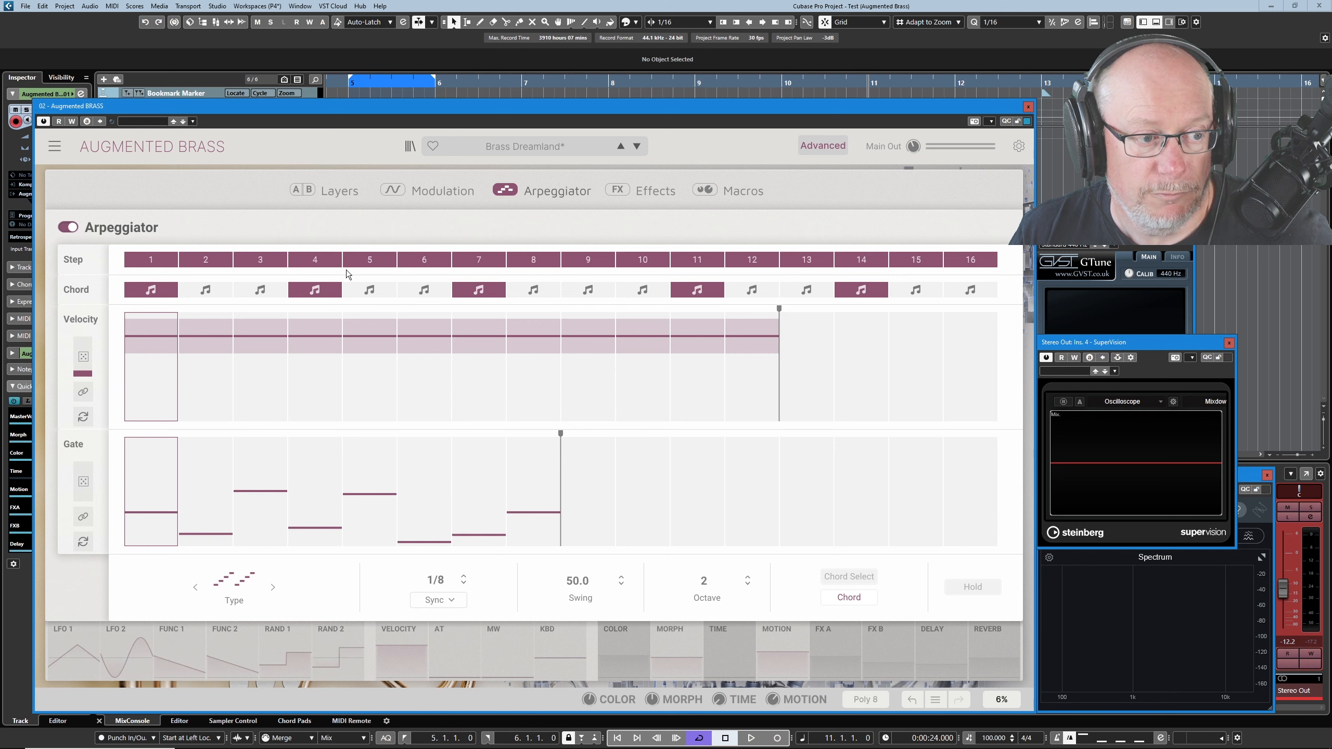
click(272, 263)
click(420, 260)
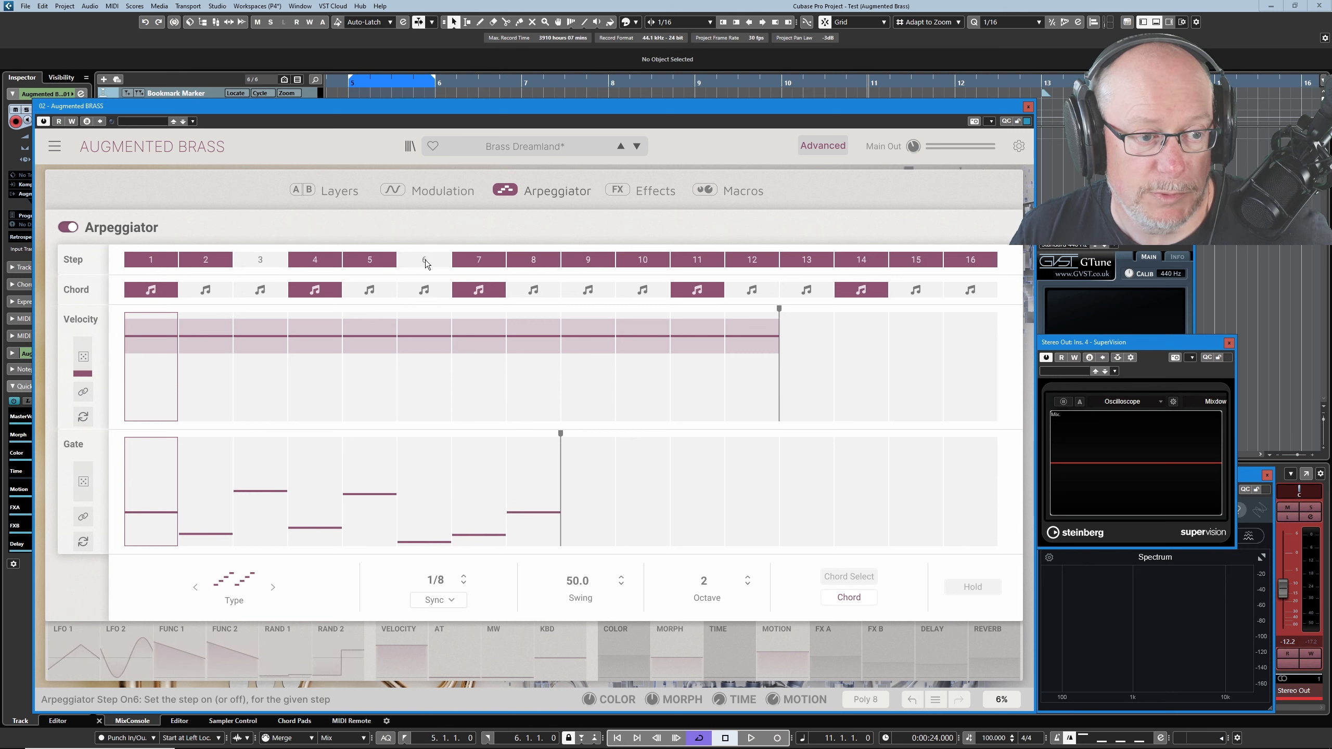
Lower the velocities of steps 2, 4, 6, 7, 8, 10 and 12, with step 4 at about 42
click(206, 394)
click(322, 384)
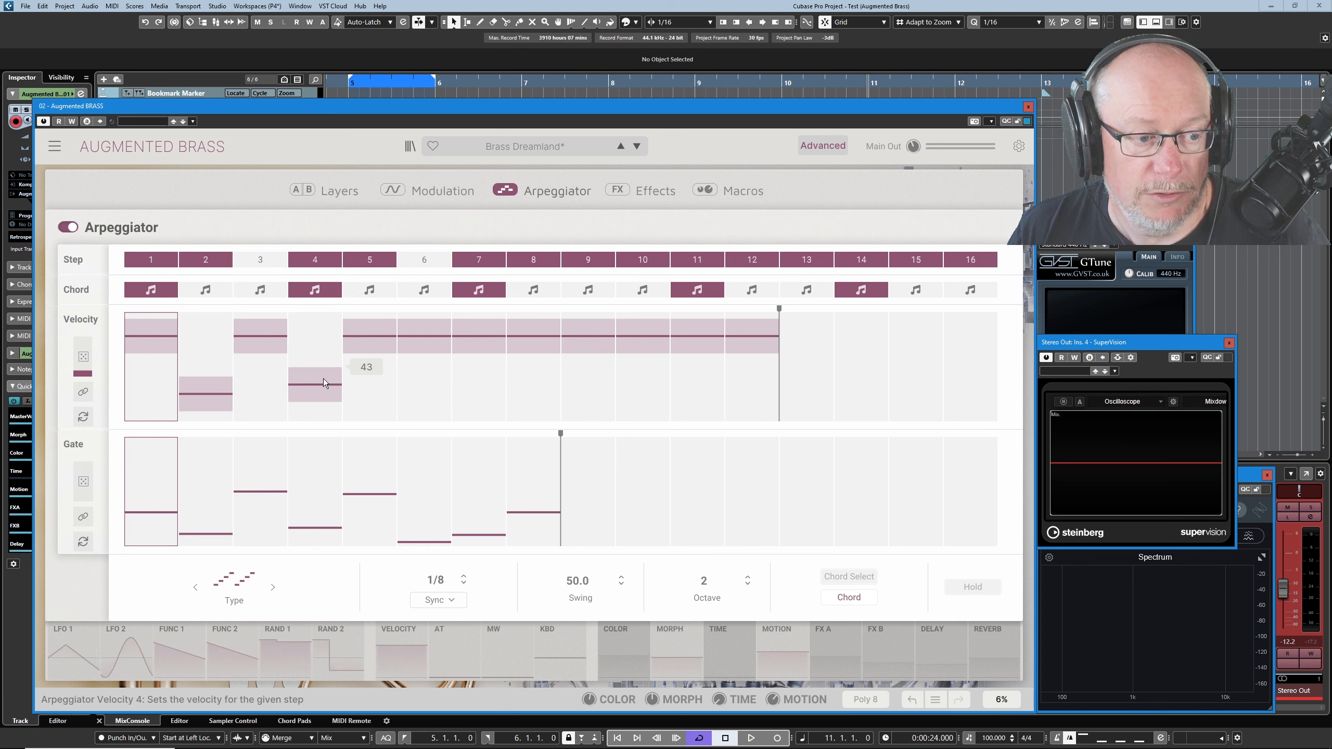
click(425, 396)
click(491, 389)
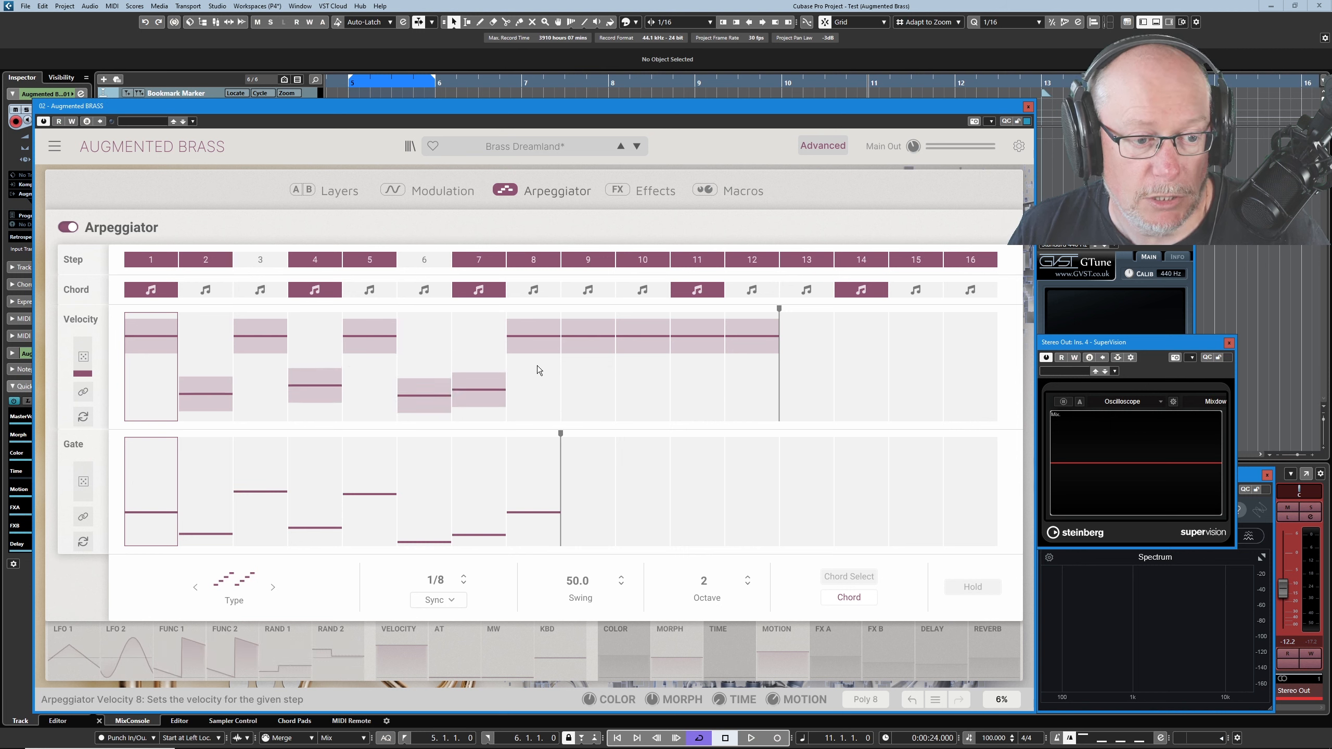
click(538, 372)
click(655, 395)
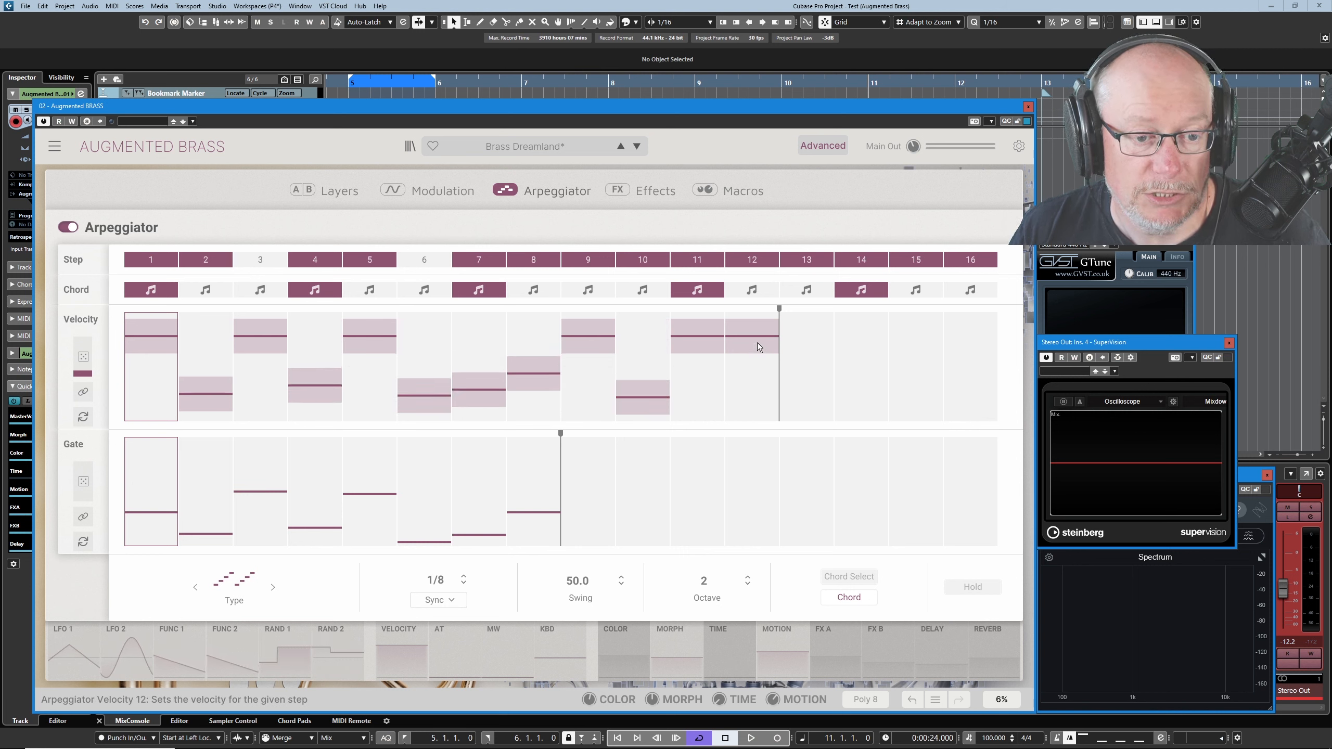
click(751, 391)
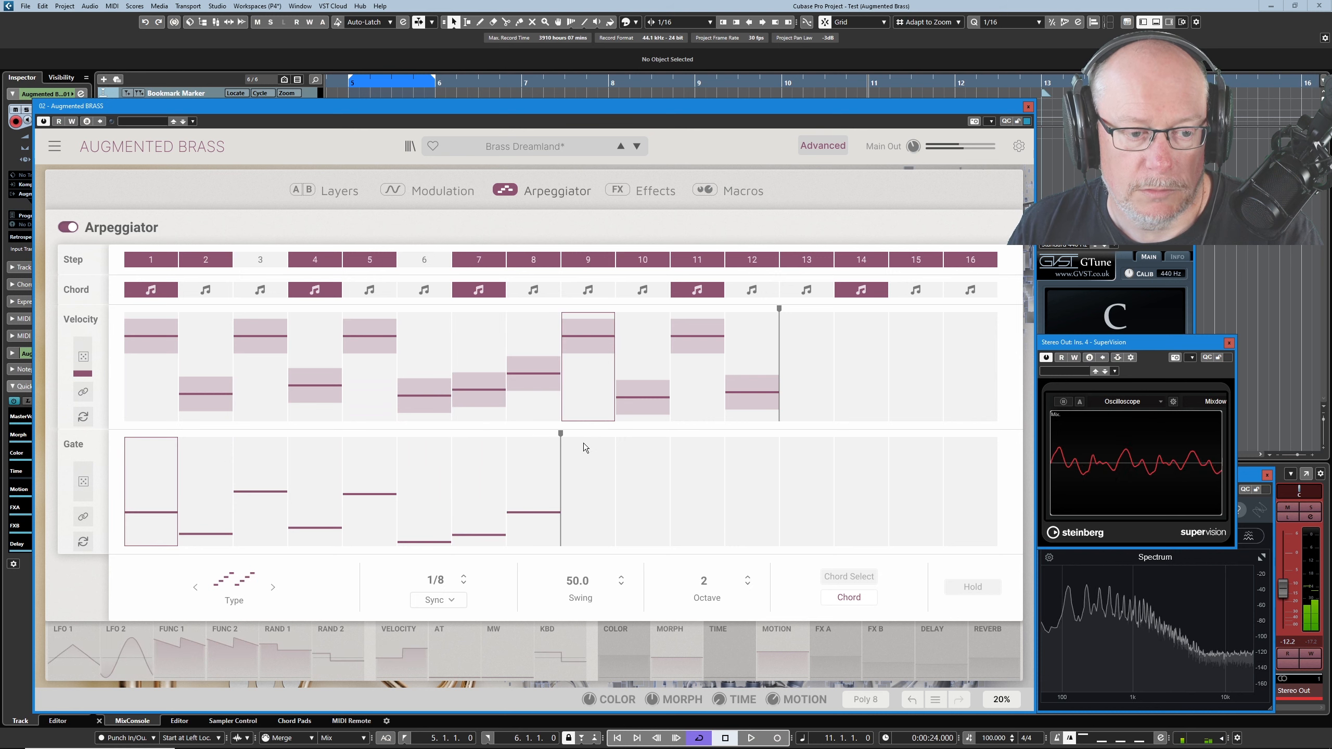
mouse_move(764, 388)
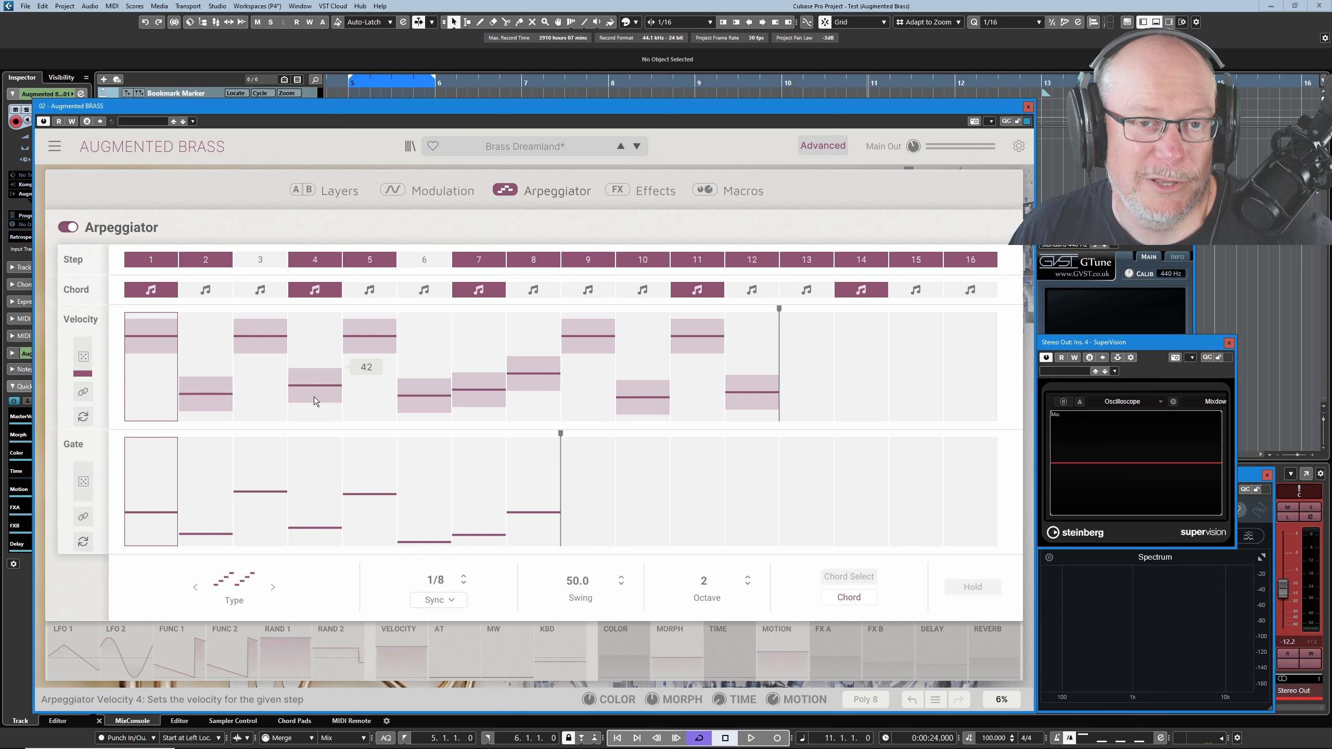
Relink the velocity and gate sequence lengths, and reload the Brass Dreamland preset to discard the arpeggiator edits
click(79, 521)
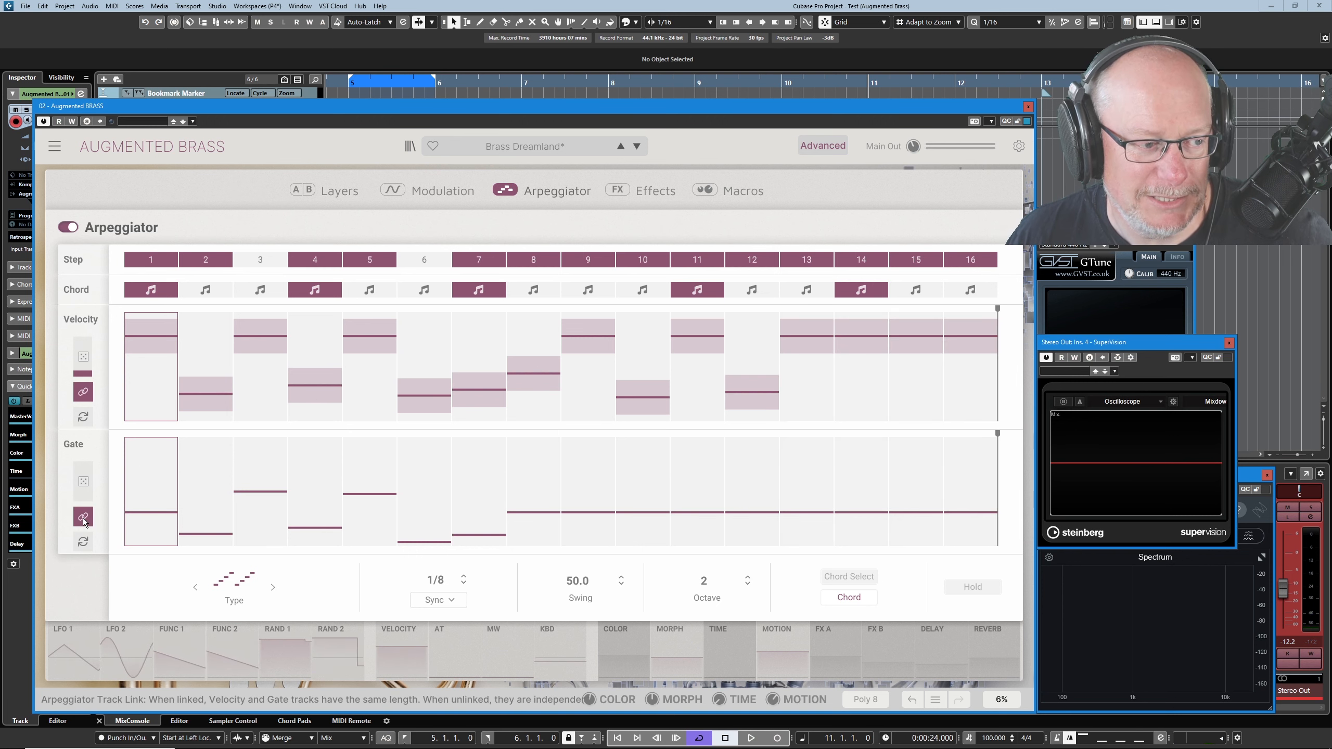
click(621, 147)
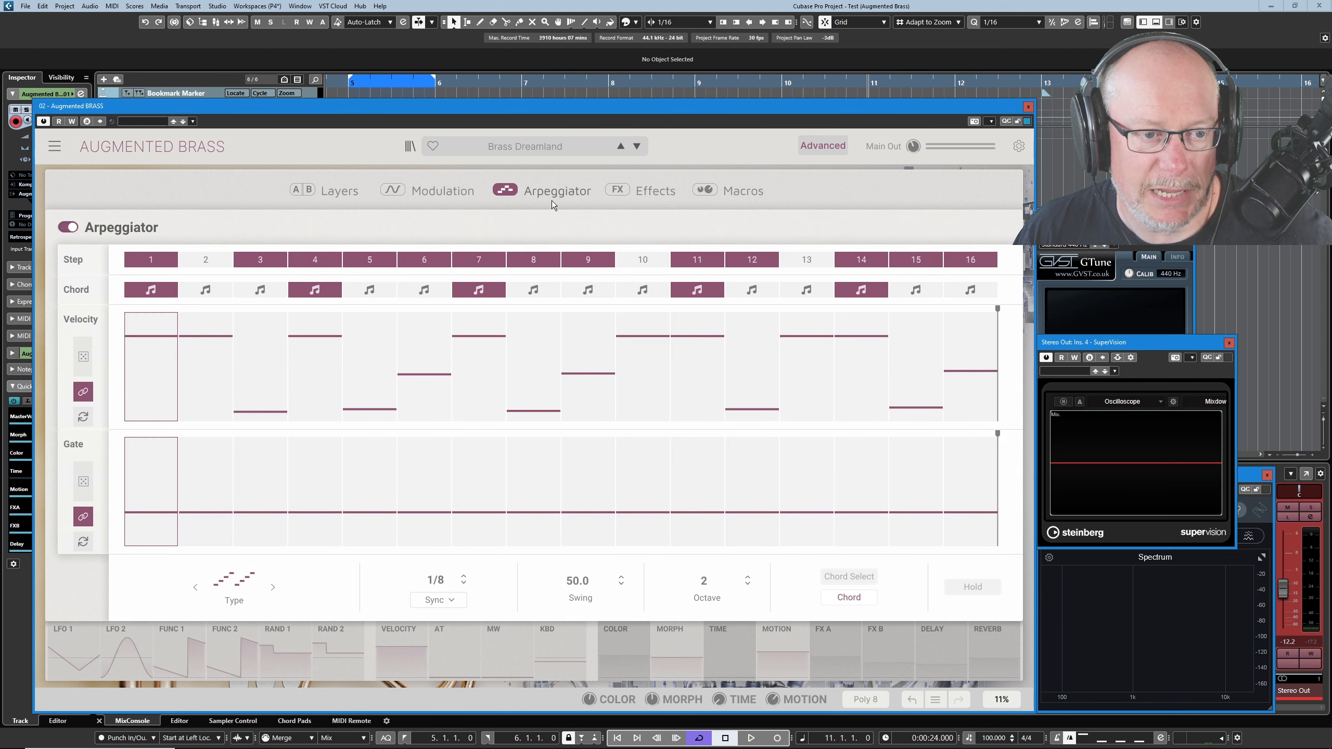
Set Layer A's first effect to Chorus and view the main Delay and Reverb effects before returning to the layer effects
click(676, 191)
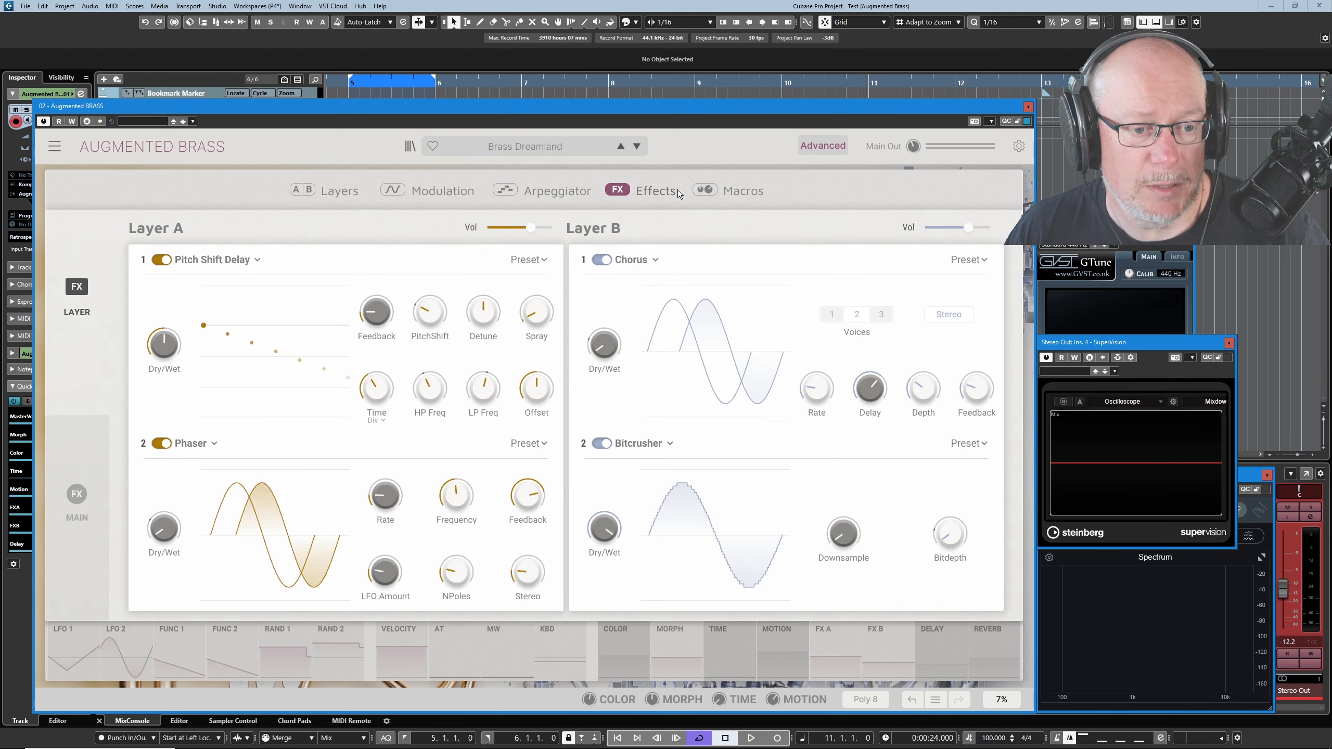
click(249, 261)
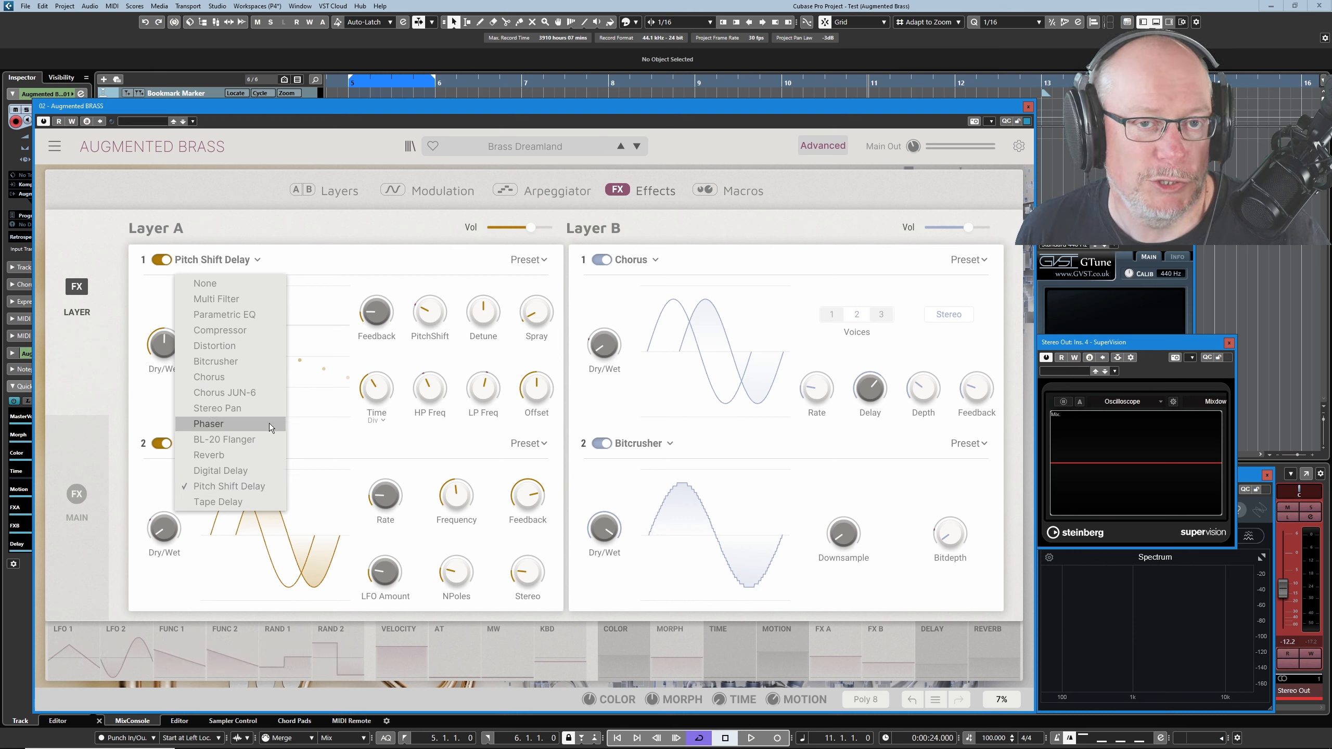
click(270, 376)
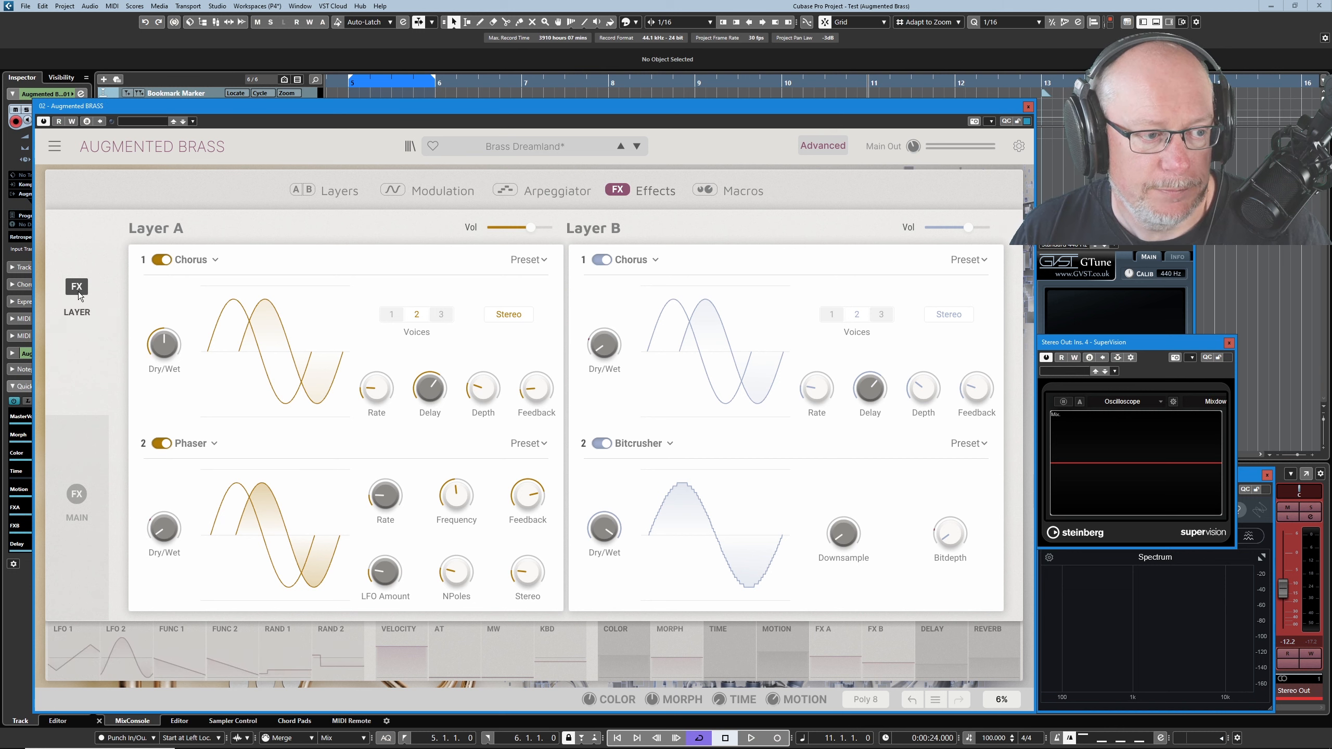
click(91, 455)
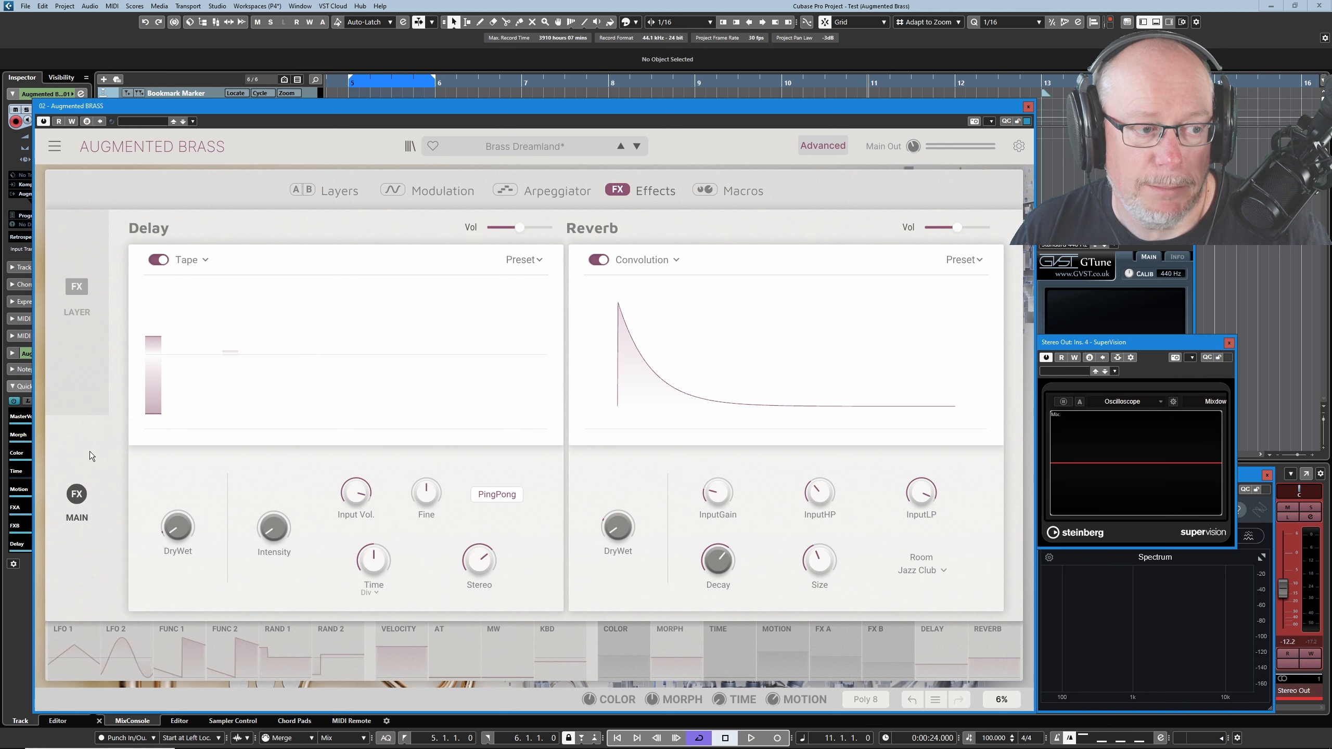
click(73, 340)
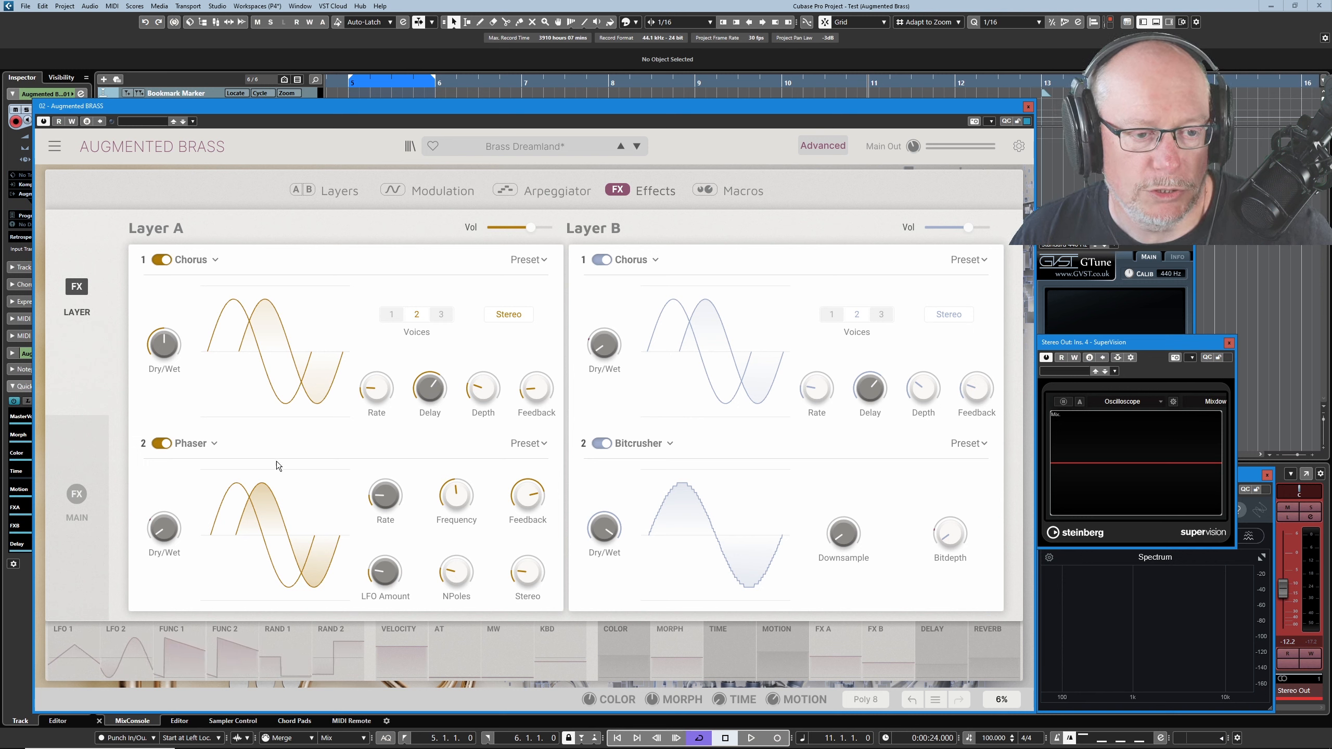
Change Layer A's first effect to Distortion, try modulating its Dry/Wet with the FX A macro, and inspect the Phaser's Dry/Wet modulation
click(210, 260)
click(217, 344)
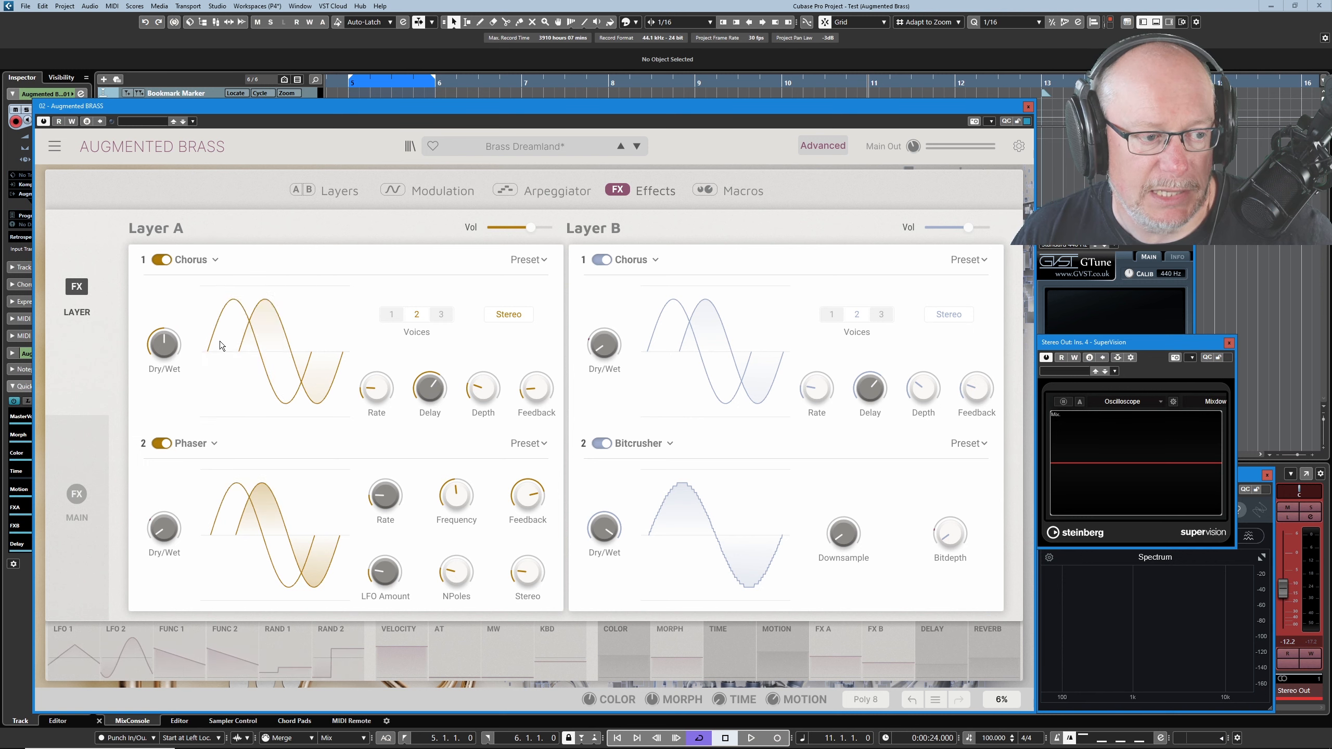
mouse_move(152, 349)
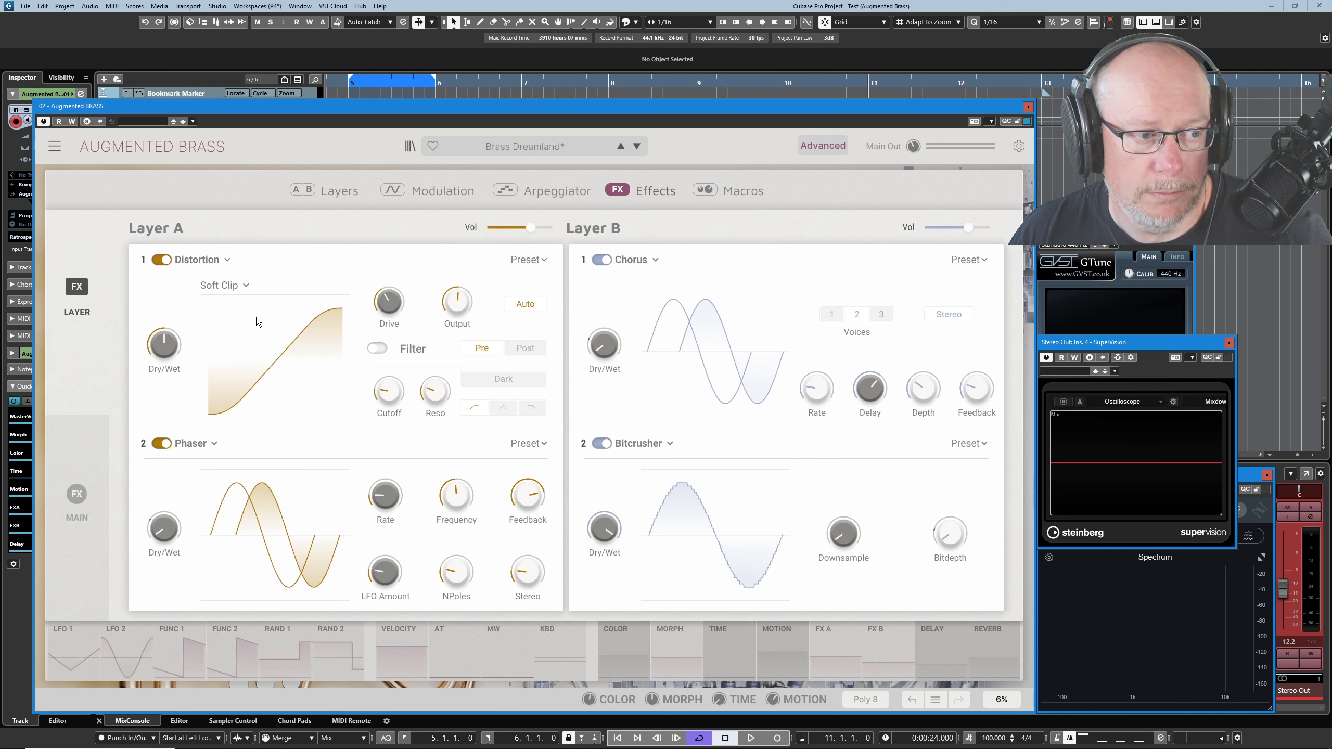
click(193, 330)
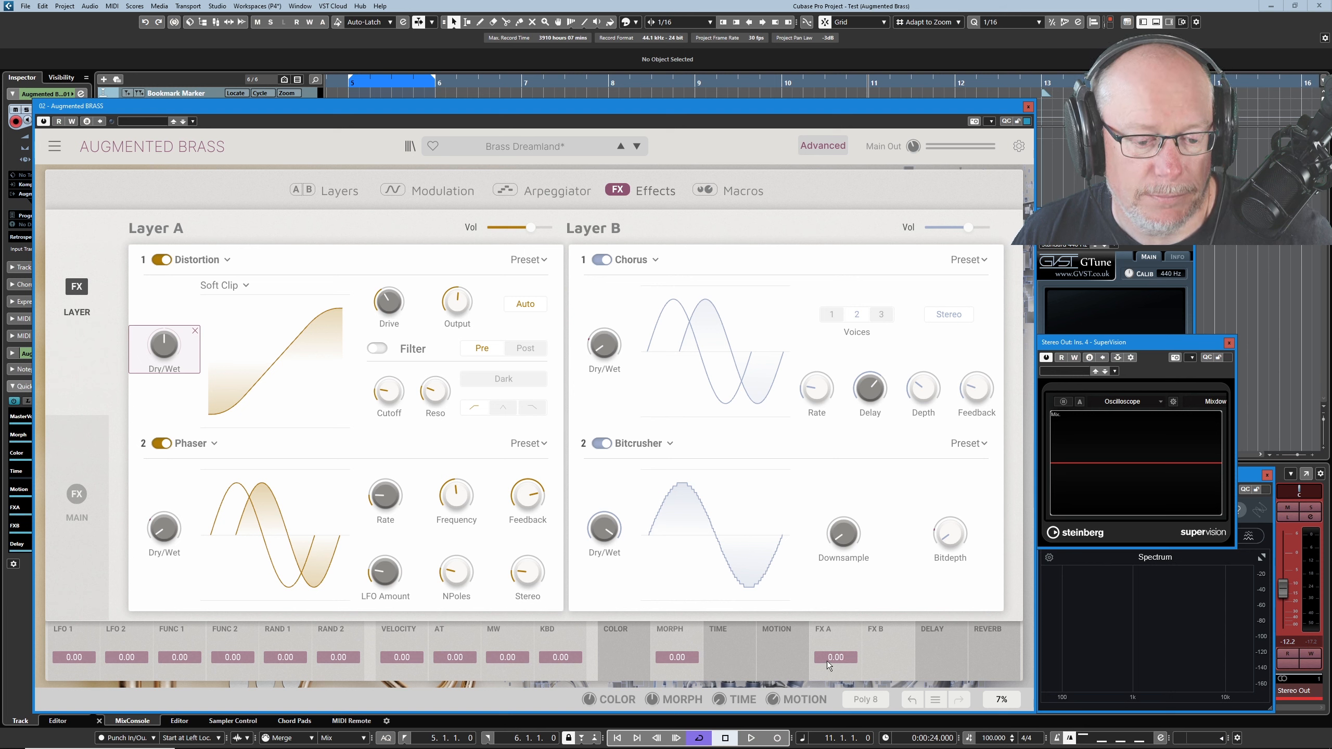
drag(826, 662, 826, 646)
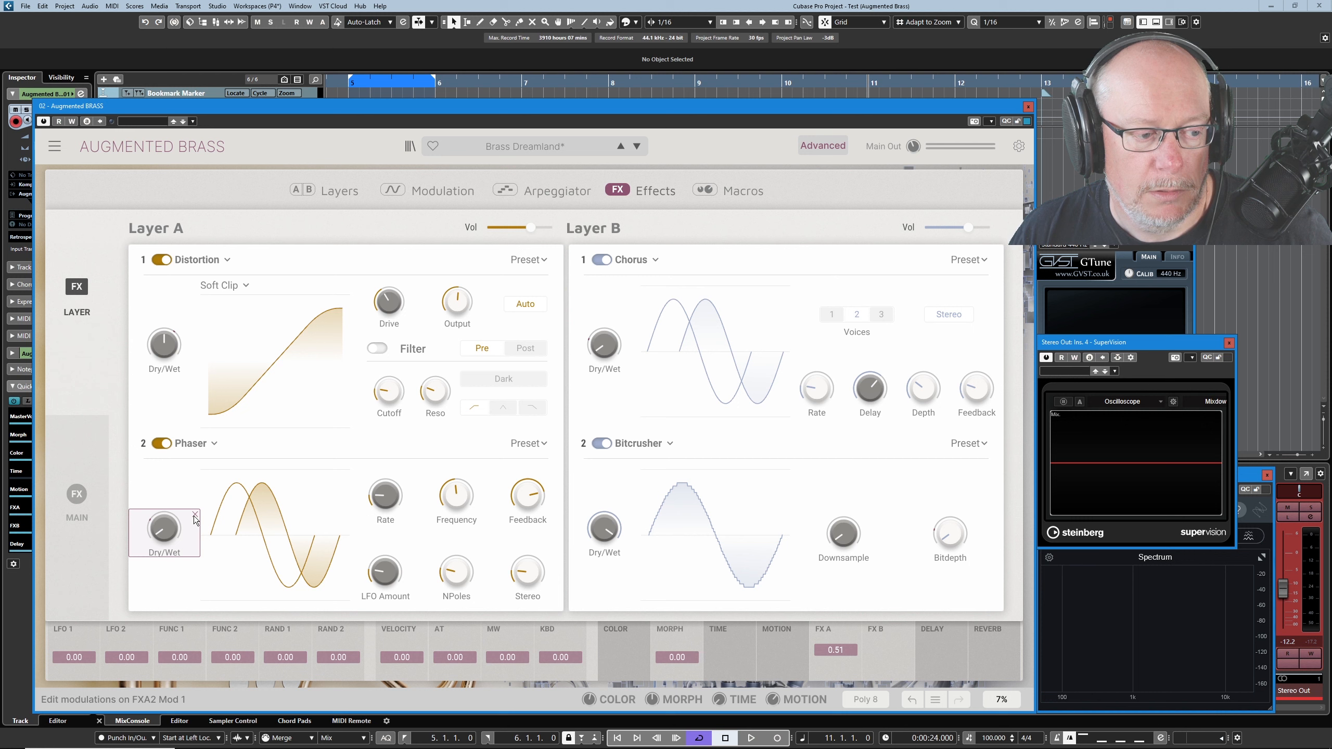
mouse_move(179, 546)
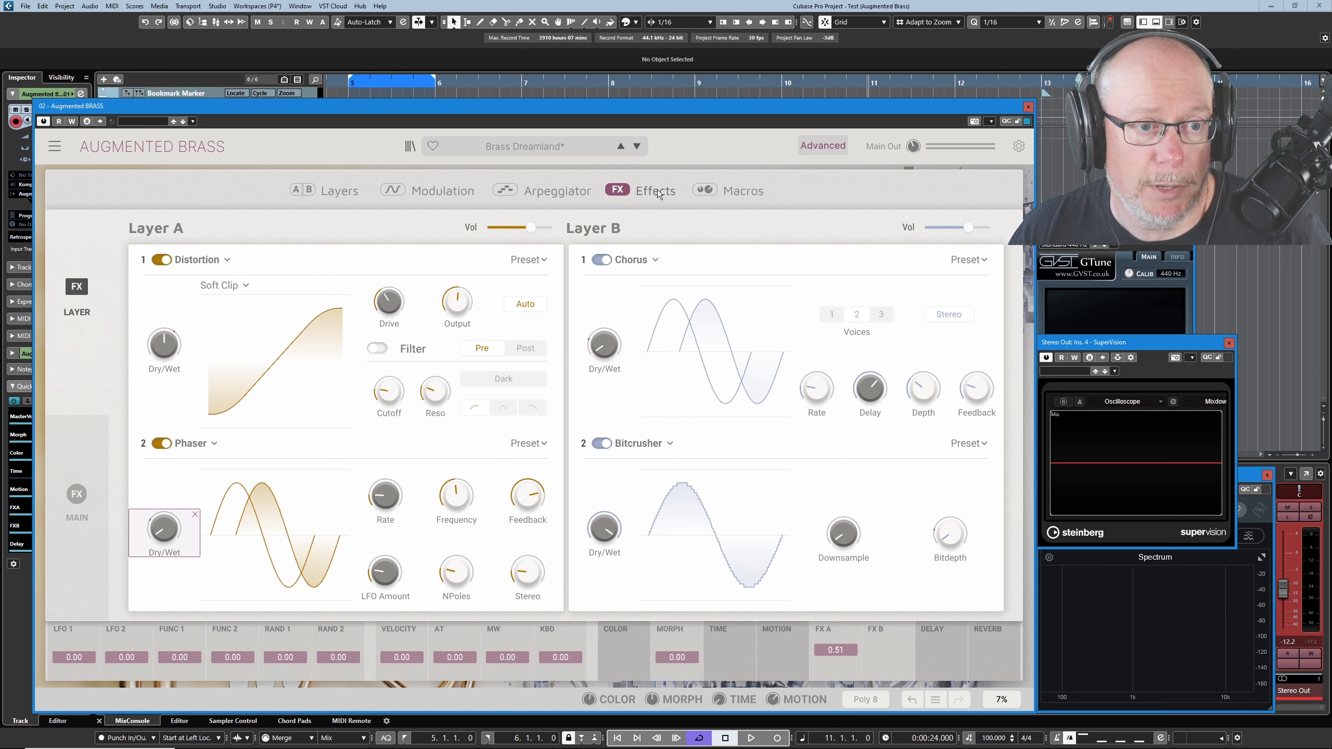
Reload the original Brass Dreamland preset by switching to a neighbouring preset and back
click(637, 146)
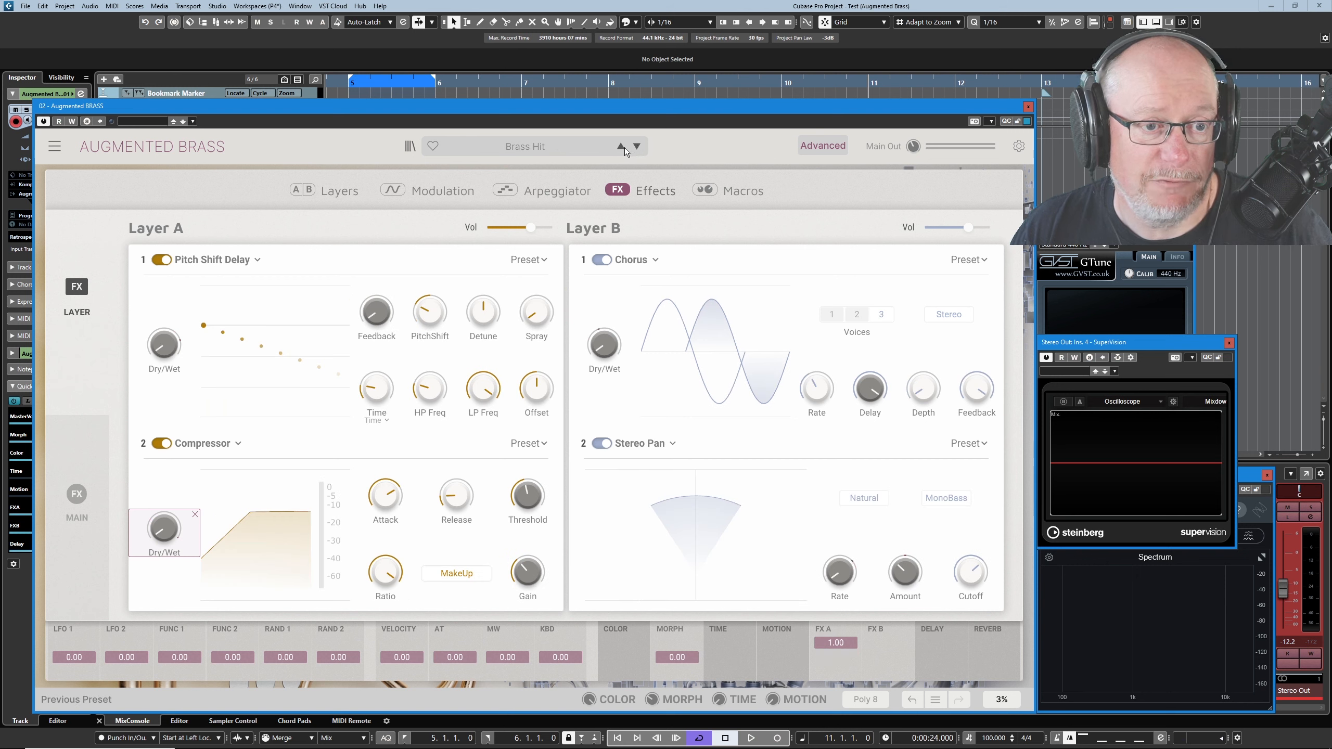
click(620, 147)
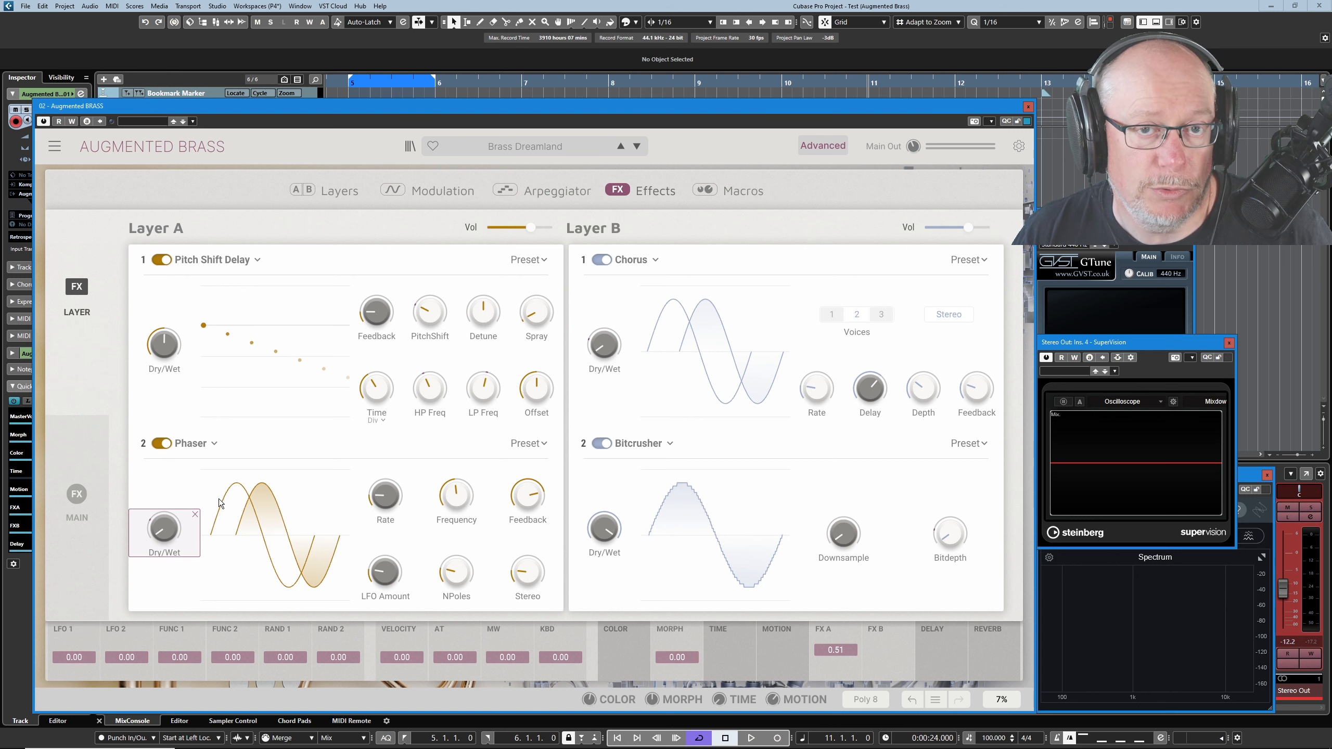
Show the effects macros and turn up the FX A macro
click(744, 192)
click(66, 483)
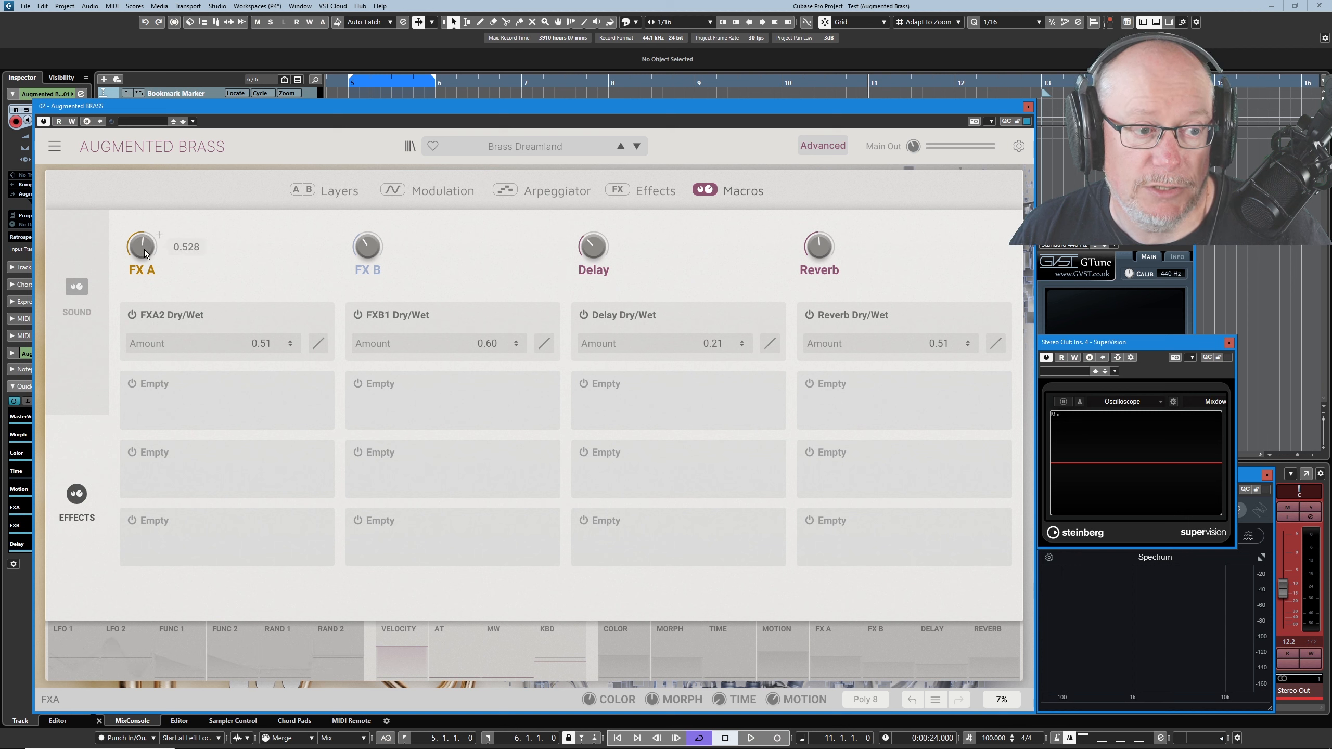
mouse_move(144, 253)
mouse_down()
mouse_move(144, 168)
mouse_move(144, 229)
mouse_up()
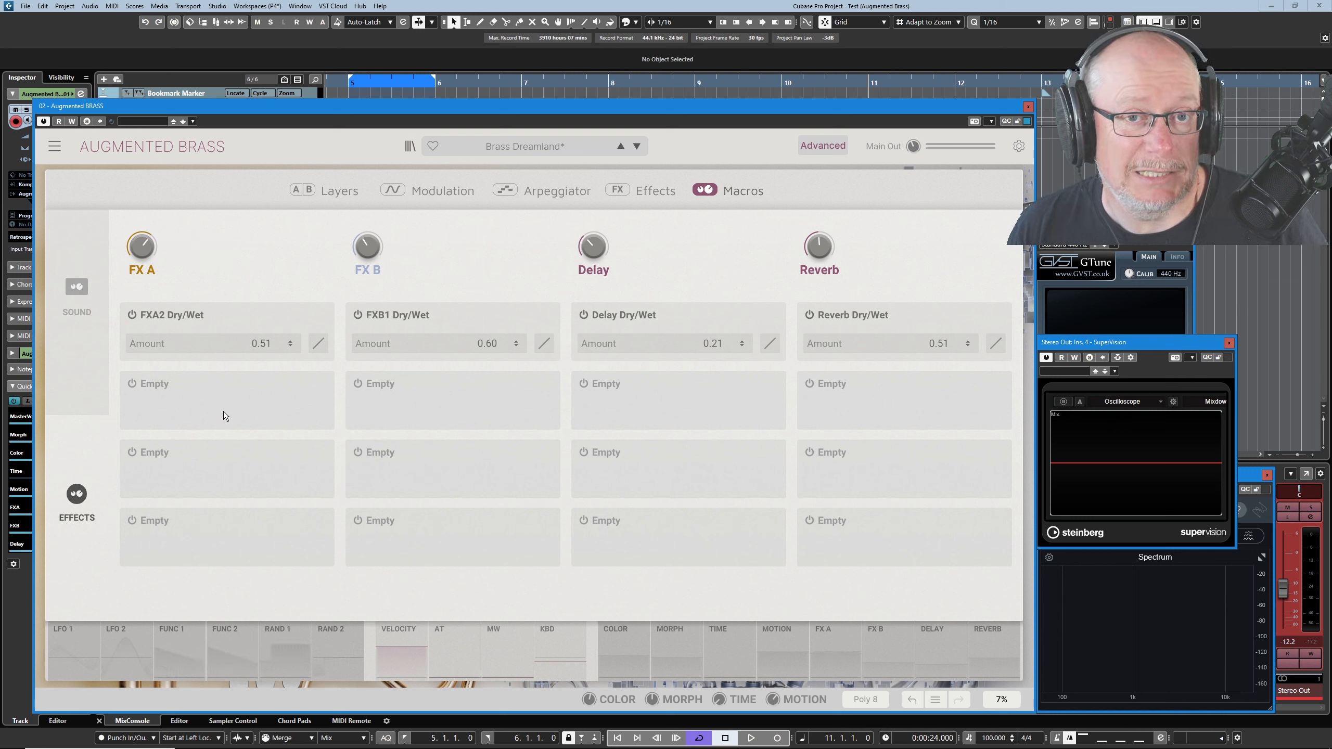
Assign the FX A macro to the Pitch Shift Delay's Dry/Wet with an amount of 0.40, and check it among the effects macros
click(641, 191)
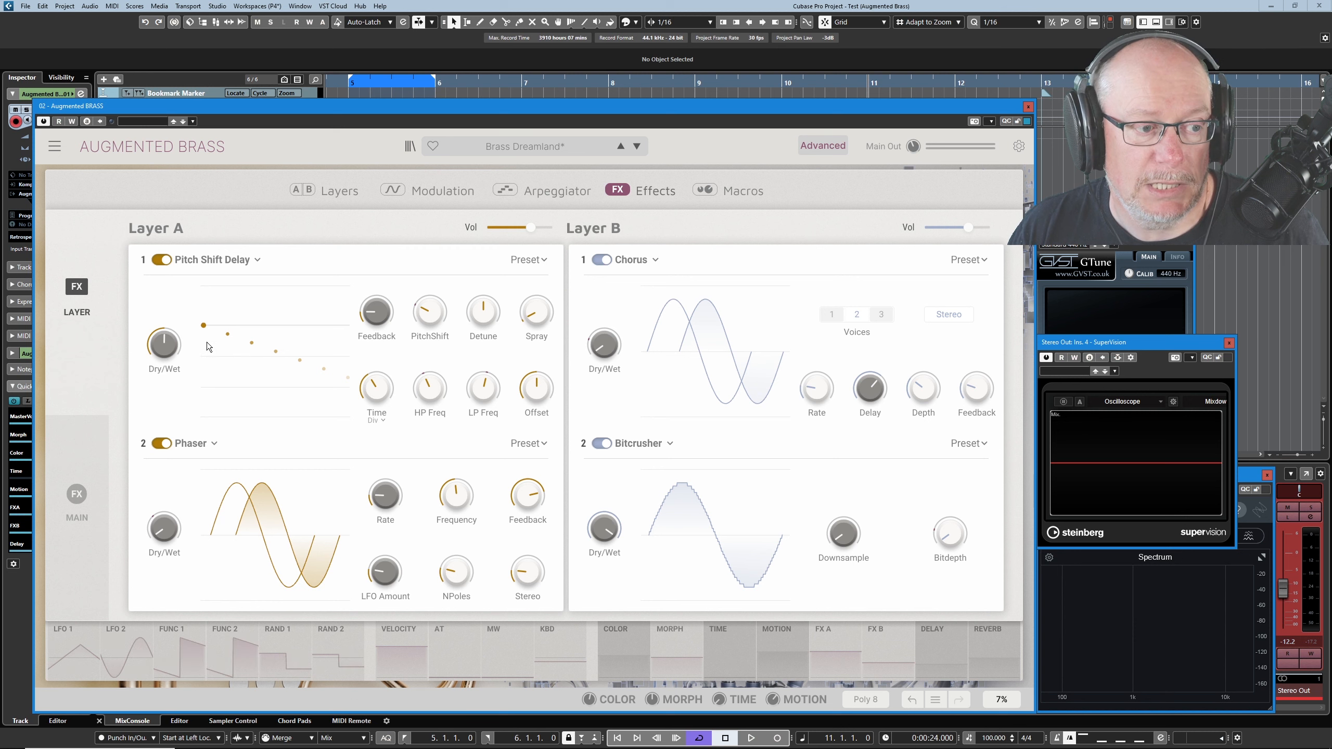
click(197, 336)
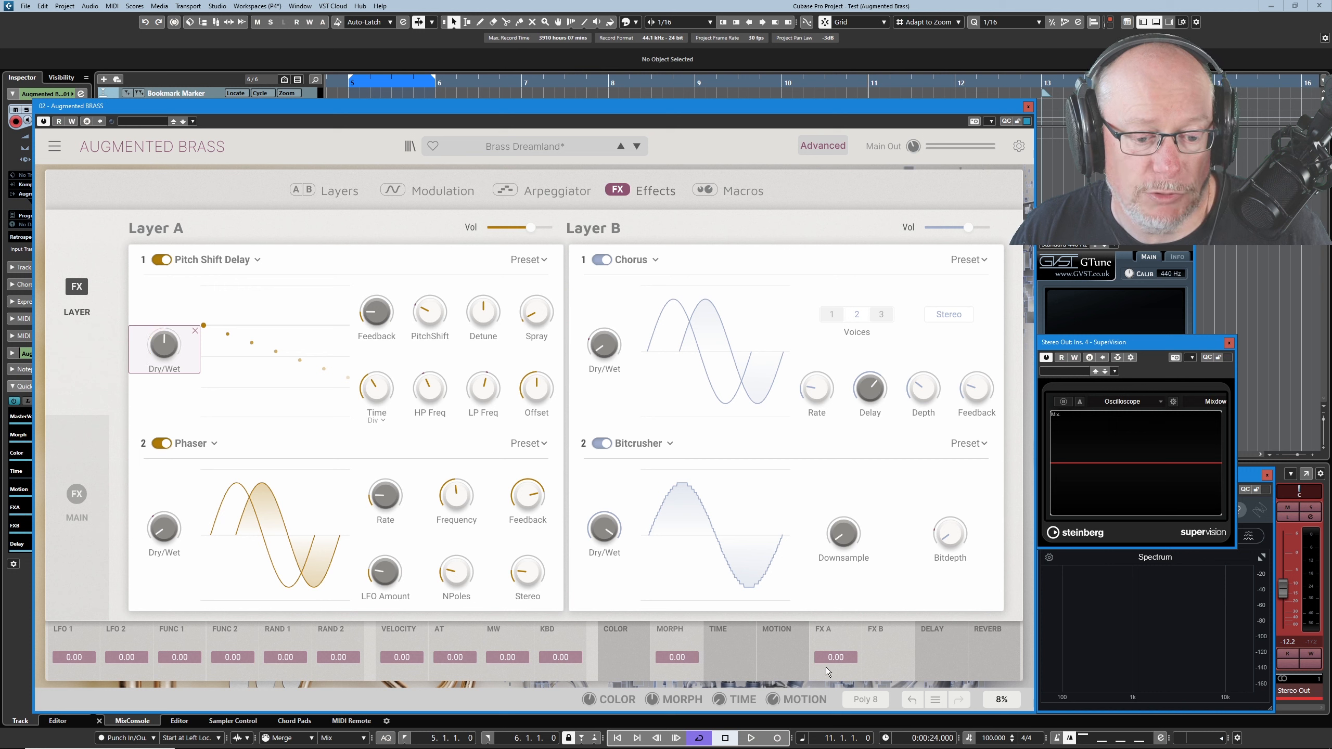
drag(836, 665, 831, 651)
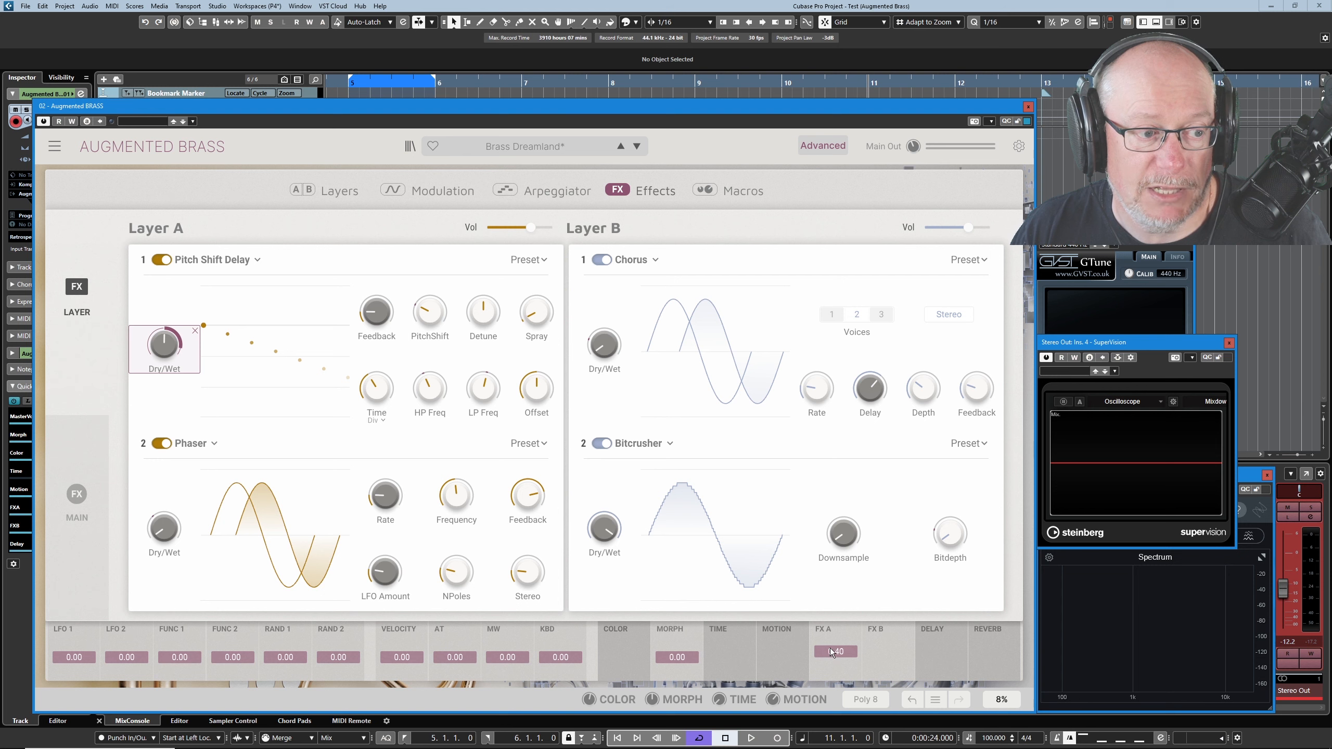
click(743, 191)
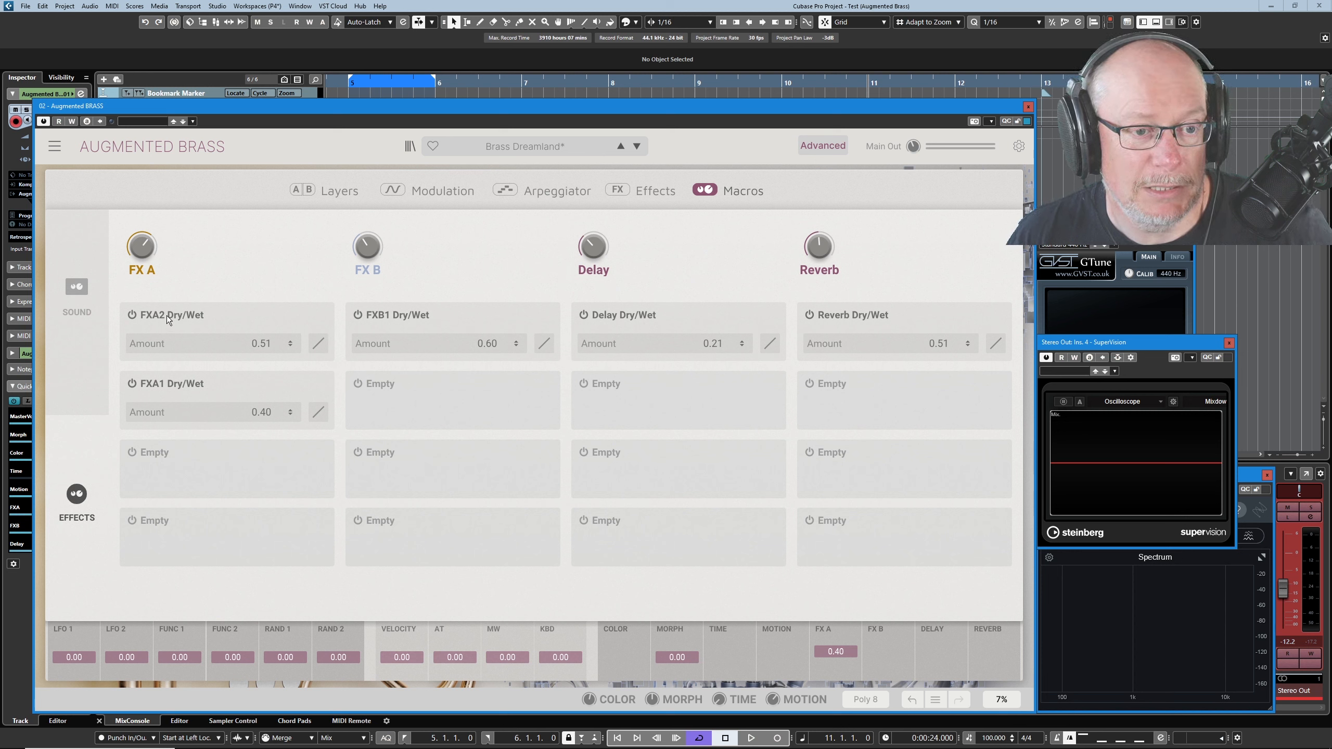
Reset the FX A modulation of Layer A's Phaser Dry/Wet to 0.00 and check the macro assignments
click(653, 191)
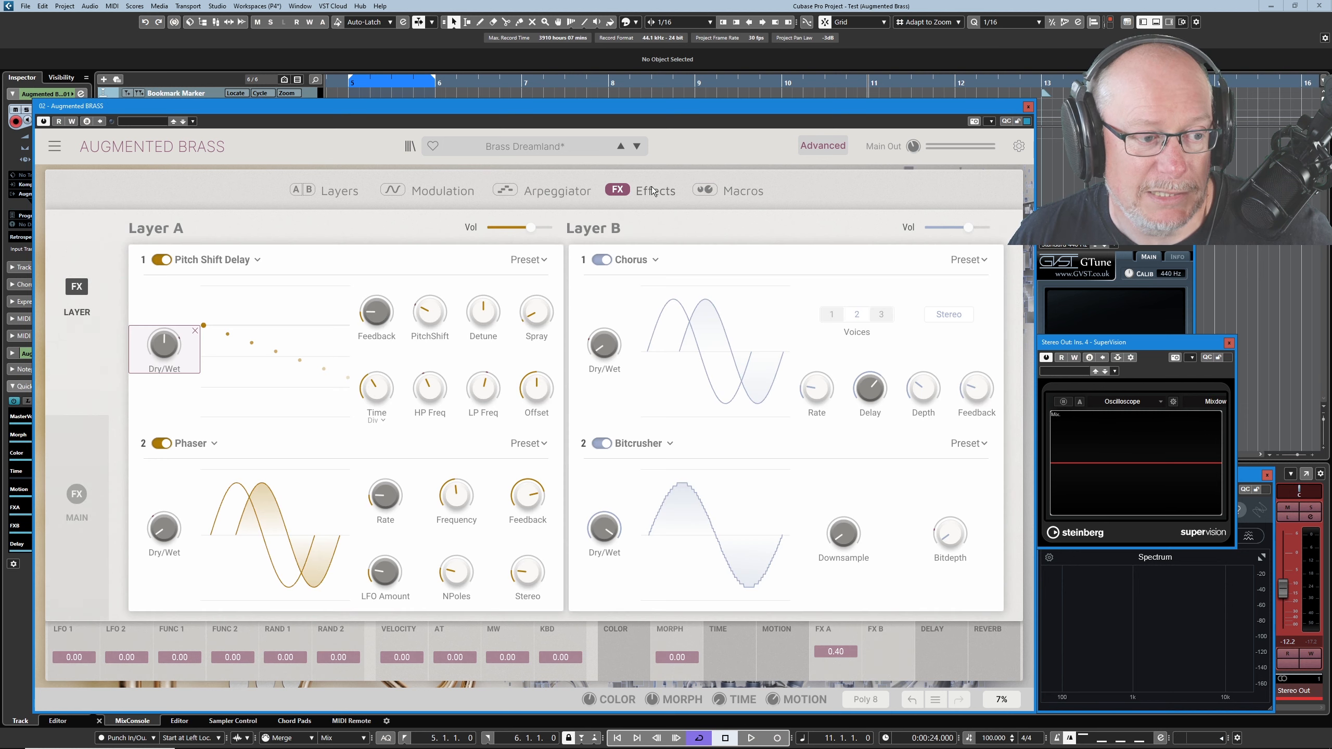
mouse_move(185, 545)
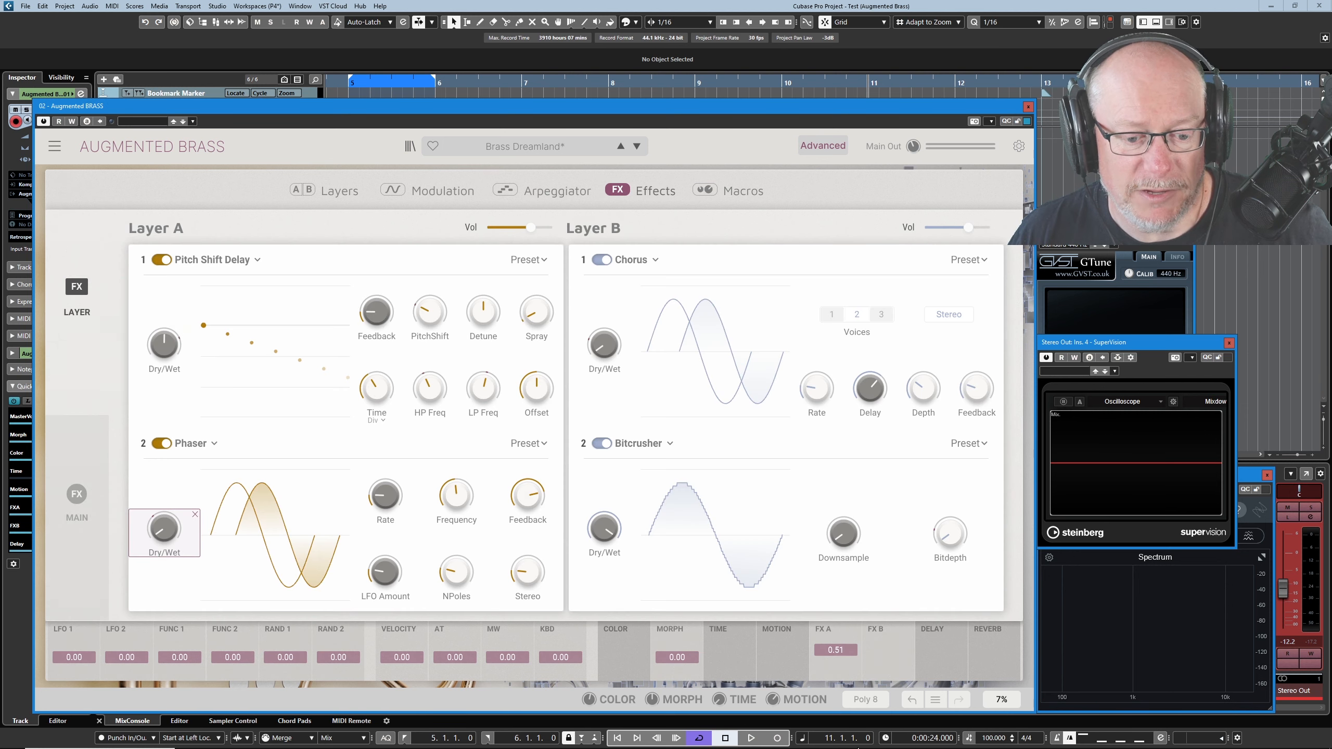
double_click(834, 649)
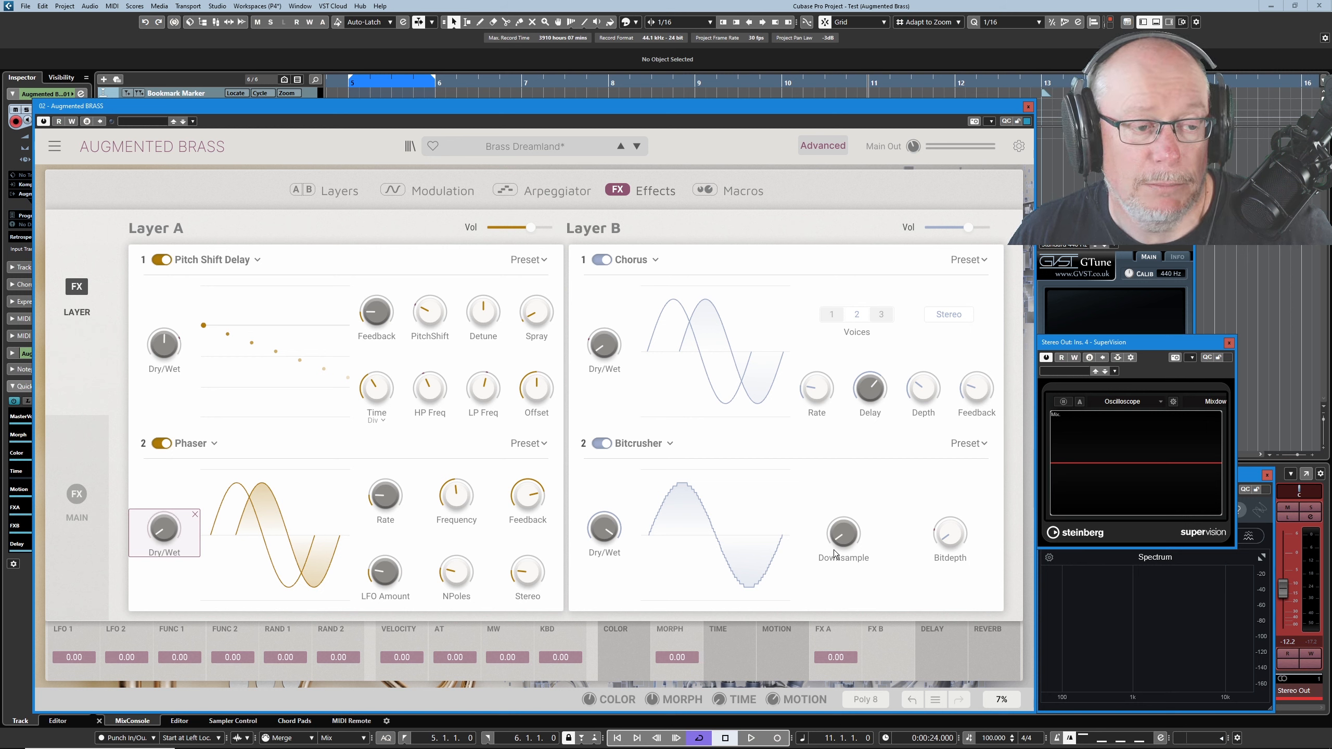
click(747, 194)
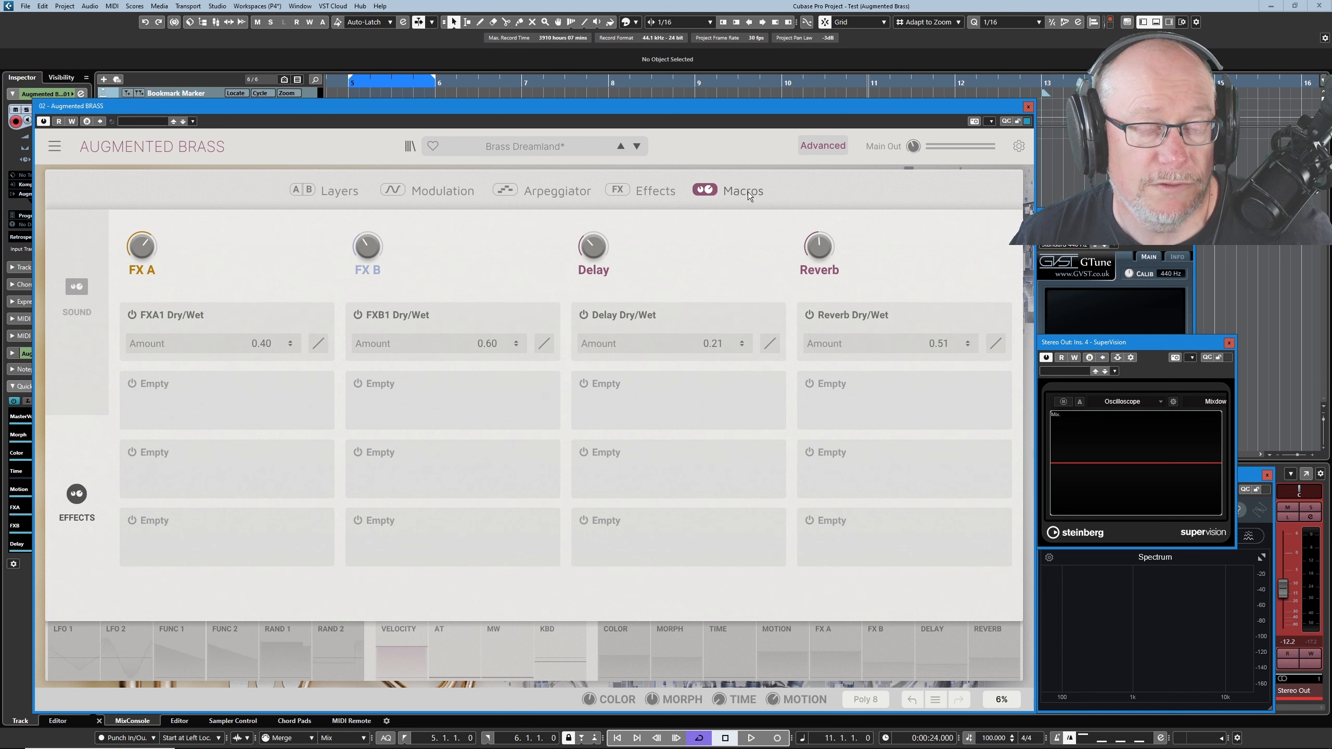
Assign the FX A macro to the Phaser's Dry/Wet again with an amount of 0.36, and compare the macro list with the layer effects
click(655, 194)
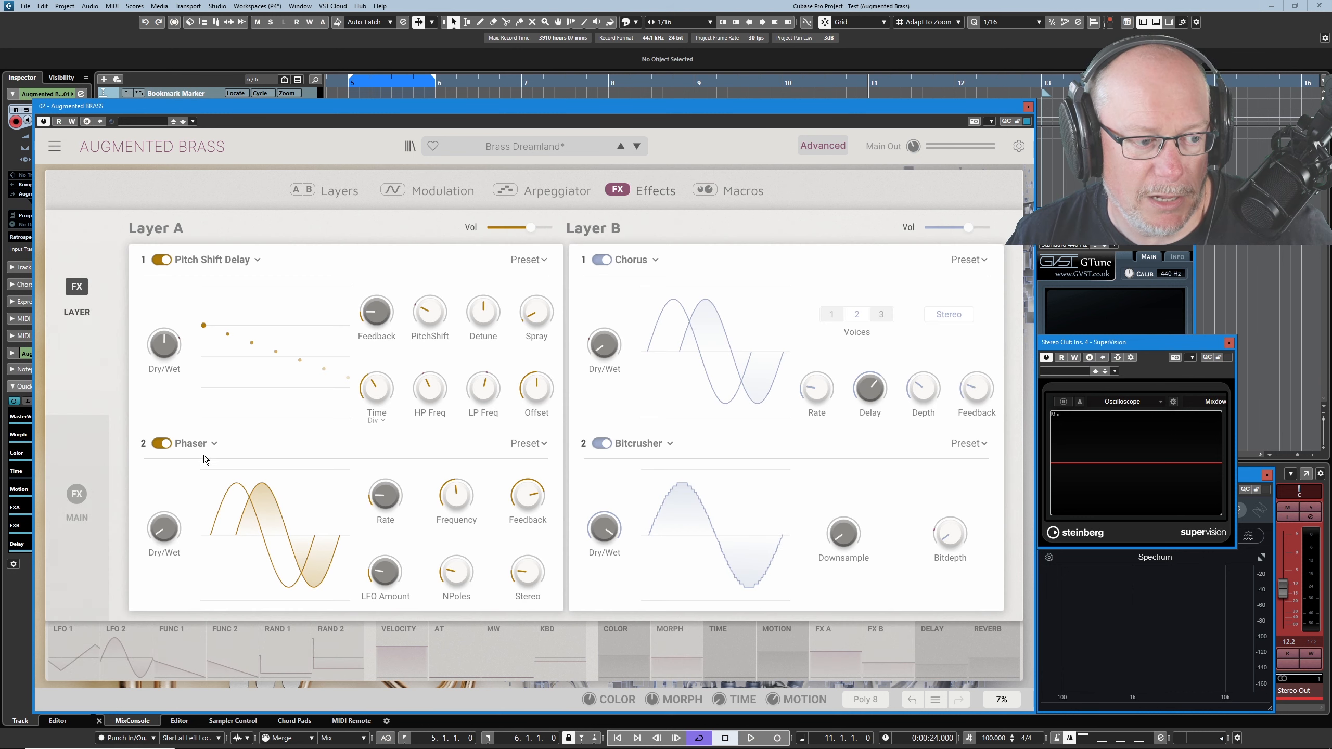
click(164, 529)
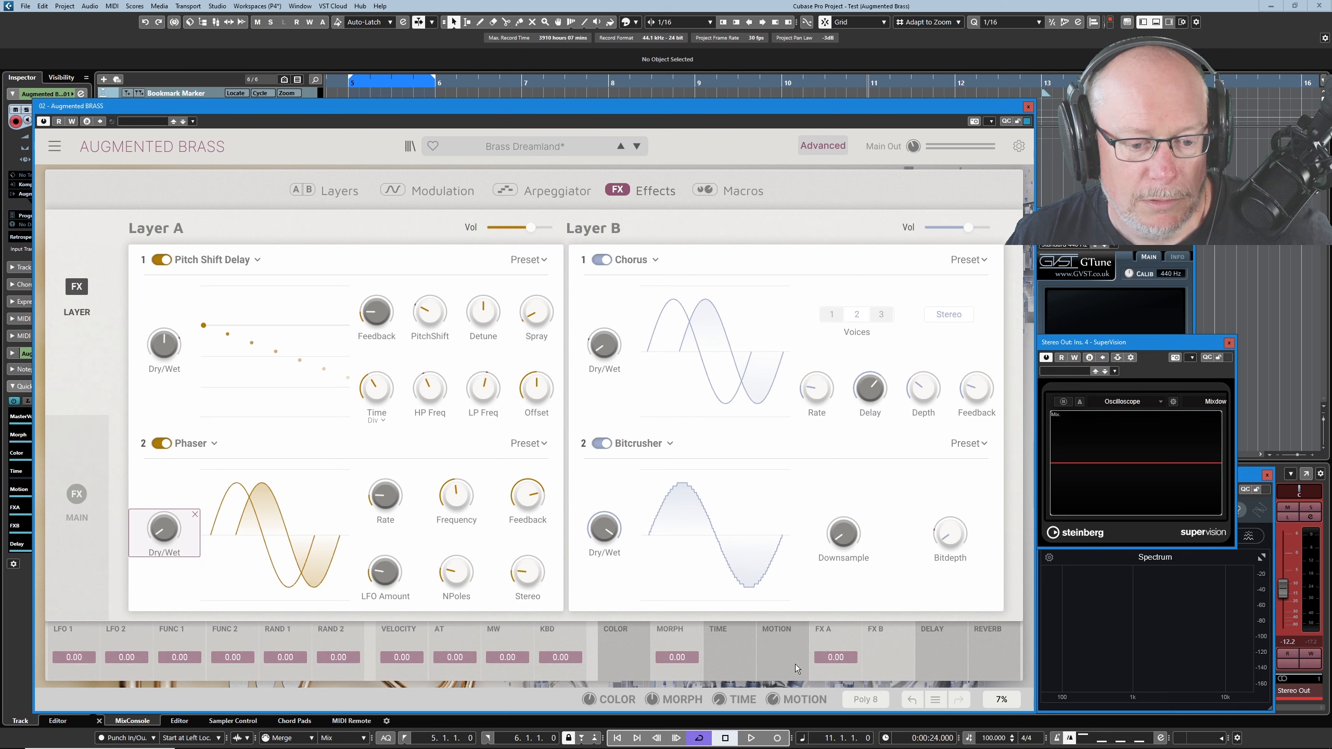
drag(838, 660, 837, 619)
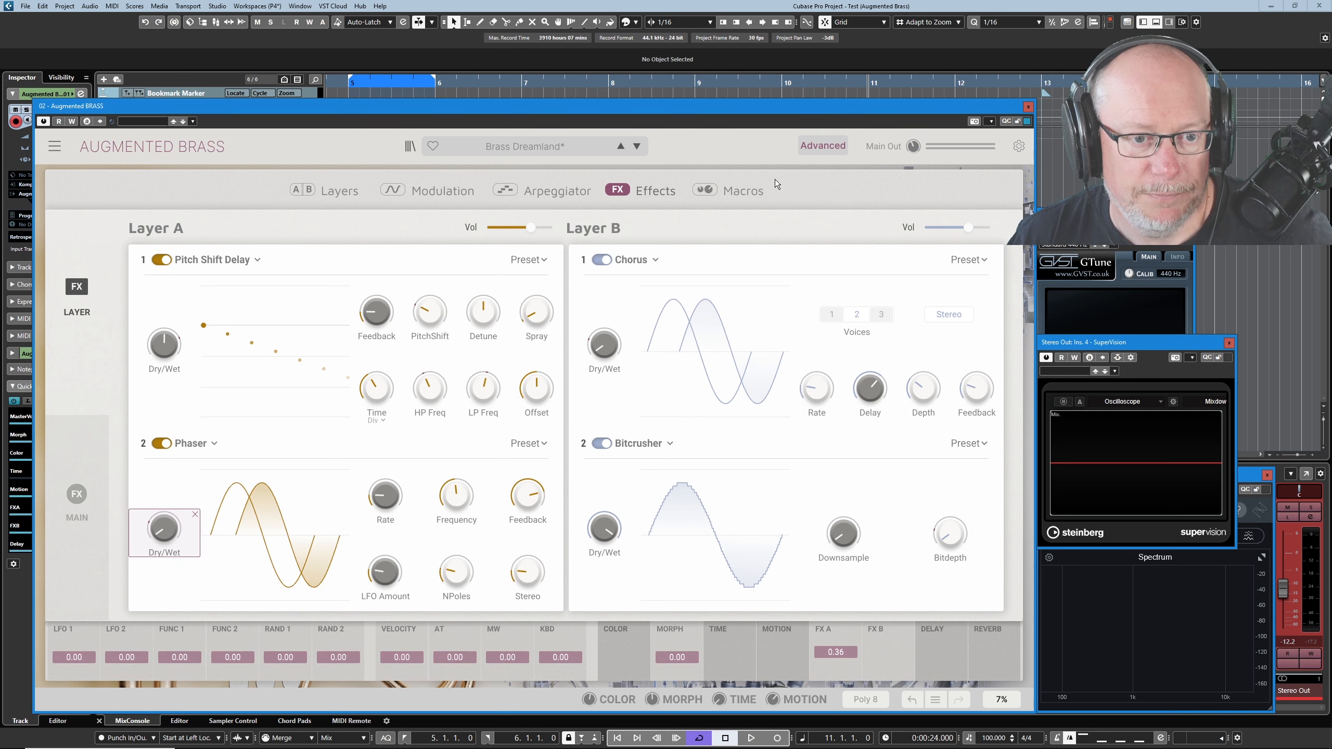
click(749, 187)
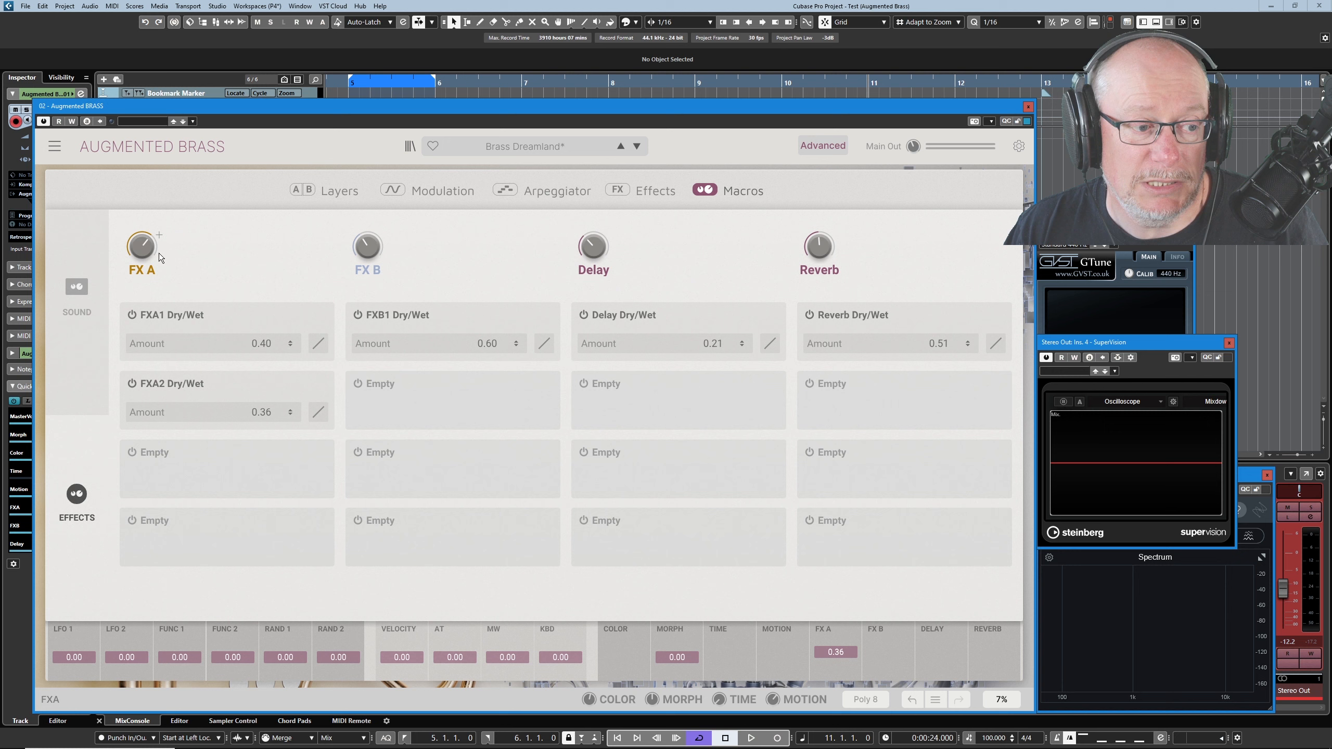
click(658, 193)
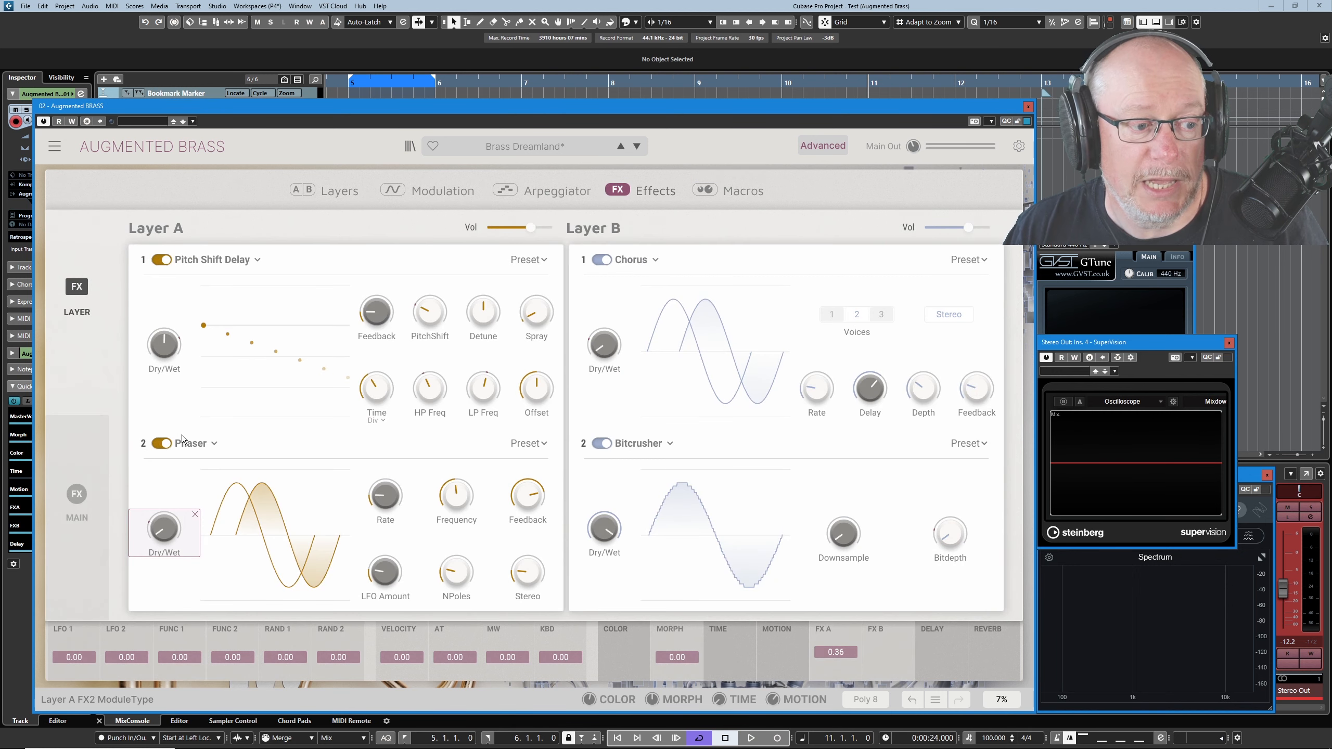
Turn the FX A macro fully down and set its FXA1 and FXA2 Dry/Wet amounts to 1.00
click(742, 192)
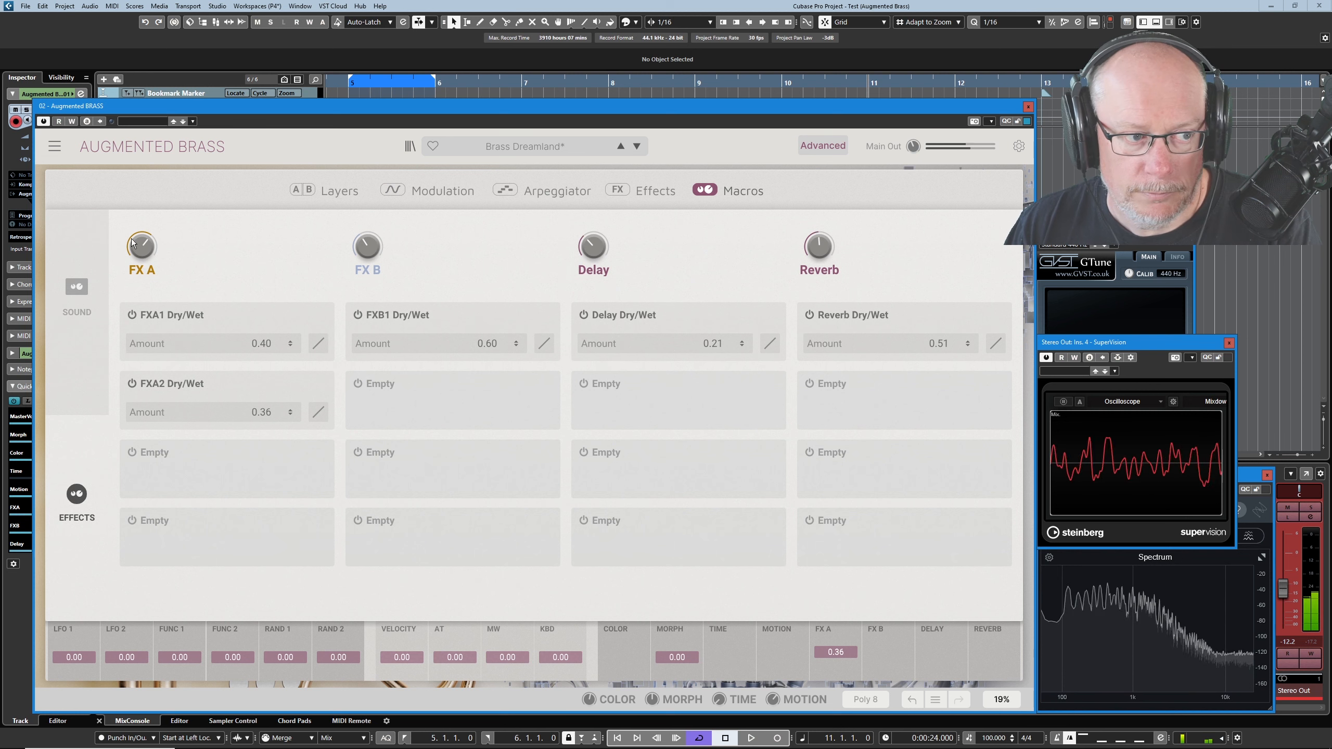
drag(141, 247, 141, 315)
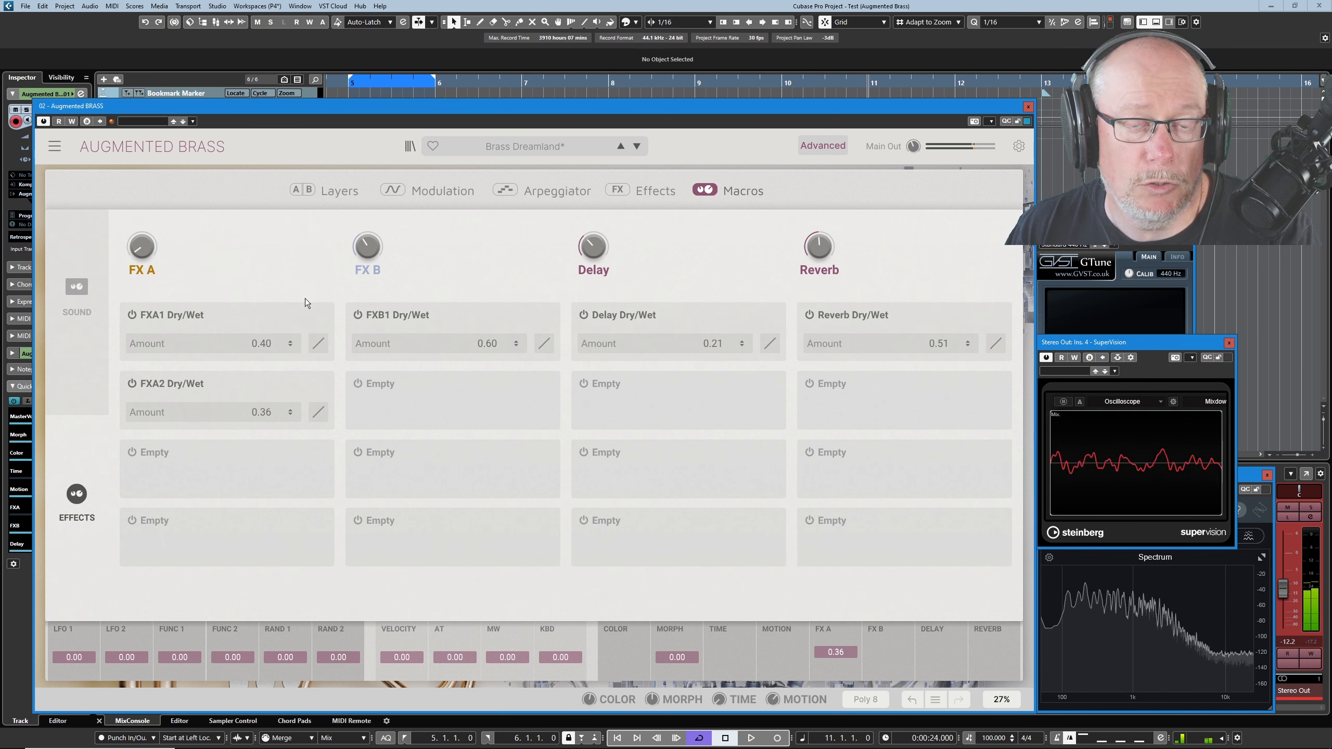
mouse_move(145, 248)
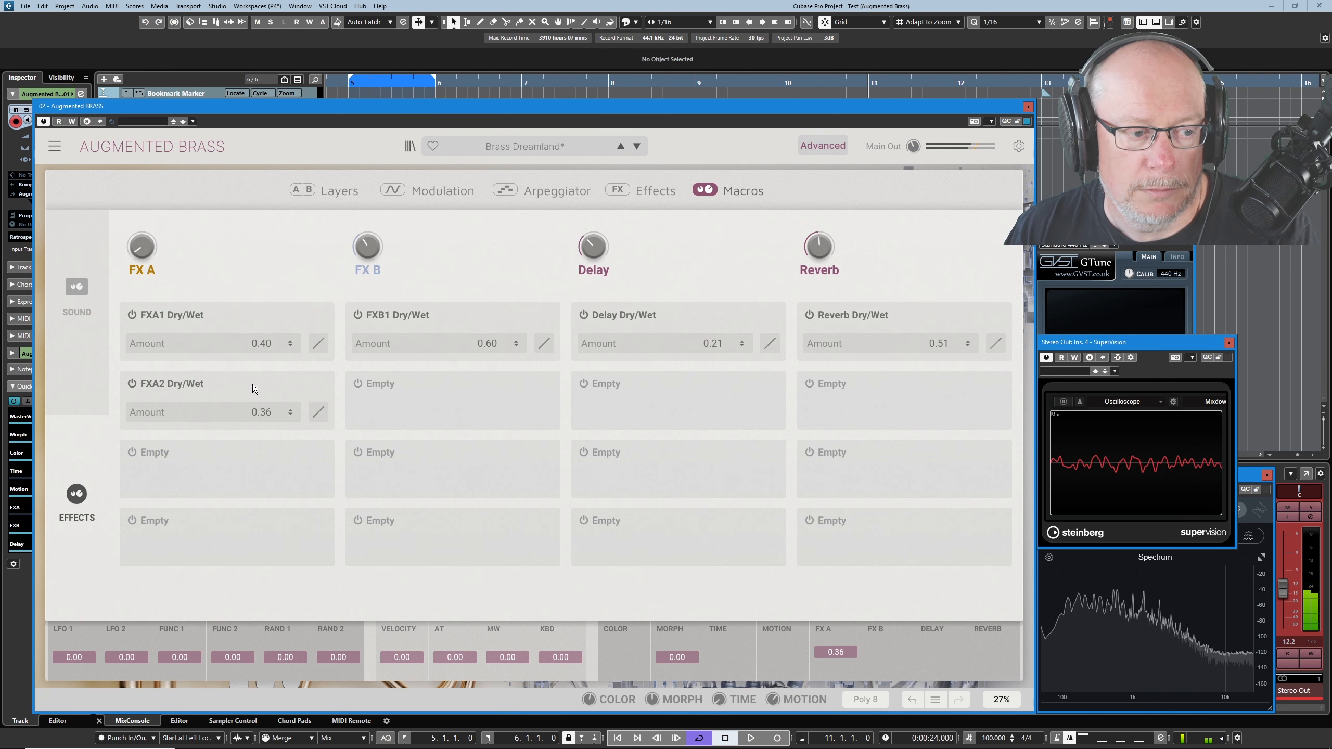
drag(262, 413, 256, 337)
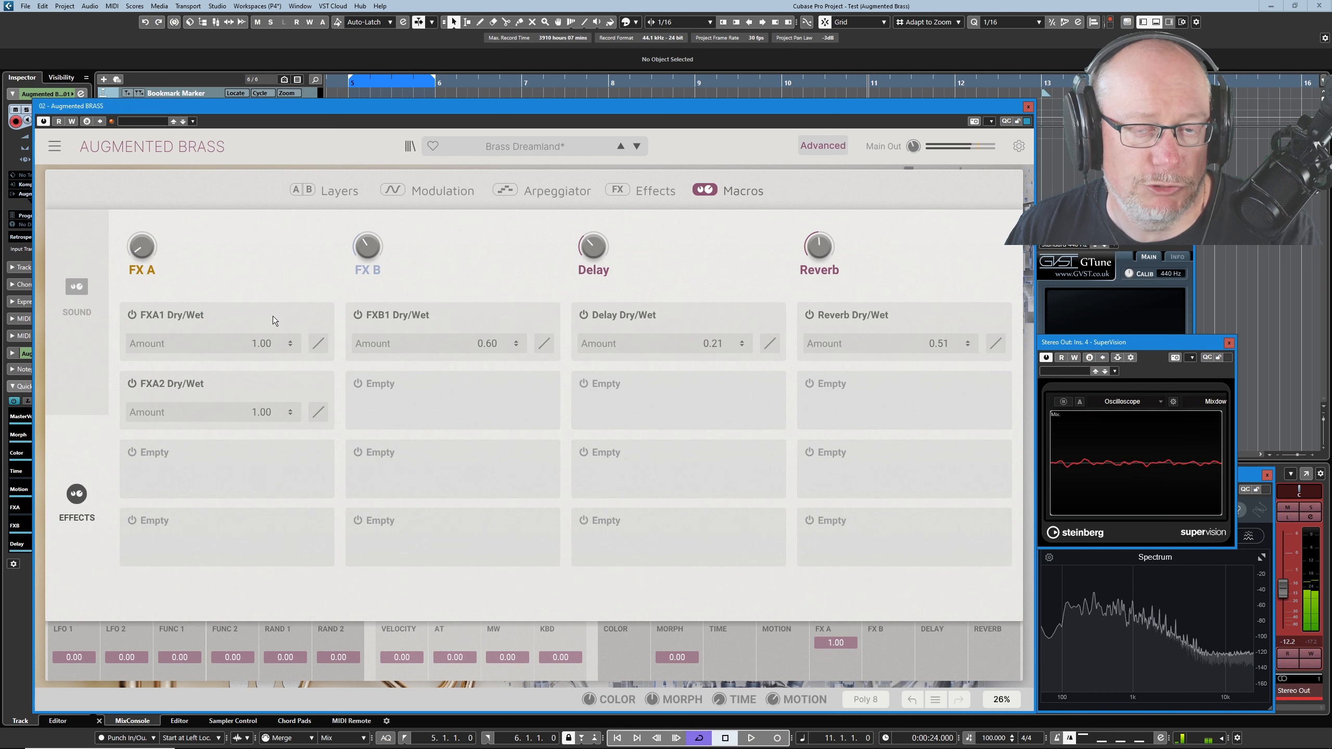
Sweep the FX A macro up to its maximum and bring it back to about halfway
drag(141, 245, 141, 141)
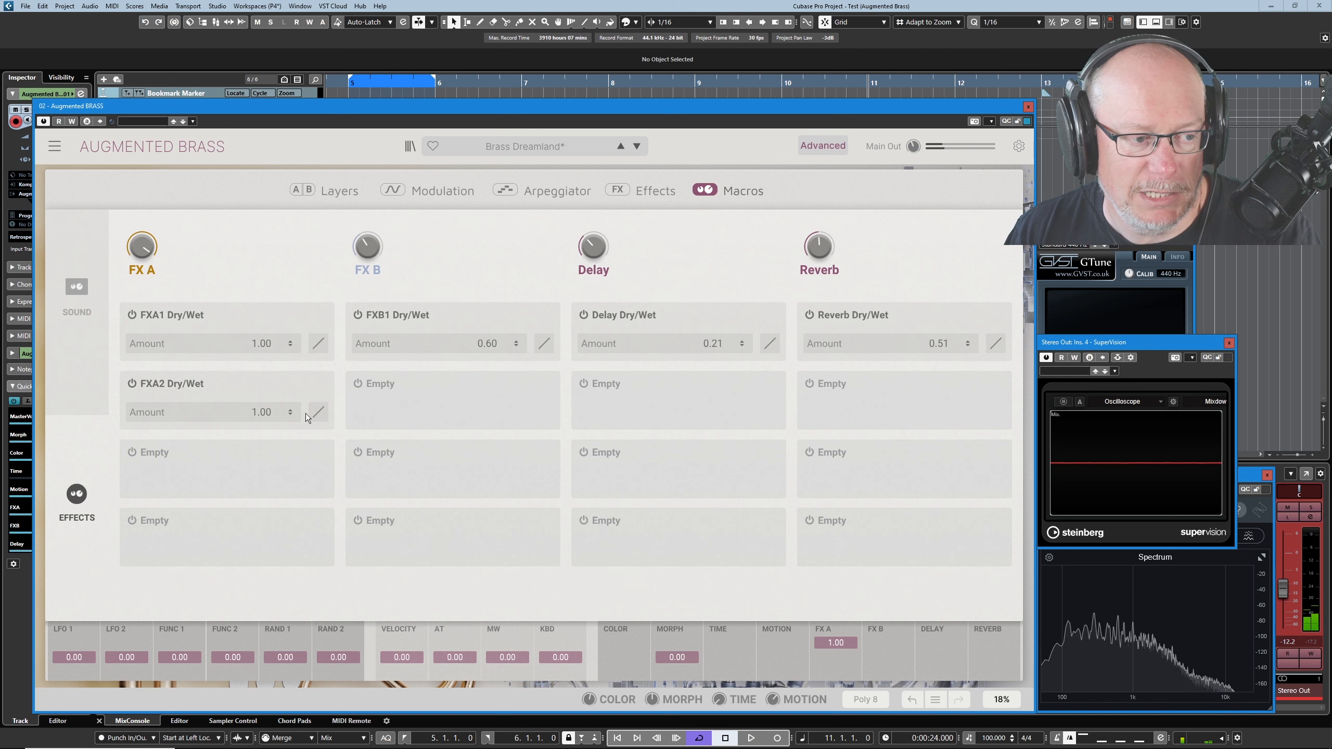
drag(142, 246, 142, 297)
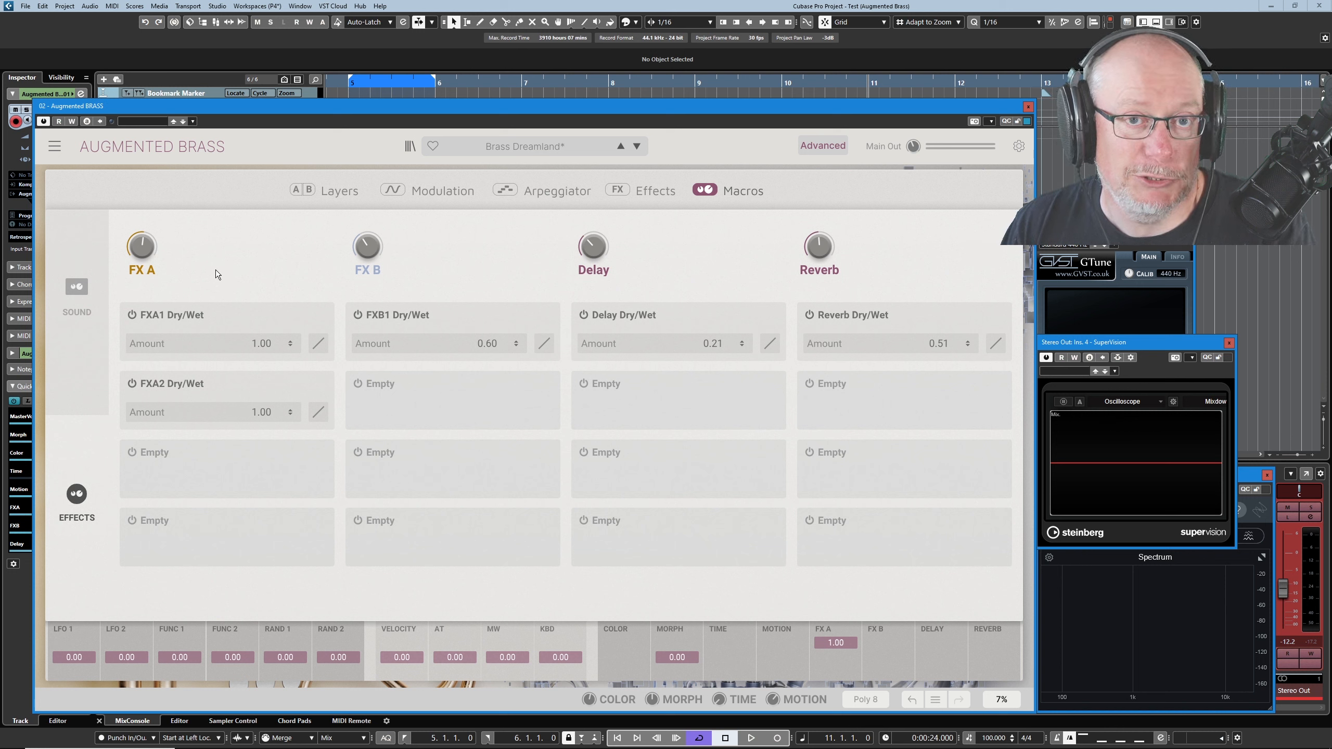
Assign the mod wheel to the FX A macro with an amount of 1.00 and leave modulation editing
click(159, 234)
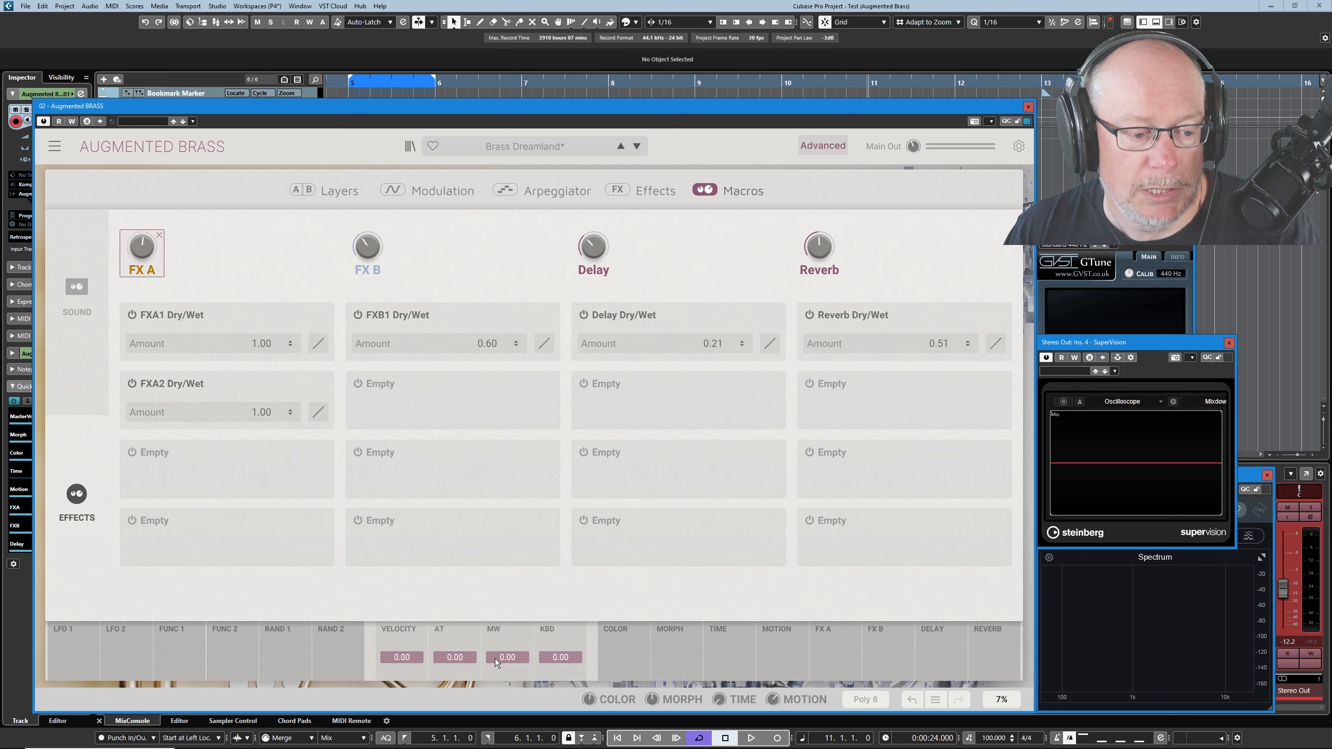
drag(495, 658, 519, 557)
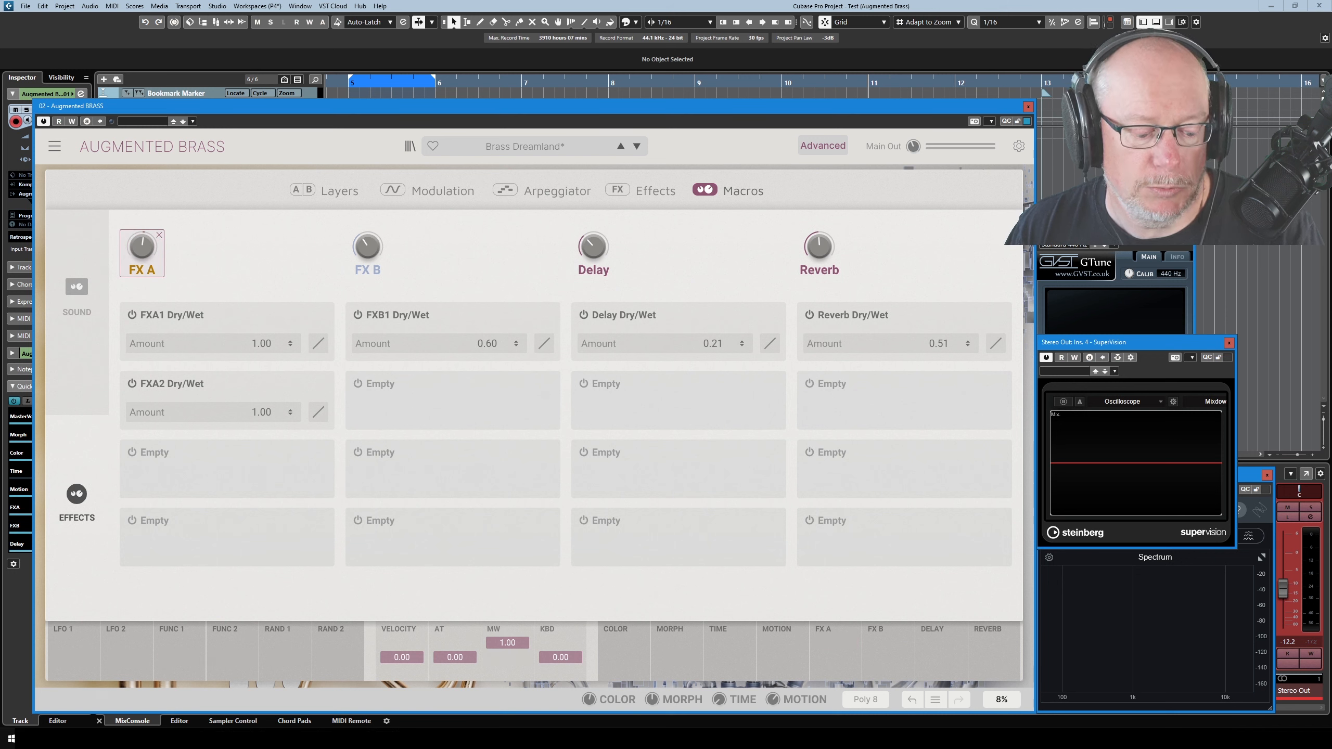
click(159, 235)
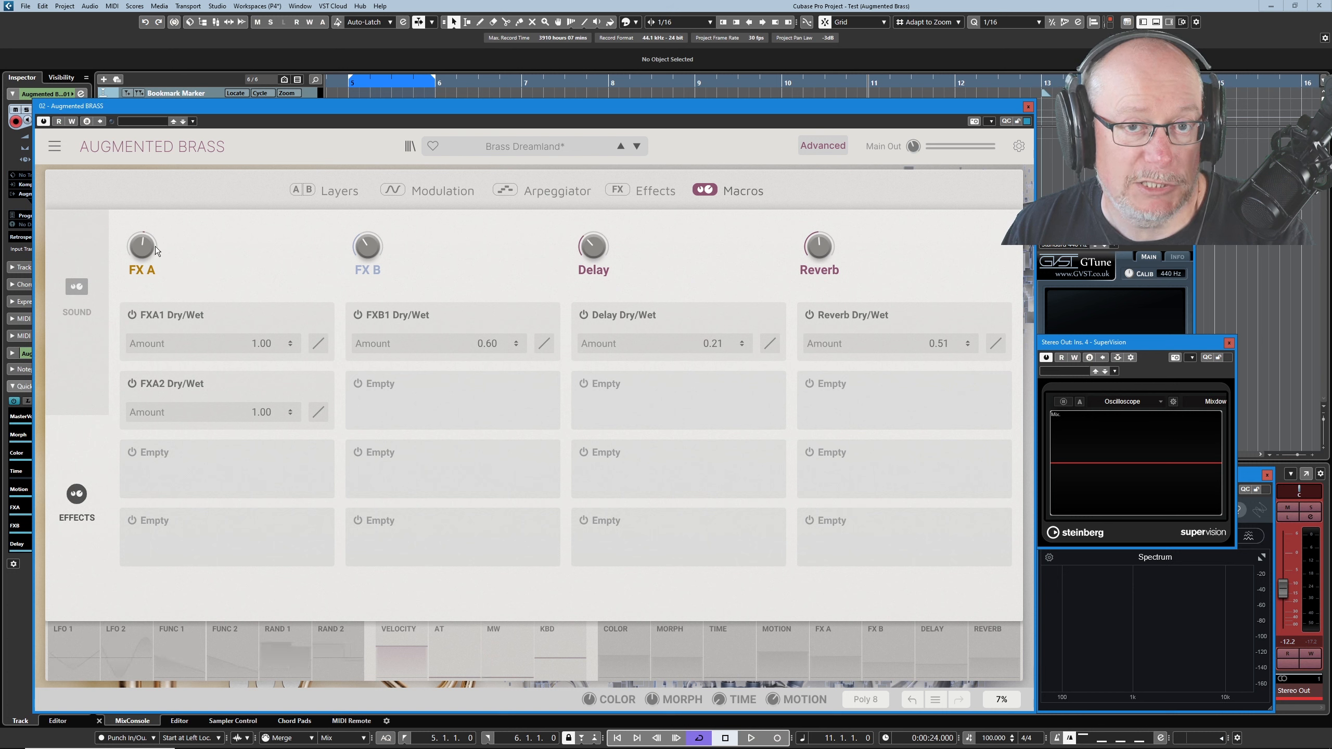
Turn the FX A macro fully down and raise the Delay macro to about halfway
mouse_move(146, 260)
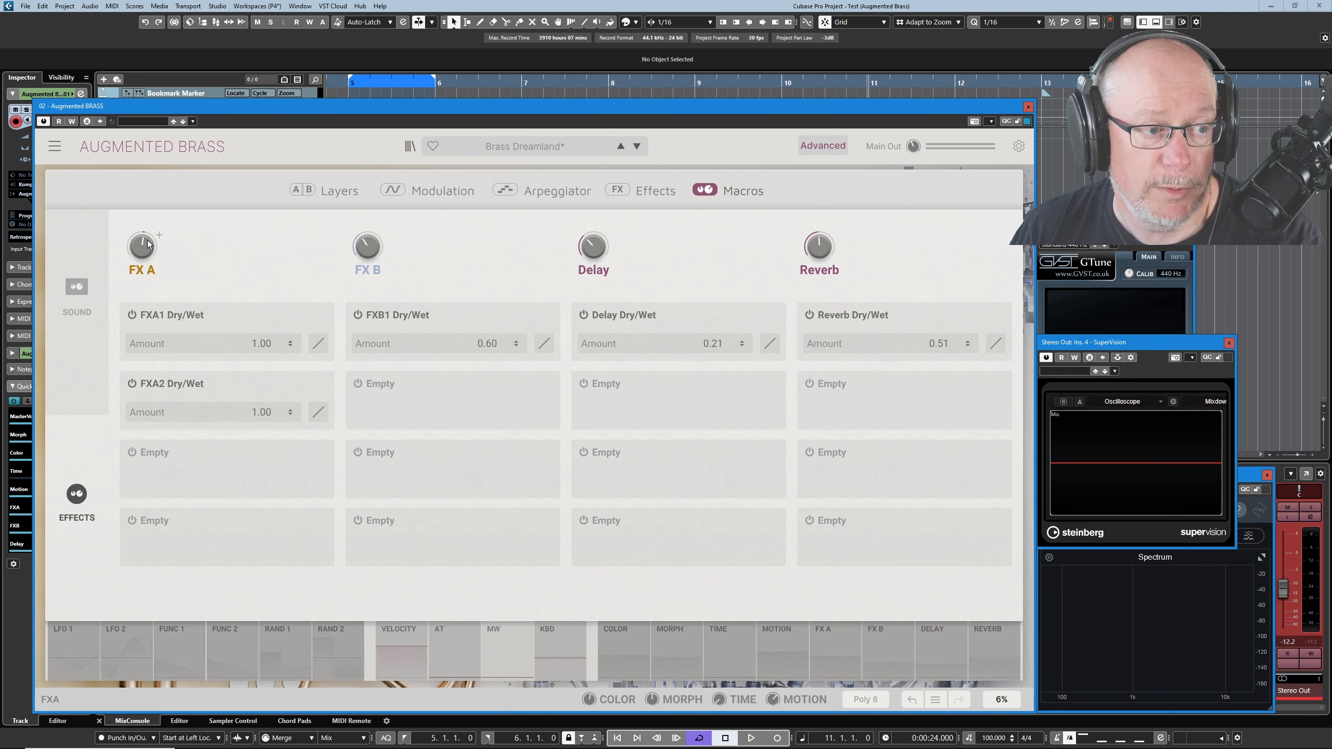
drag(146, 238, 147, 315)
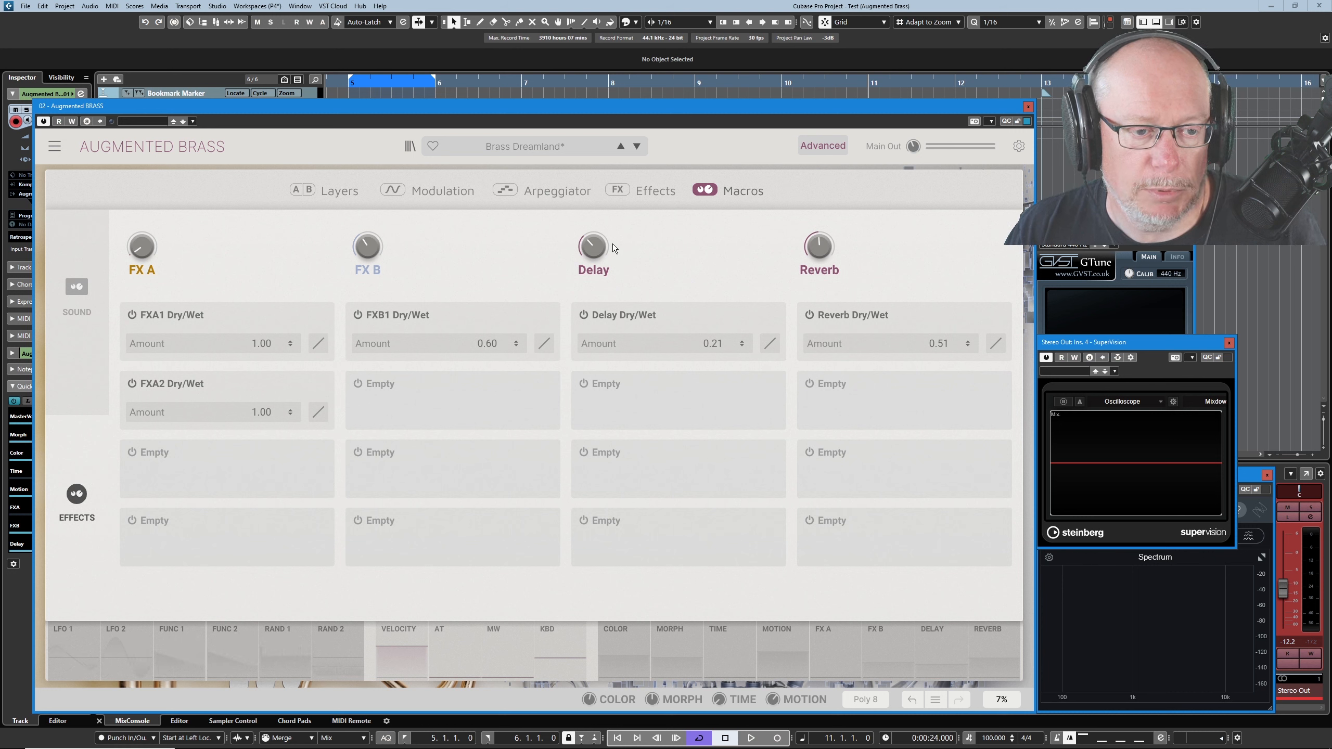
mouse_move(598, 248)
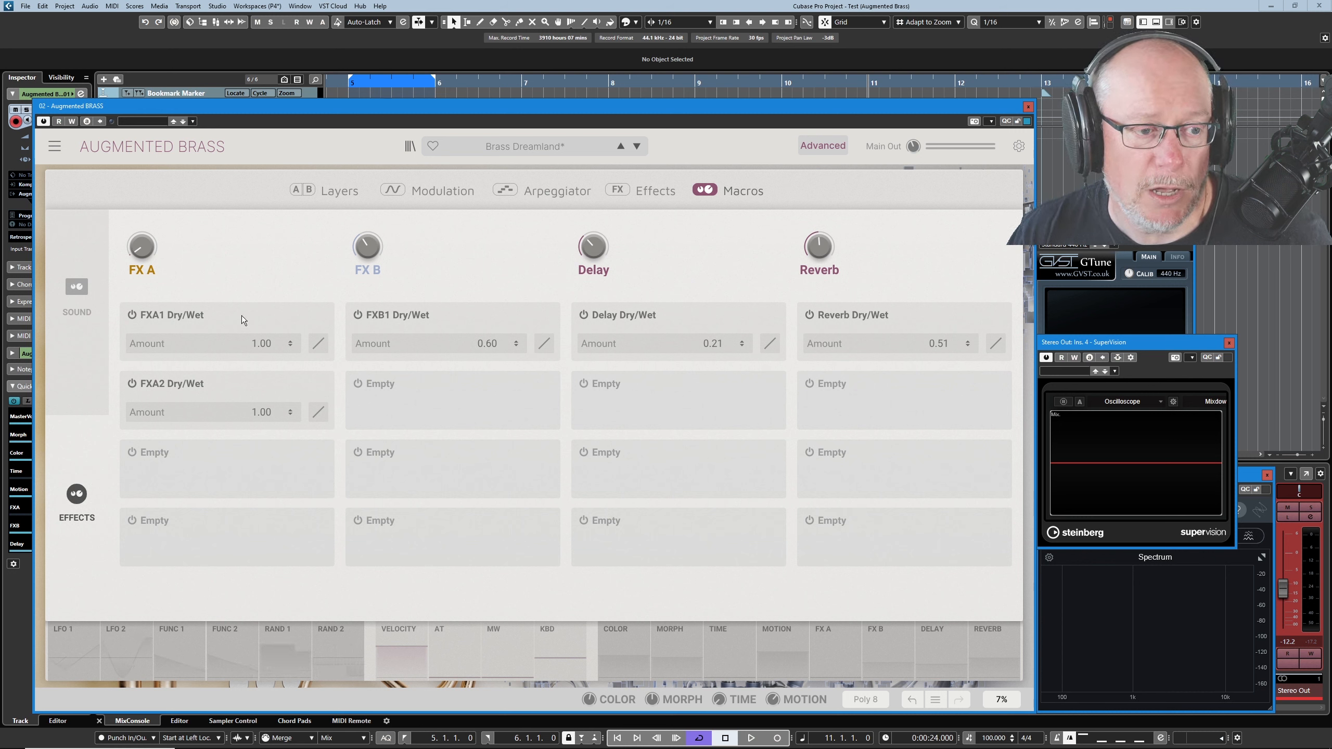
drag(593, 247, 593, 228)
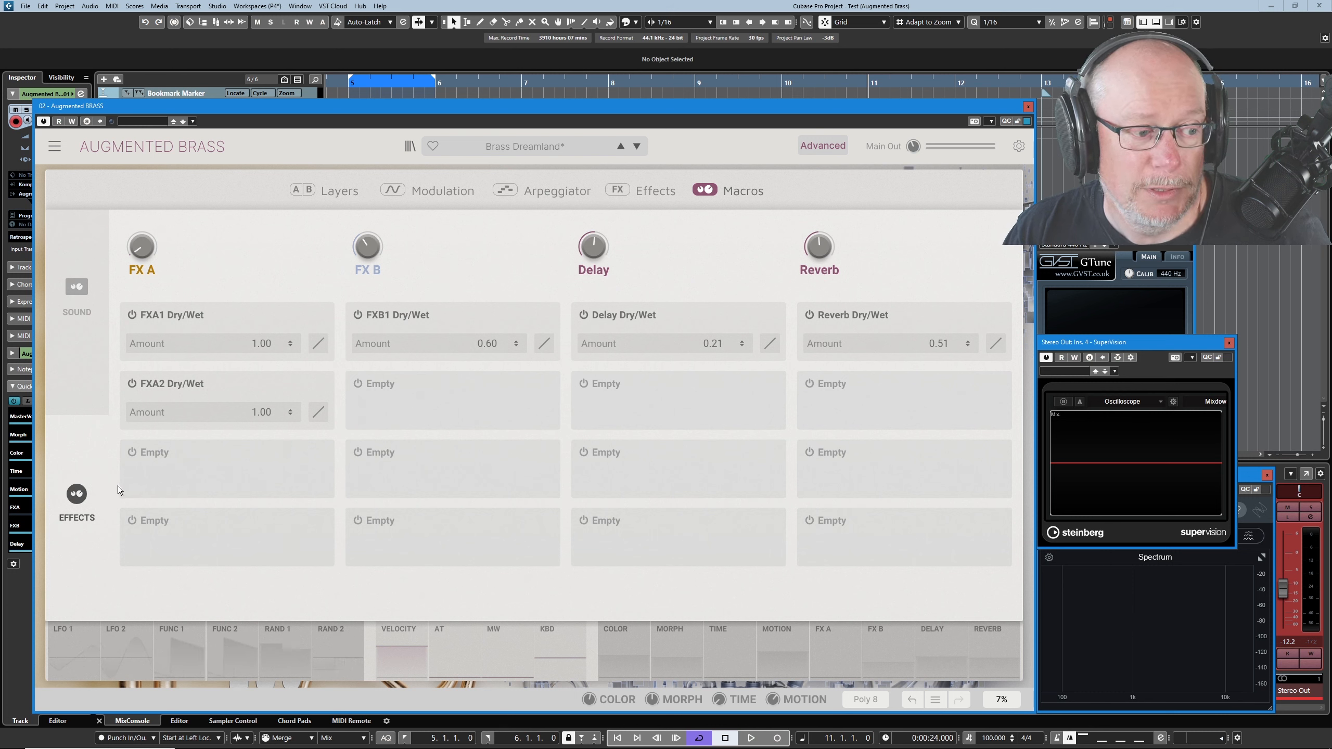
Assign the Delay macro to the main Tape delay's Input Vol. with an amount of 0.60 and return to the macro assignments
click(77, 495)
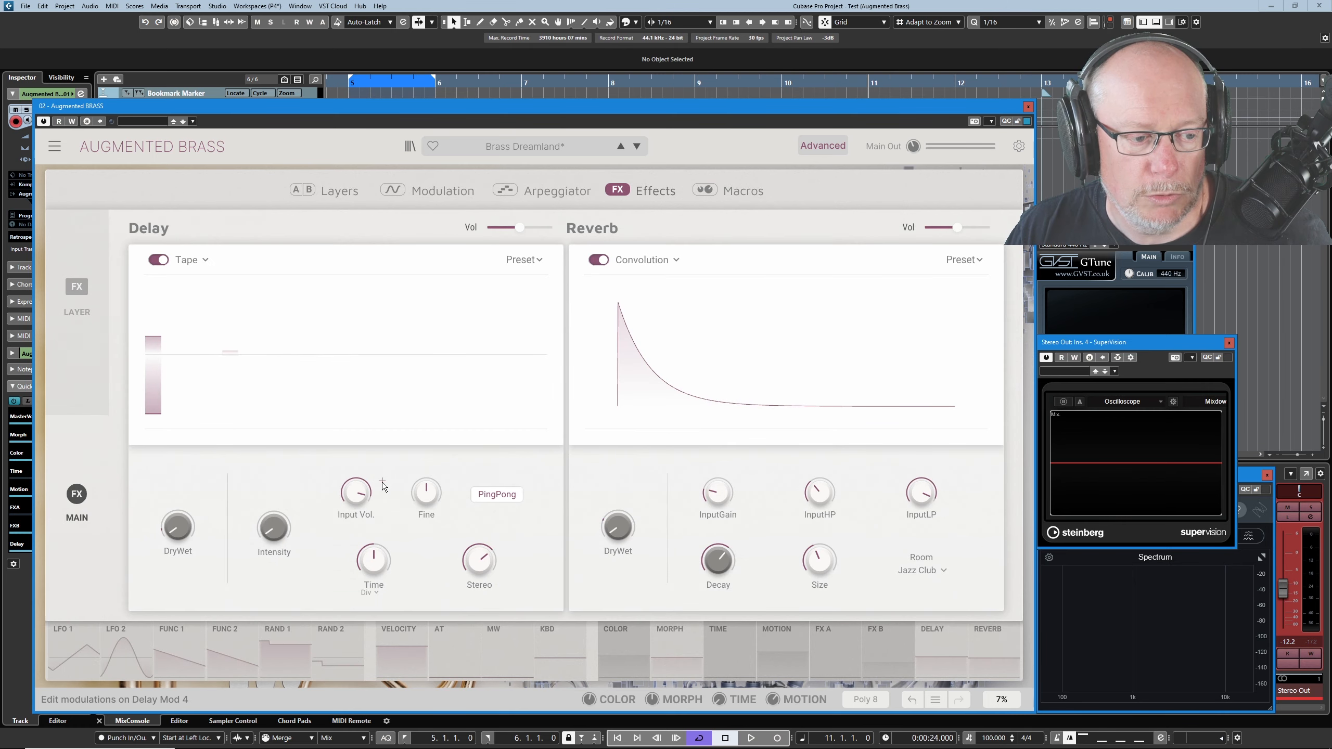
click(355, 492)
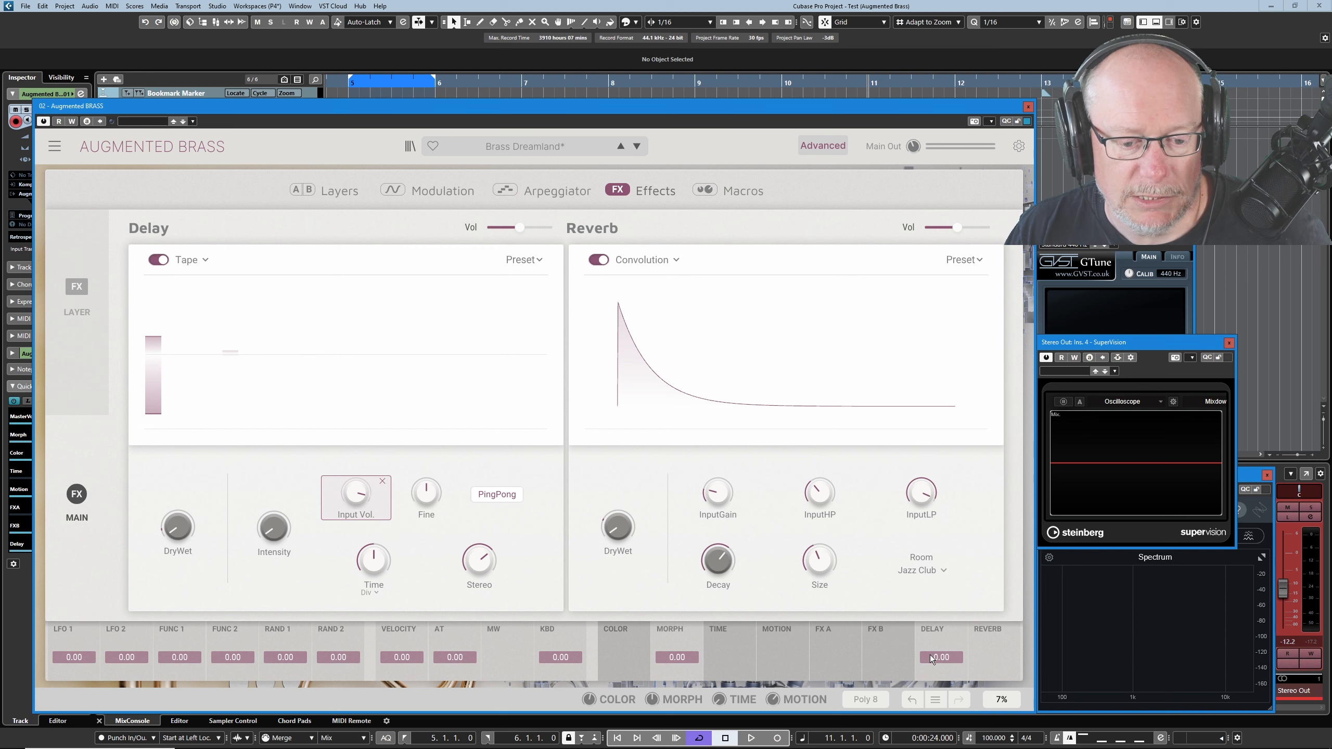
drag(932, 658, 944, 627)
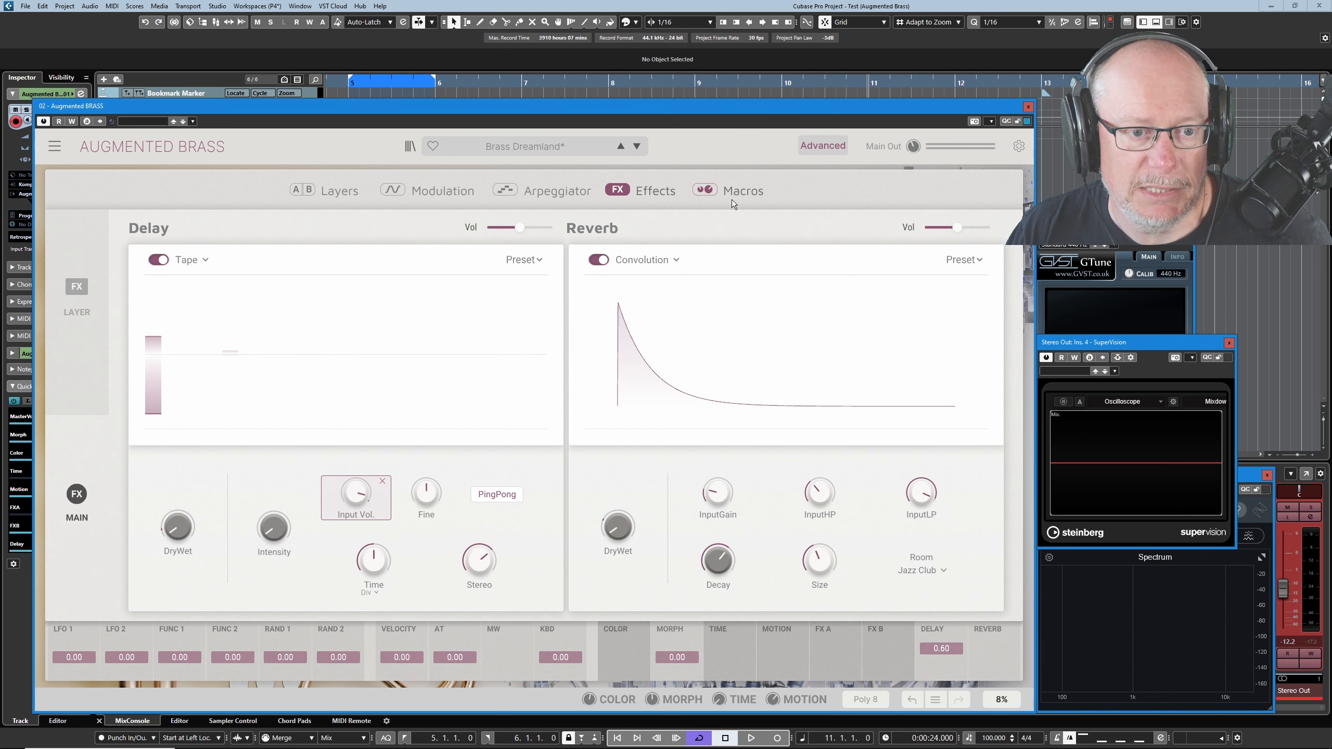
click(751, 197)
Compare the sound macro assignments with the main macro view and raise the Time macro to about 0.46
click(77, 287)
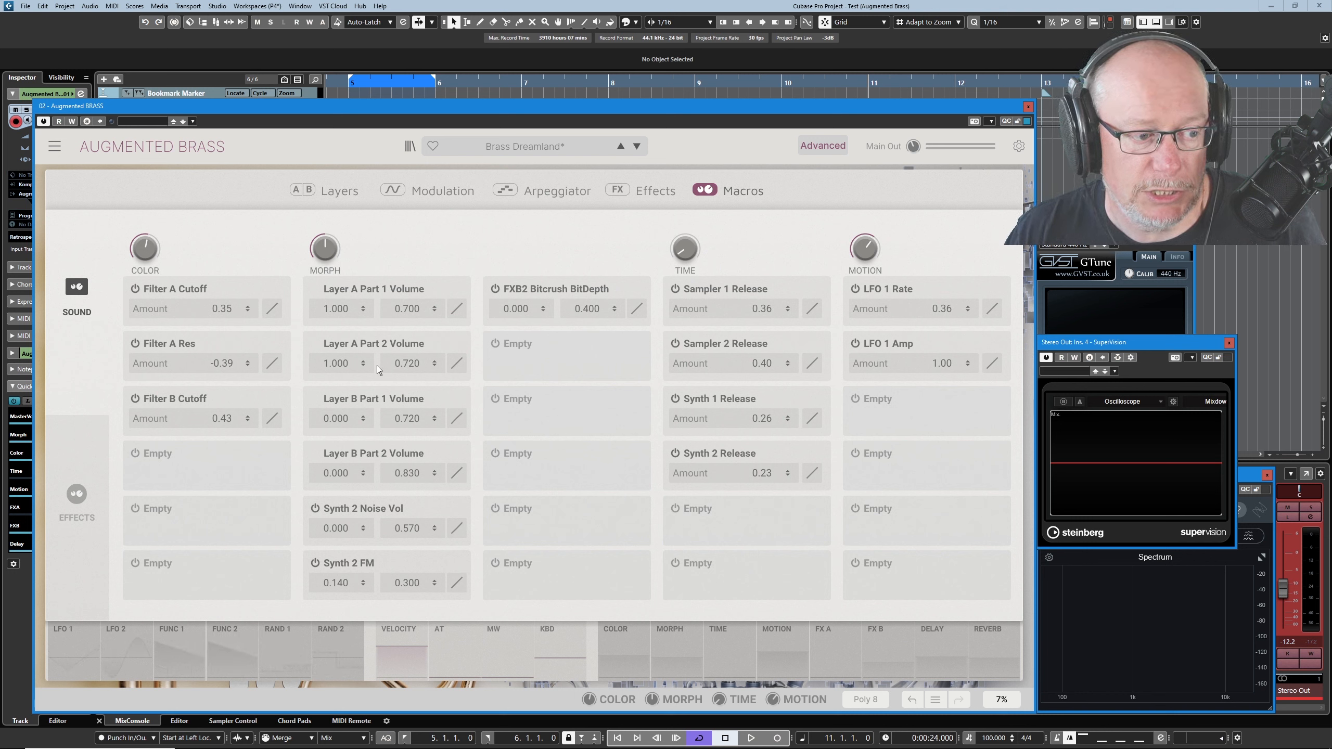
click(822, 145)
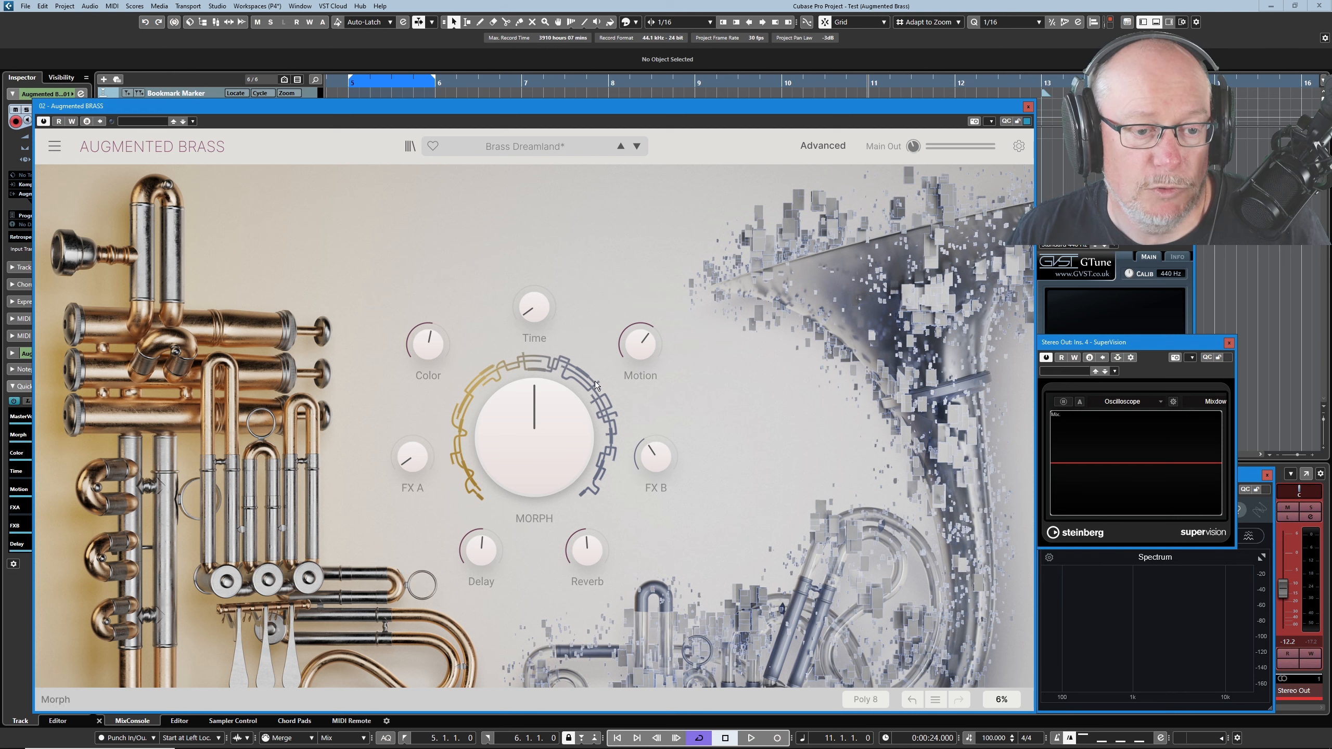
click(833, 143)
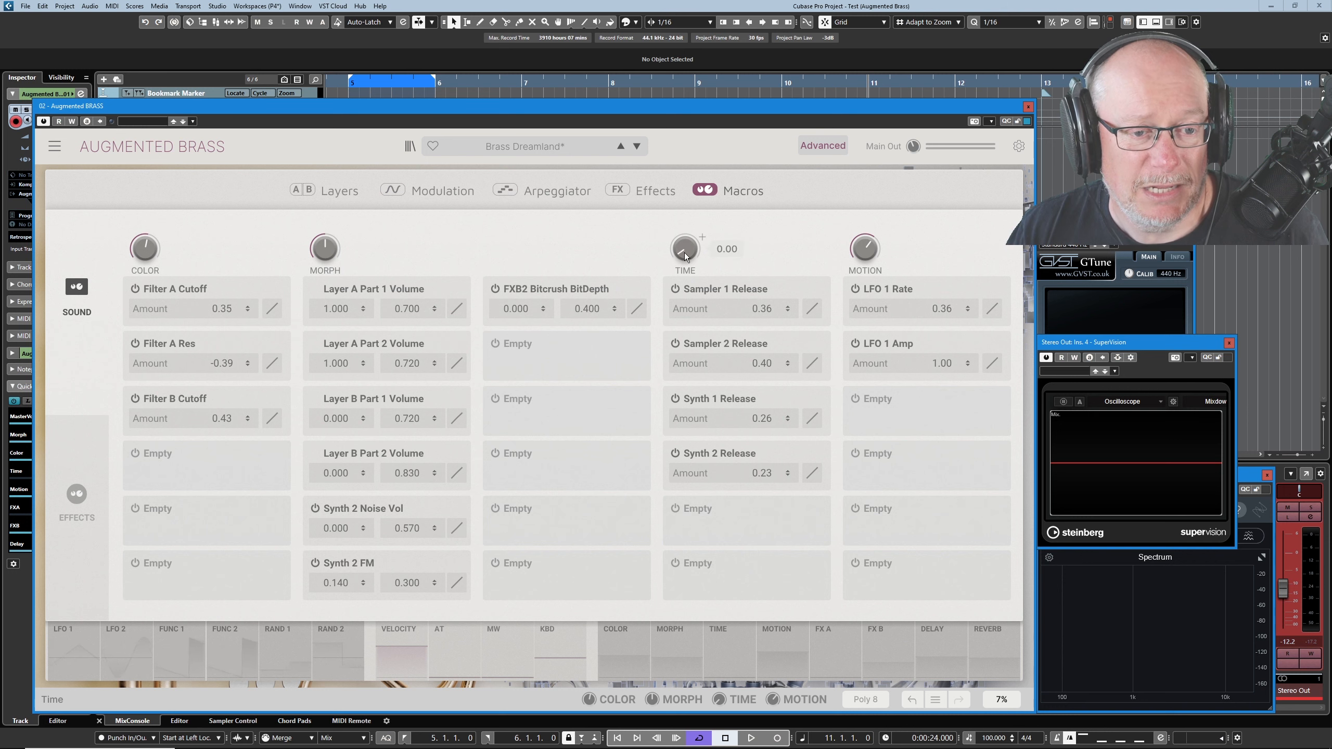
drag(683, 252, 684, 204)
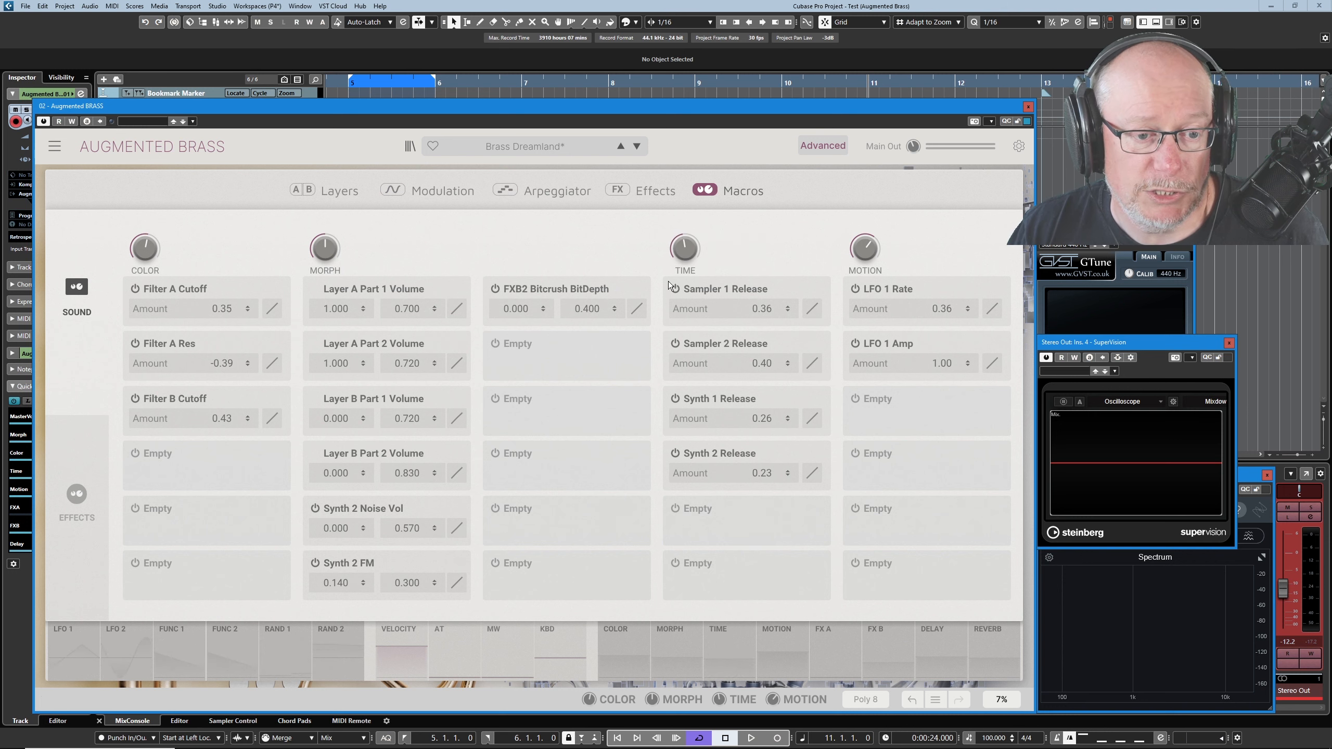
Assign the Time macro to Filter A's Attack with an amount of 0.43 and to its Decay, and check Filter B's Attack modulation
click(441, 192)
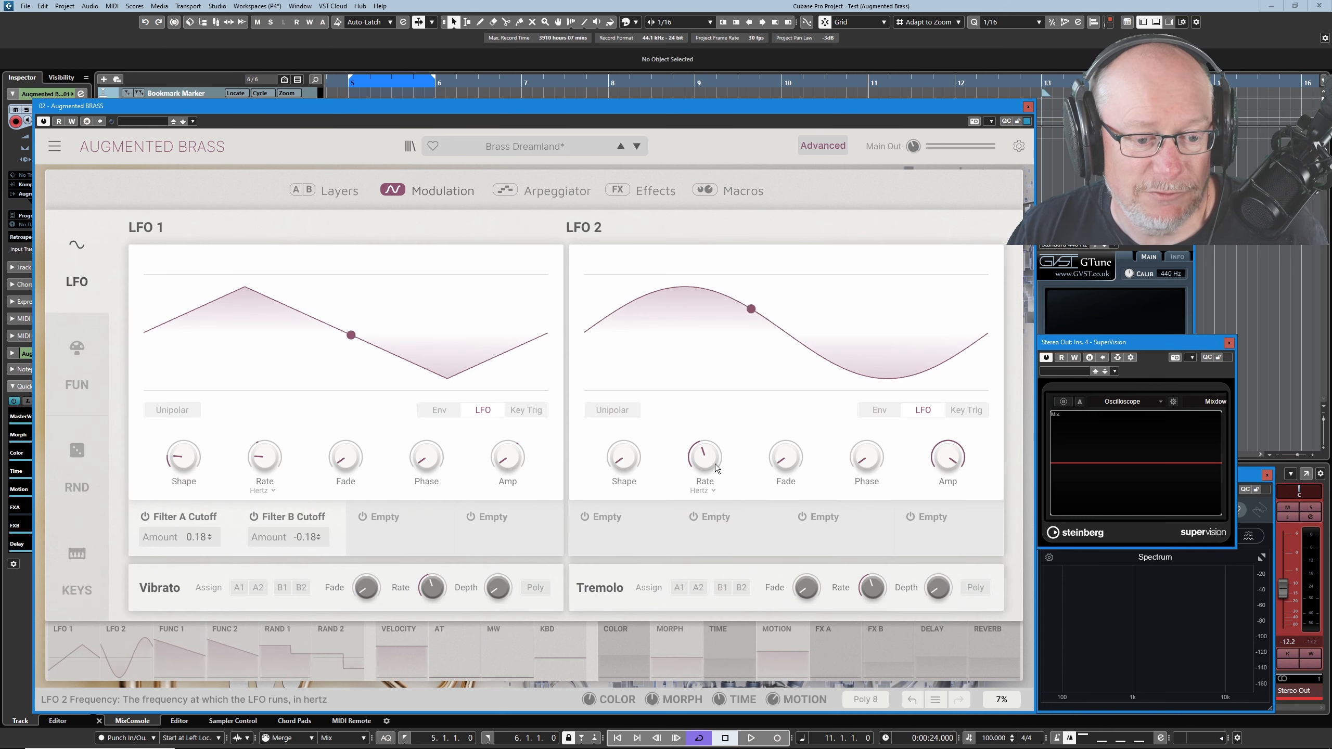
mouse_move(713, 462)
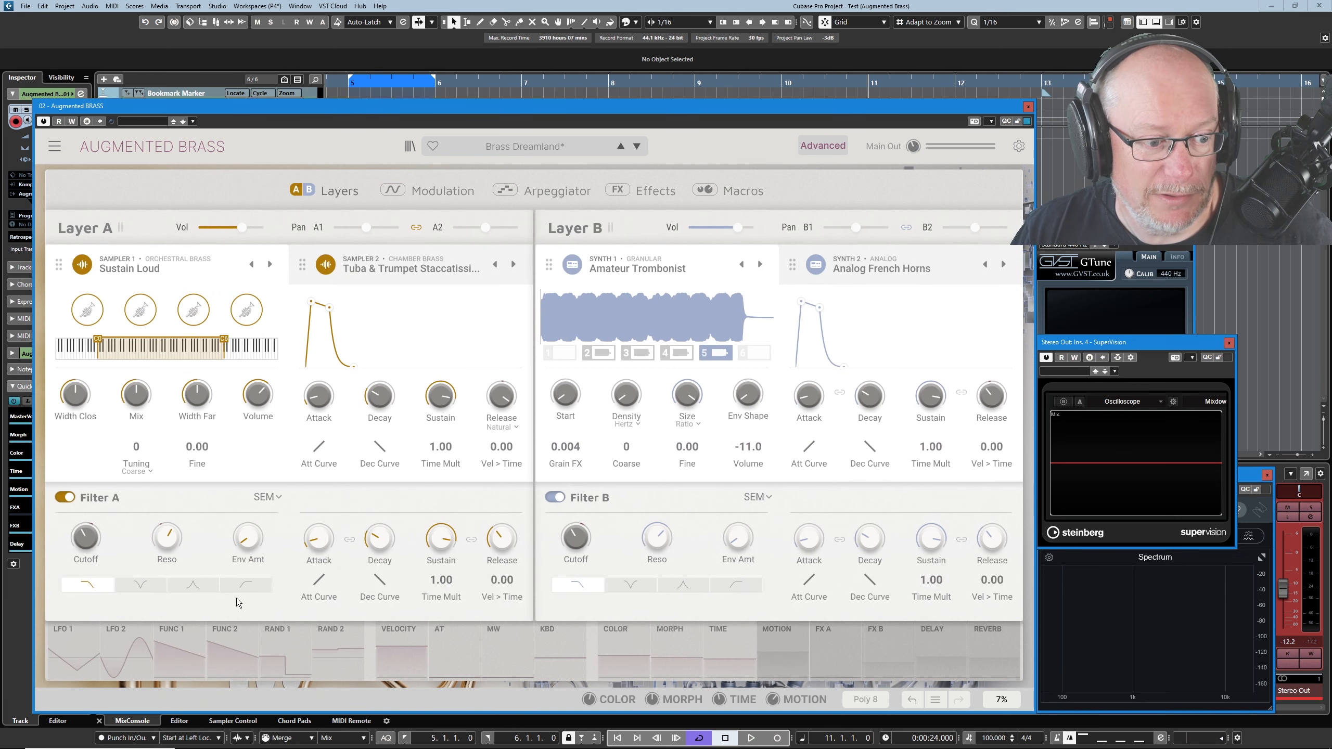
click(336, 527)
click(810, 538)
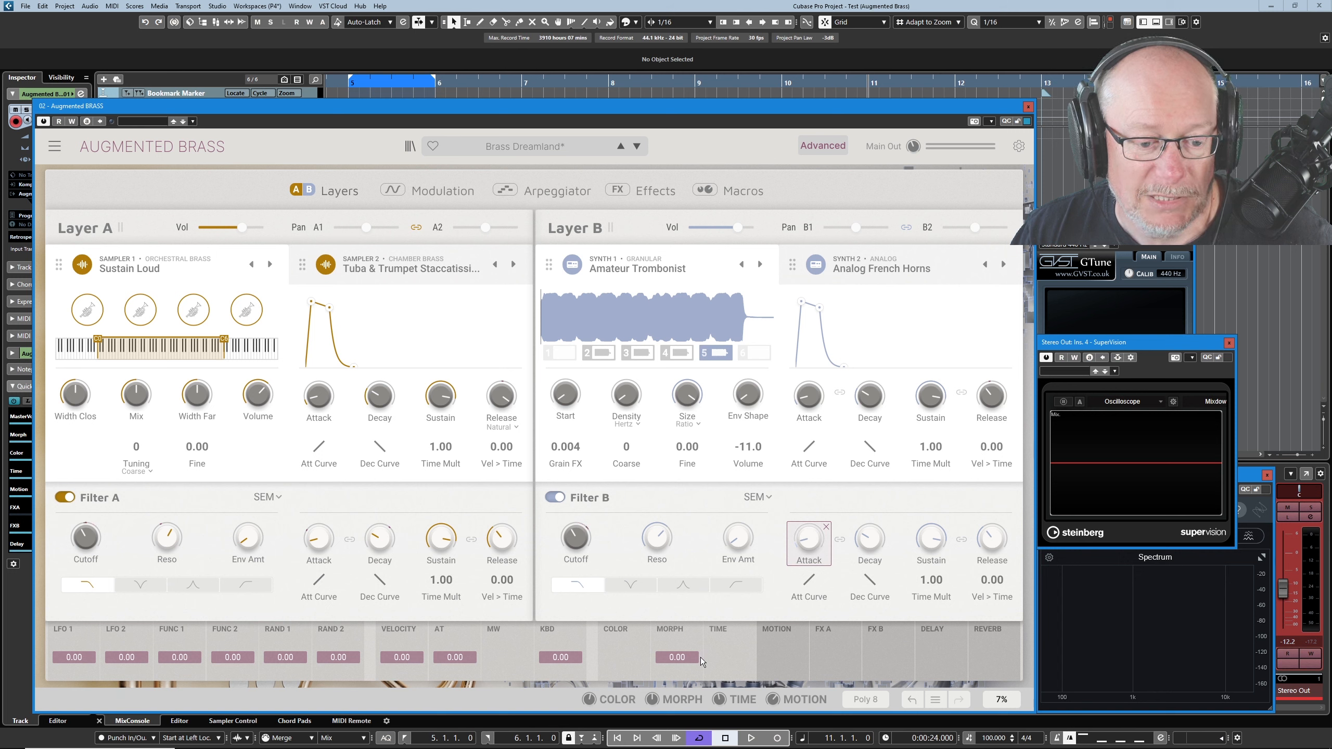
mouse_move(723, 698)
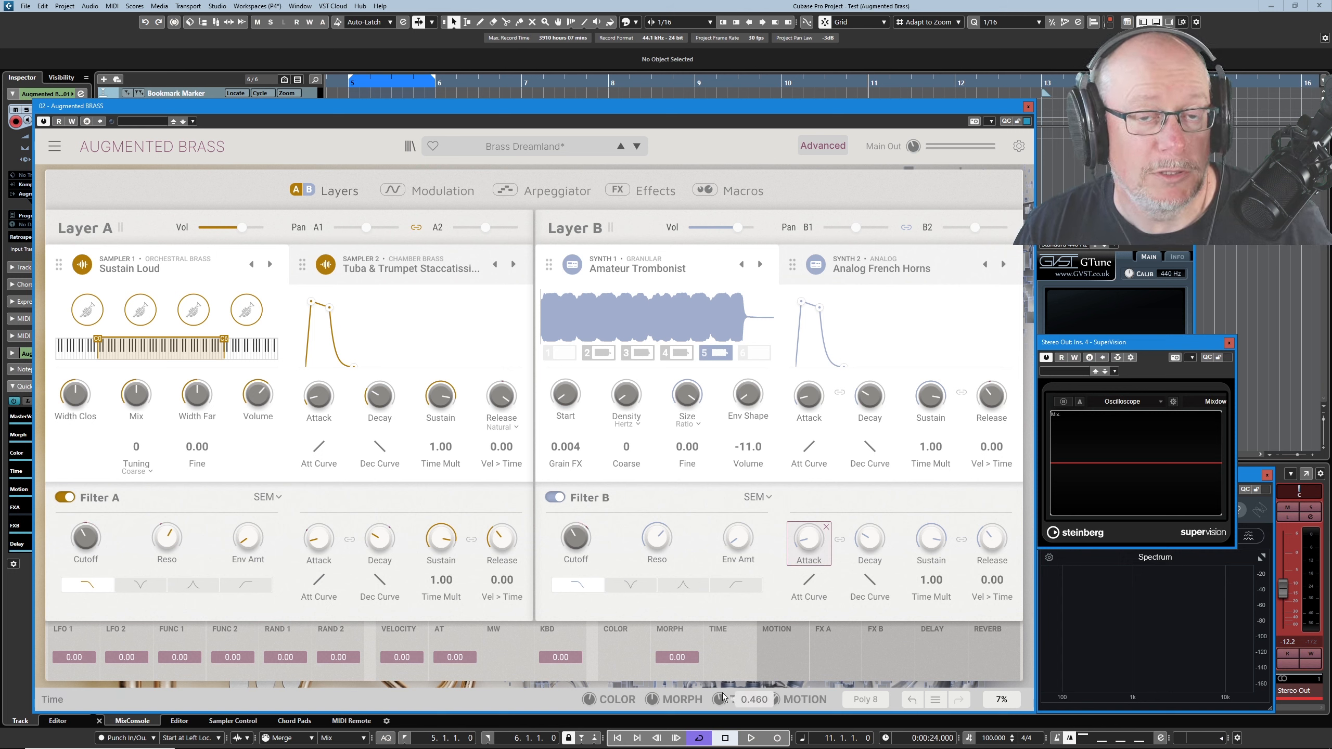
Reset the Time macro's modulation of Filter A's Decay to 0.00 and check the Time macro's assignments
click(380, 539)
drag(721, 661, 720, 647)
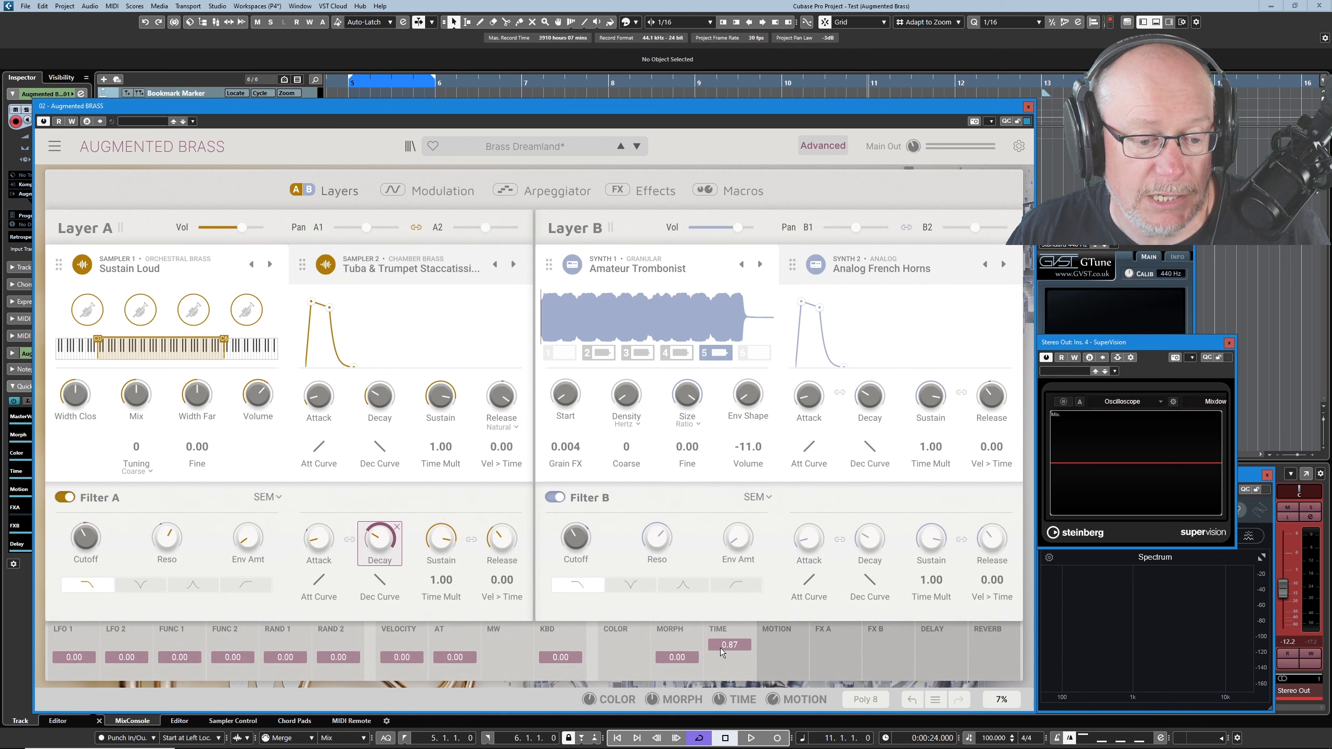
click(756, 192)
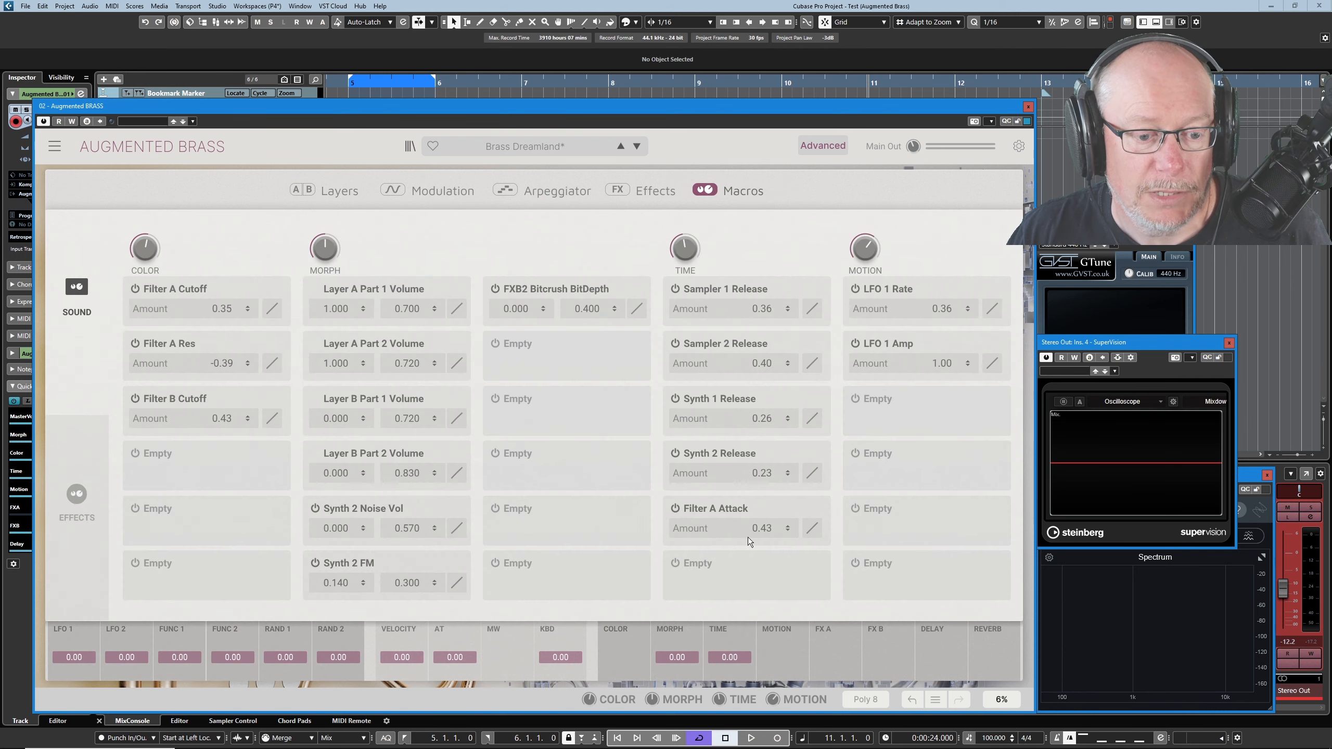
Return to the layers and open Filter B's Attack for modulation by the Time macro
click(346, 192)
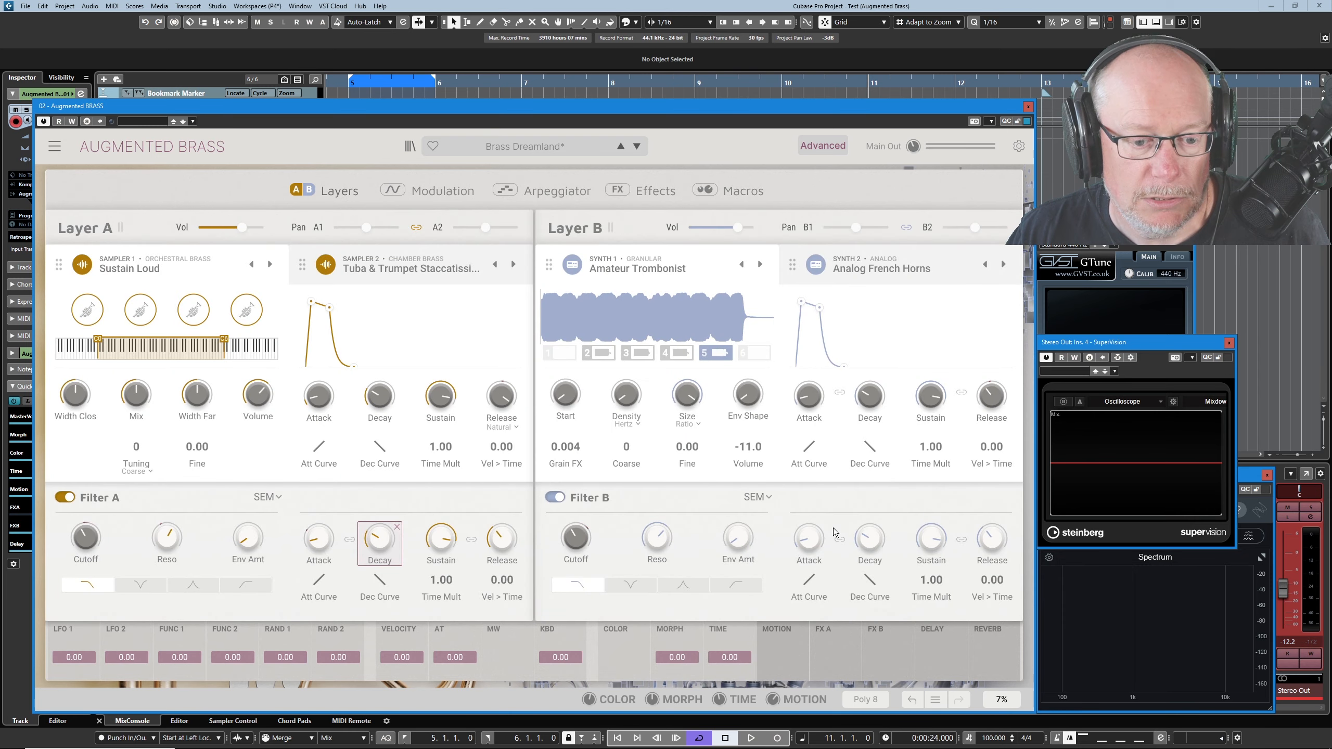
click(811, 539)
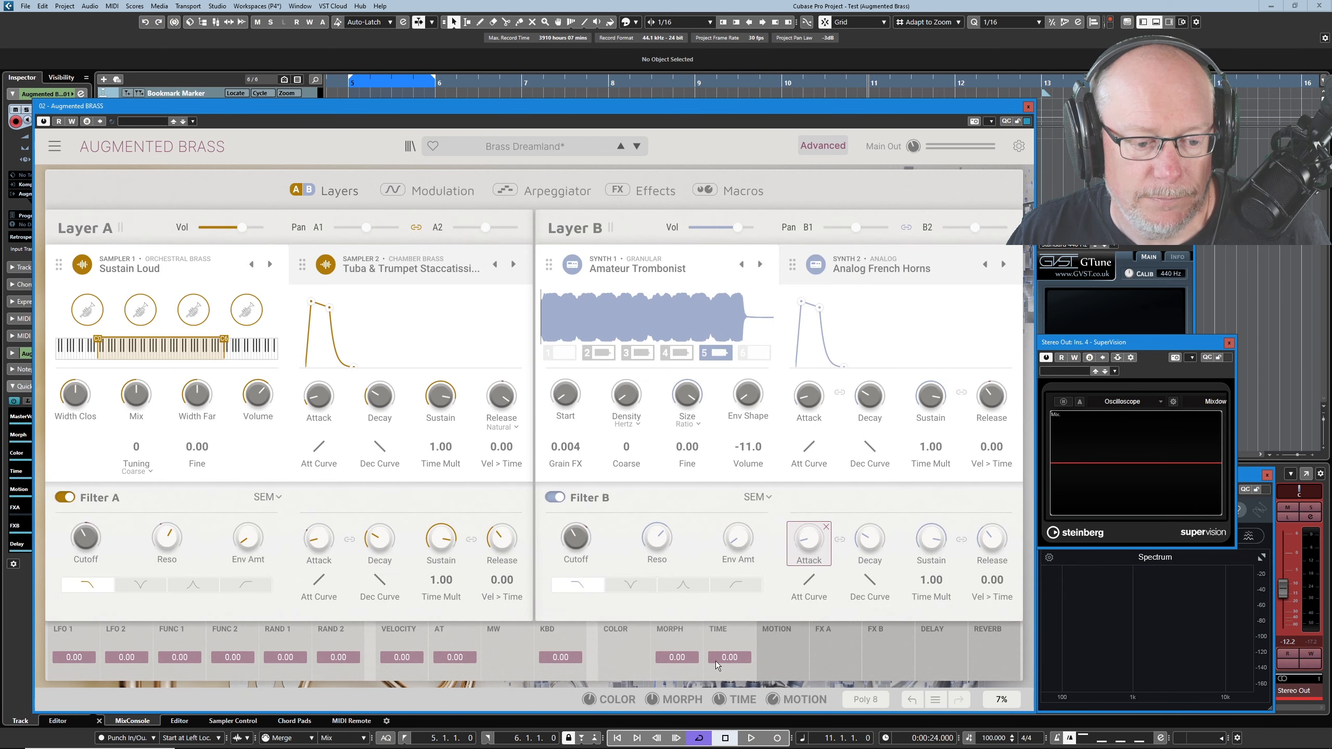